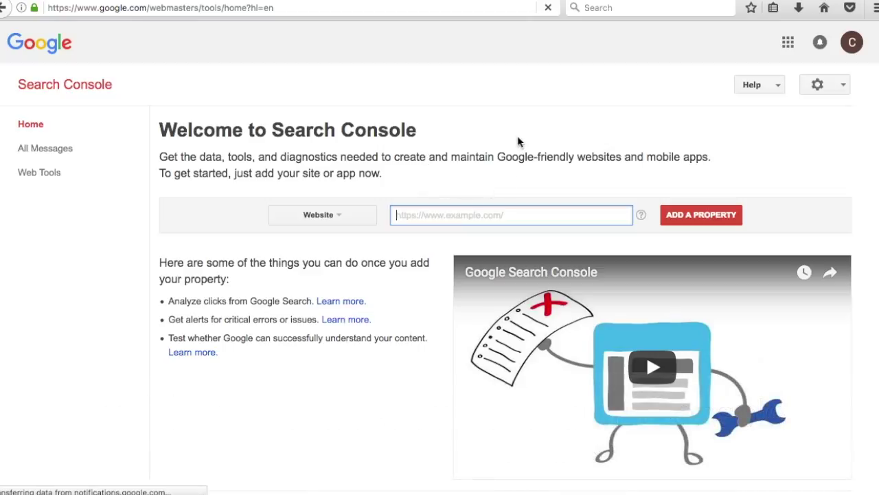
pyautogui.write('http://www.farmhousegoals.com')
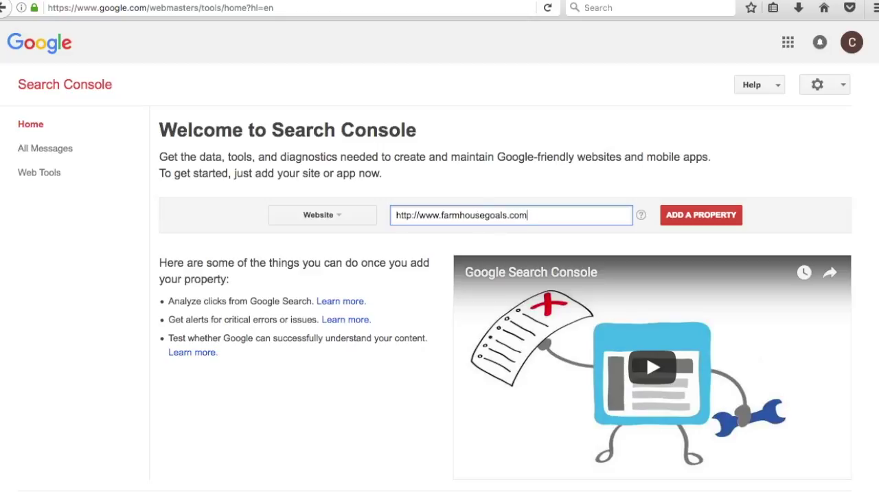
pyautogui.click(691, 217)
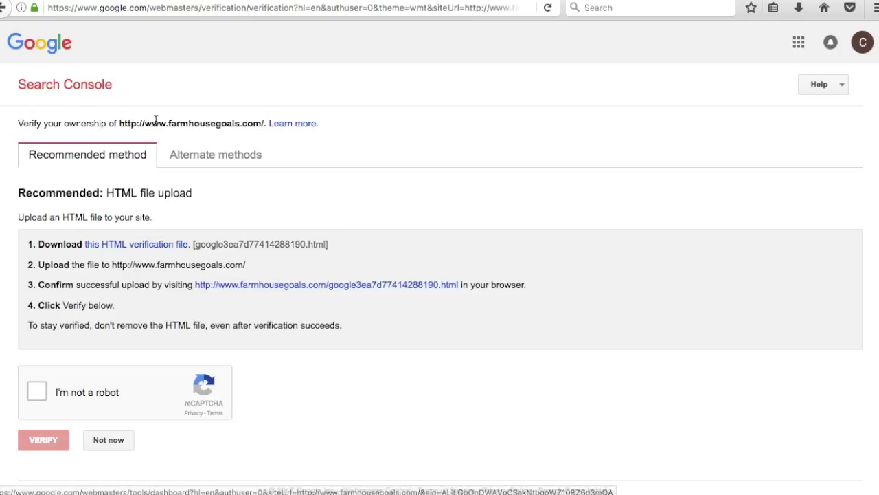
pyautogui.click(385, 0)
pyautogui.click(206, 0)
pyautogui.click(206, 155)
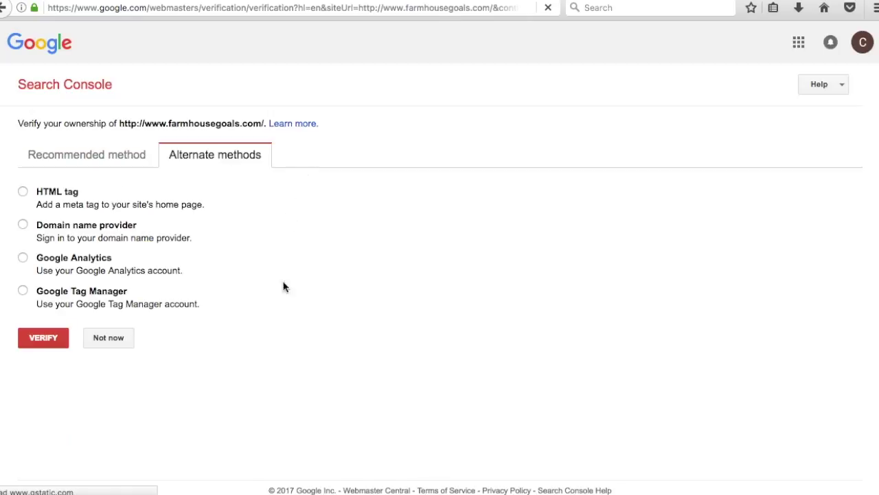
pyautogui.click(23, 257)
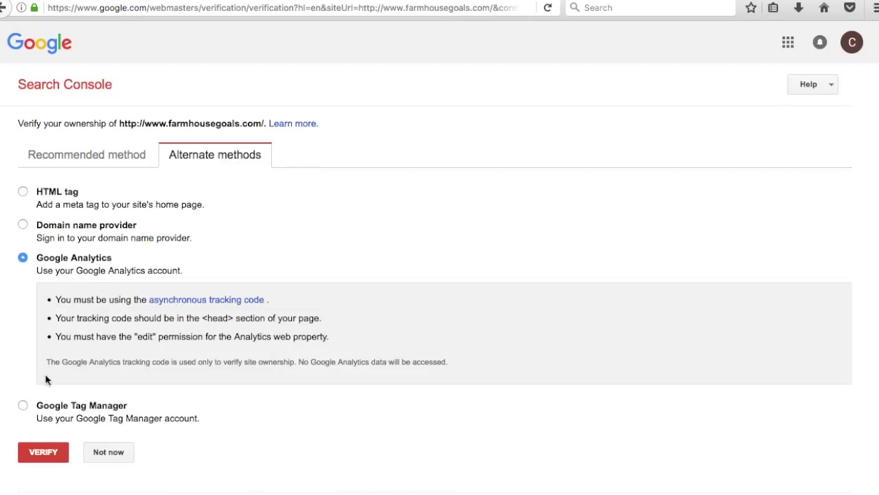
pyautogui.click(45, 453)
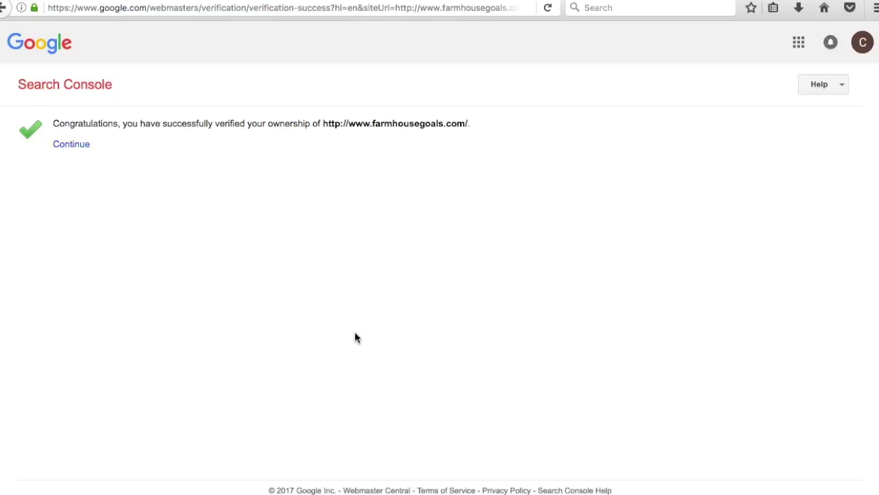
pyautogui.moveTo(186, 123); pyautogui.dragTo(370, 121)
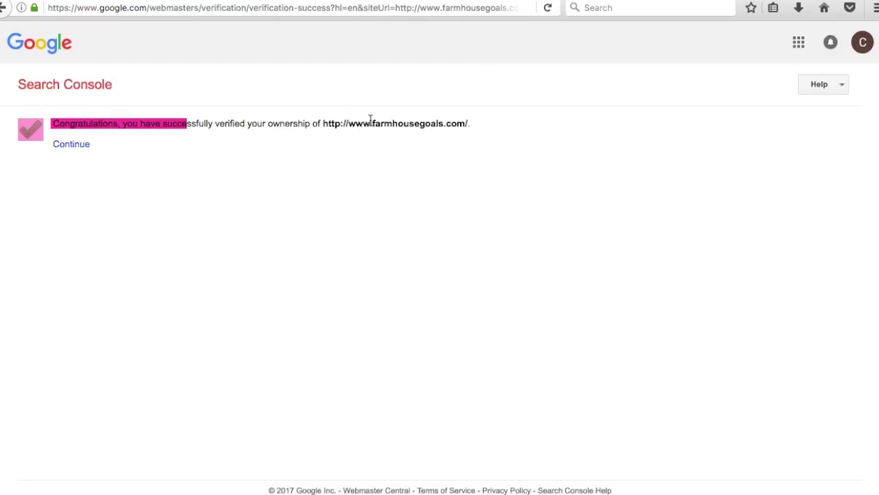
pyautogui.moveTo(251, 121); pyautogui.dragTo(376, 123)
pyautogui.click(121, 144)
pyautogui.click(70, 144)
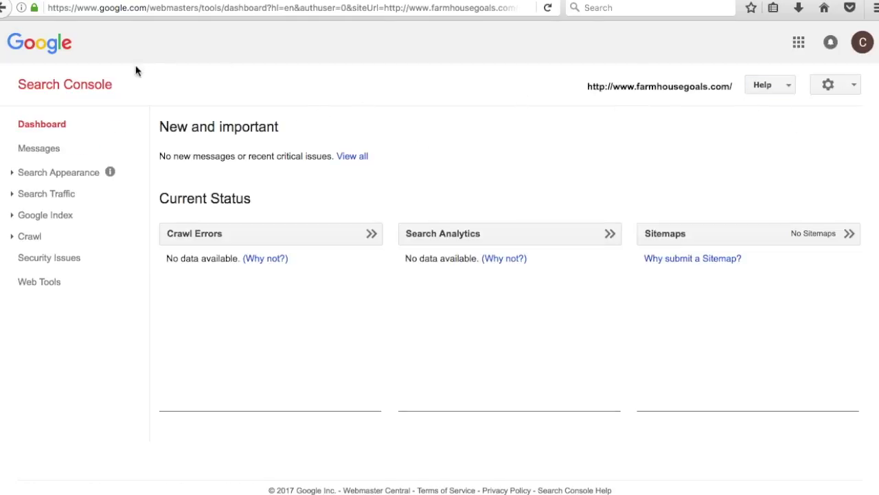
# - Read the 'Improve the search presence' message, then start adding another site property
pyautogui.click(847, 88)
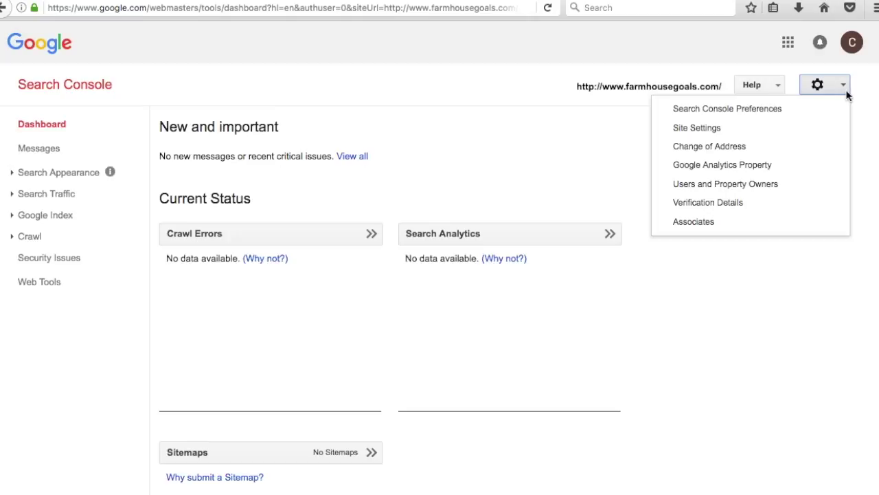
pyautogui.click(61, 84)
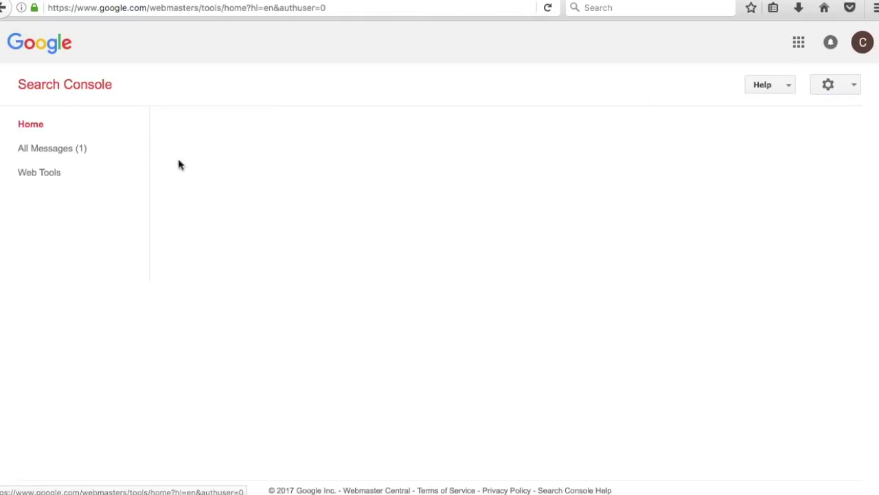
pyautogui.click(24, 148)
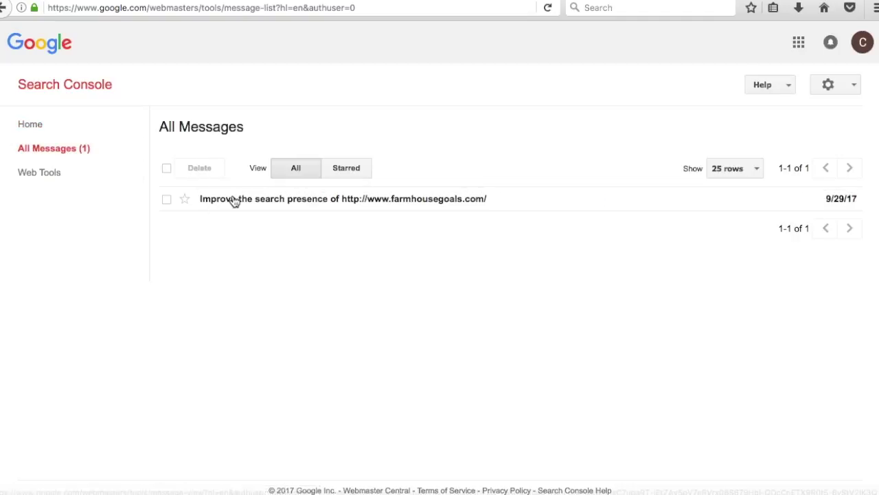
pyautogui.click(234, 199)
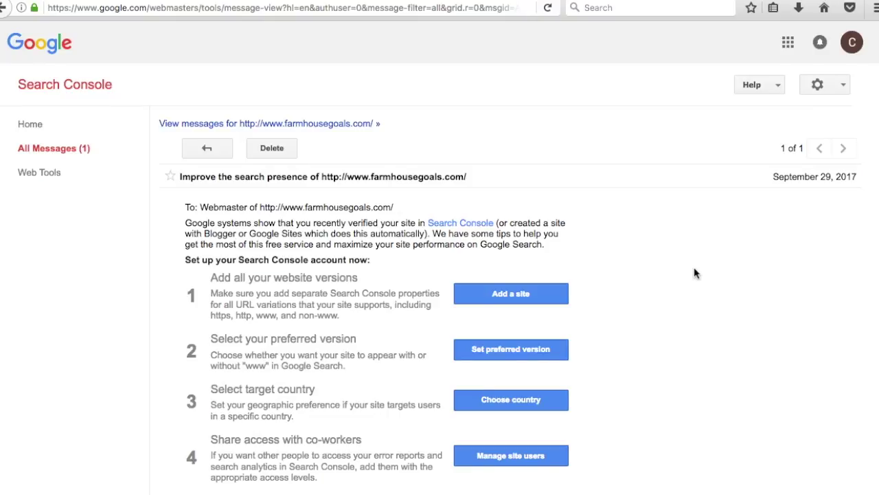
pyautogui.scroll(-1, 693, 271)
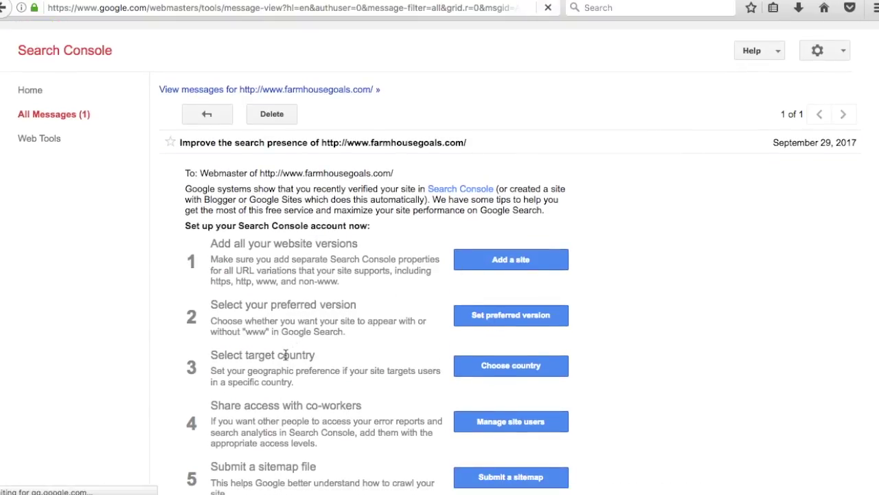
pyautogui.click(492, 266)
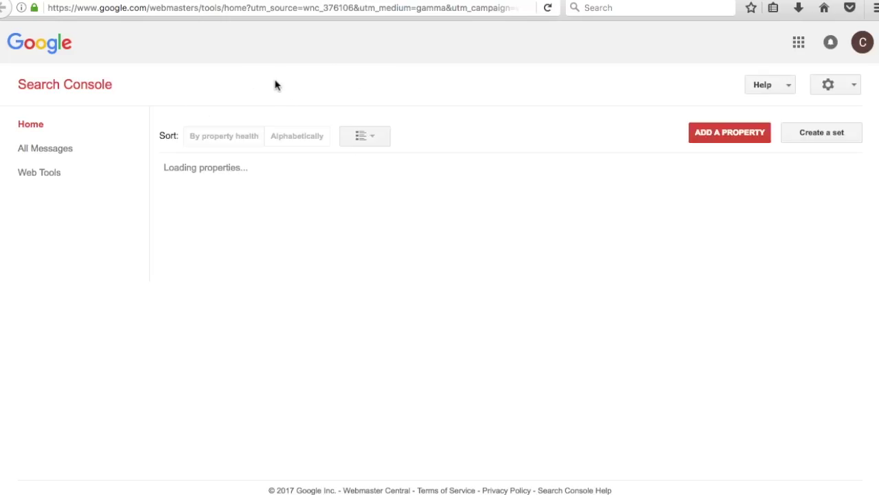
pyautogui.click(701, 134)
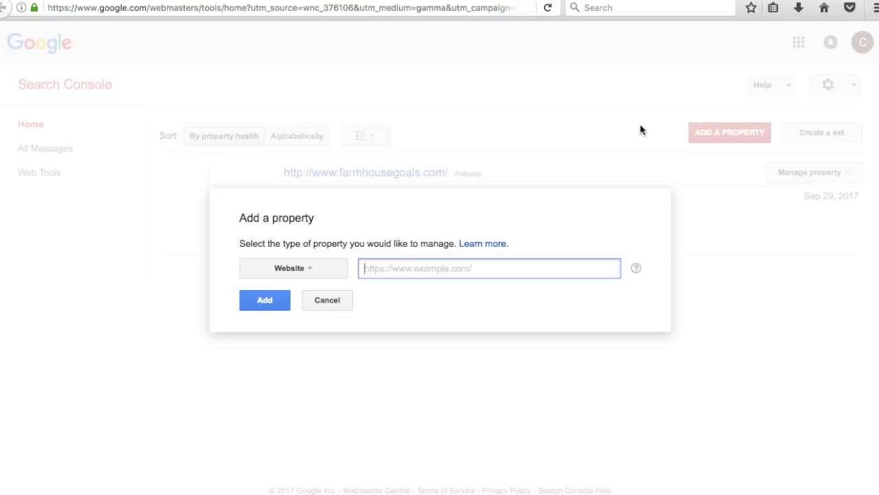
pyautogui.write('htt')
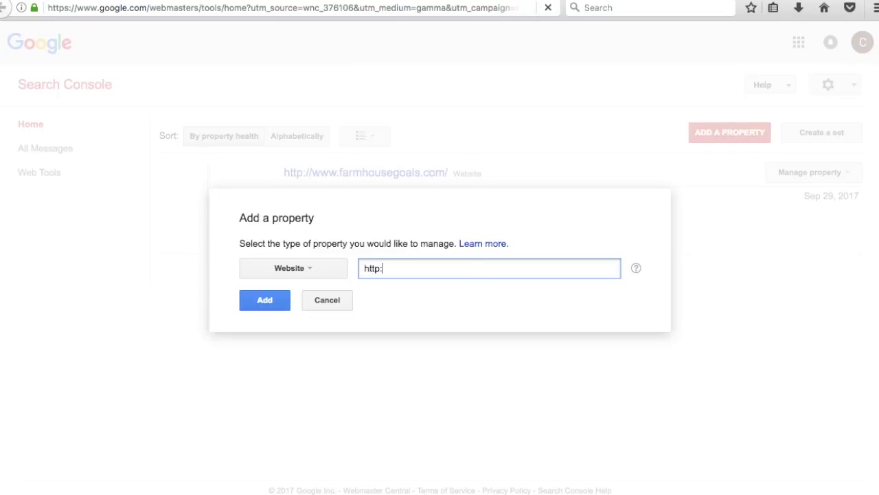
pyautogui.write('p://farmhousegoals.com')
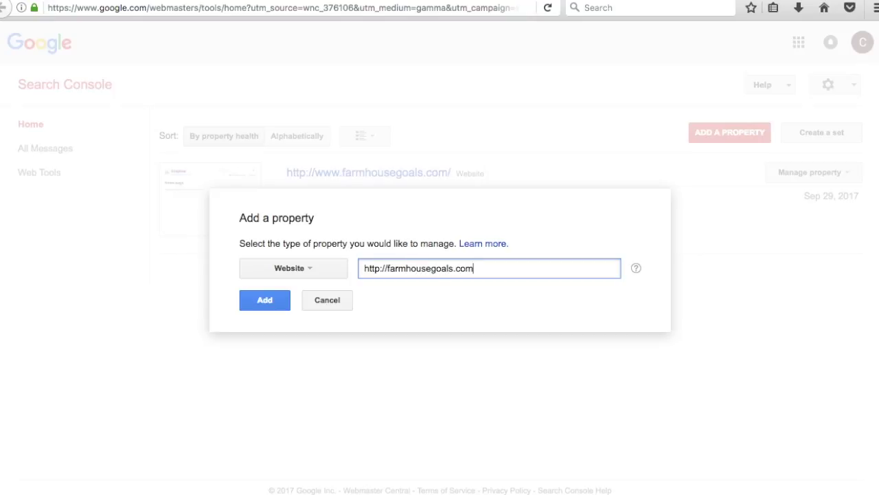
pyautogui.click(260, 303)
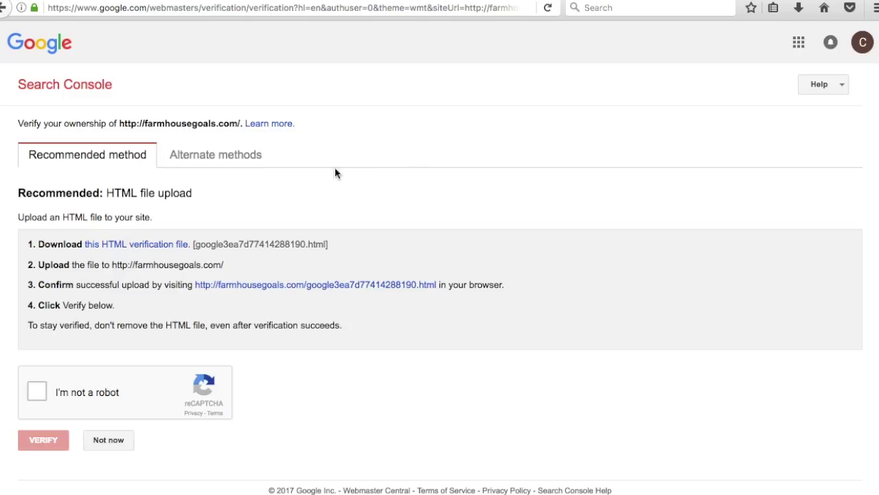
# - Verify the non-www property through Google Analytics and view its empty Messages list
pyautogui.click(240, 154)
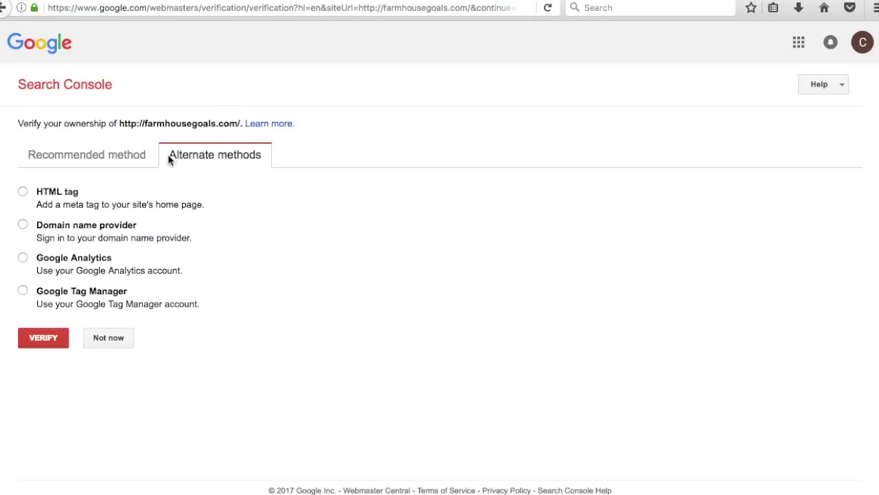
pyautogui.click(23, 258)
pyautogui.click(55, 452)
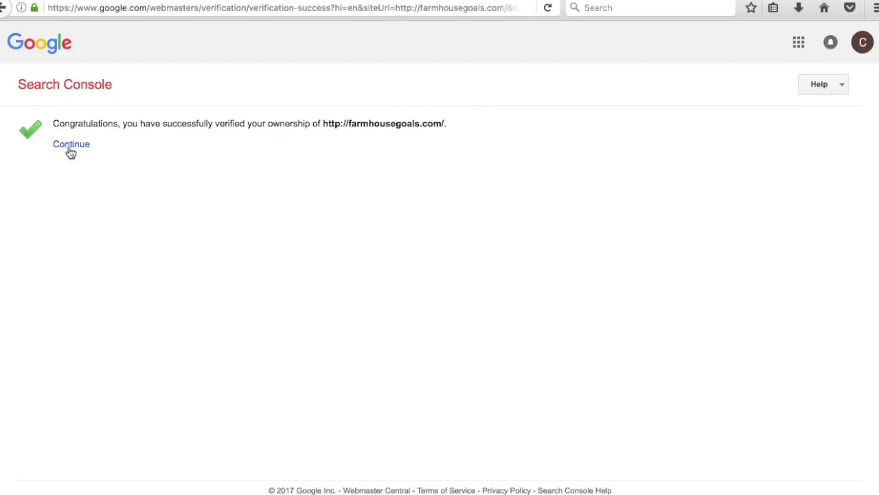
pyautogui.click(72, 145)
pyautogui.click(56, 149)
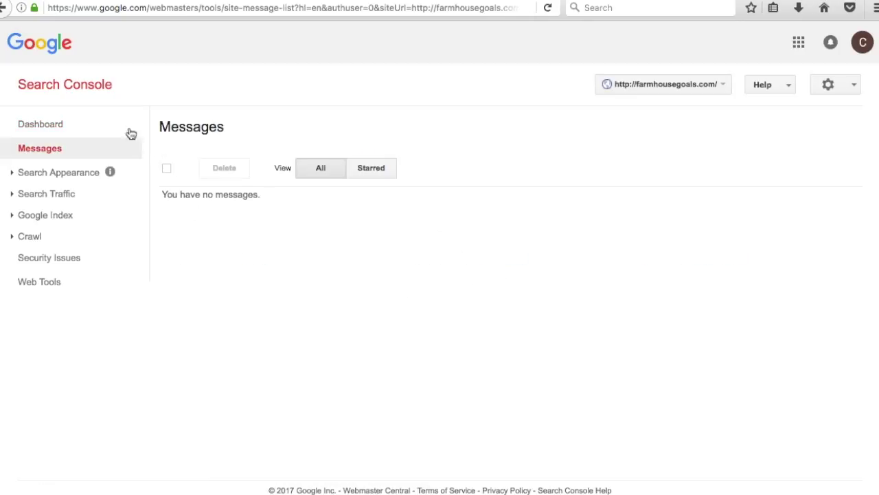
pyautogui.click(91, 84)
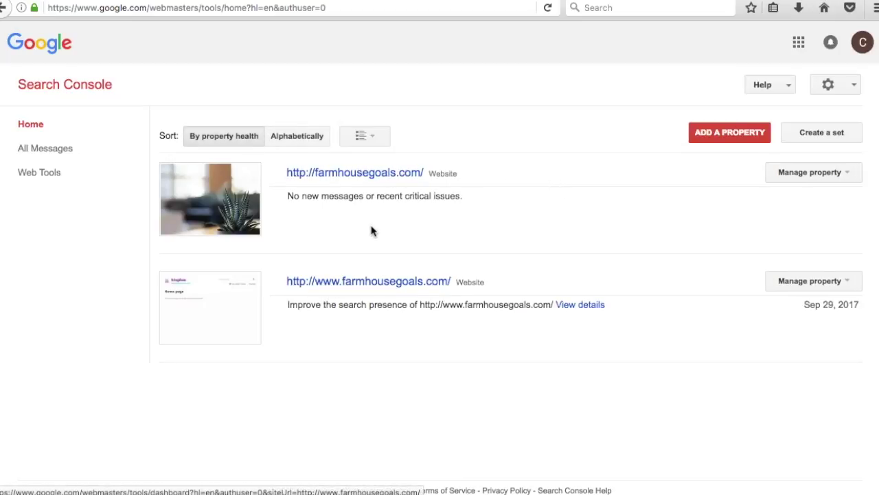
pyautogui.click(392, 175)
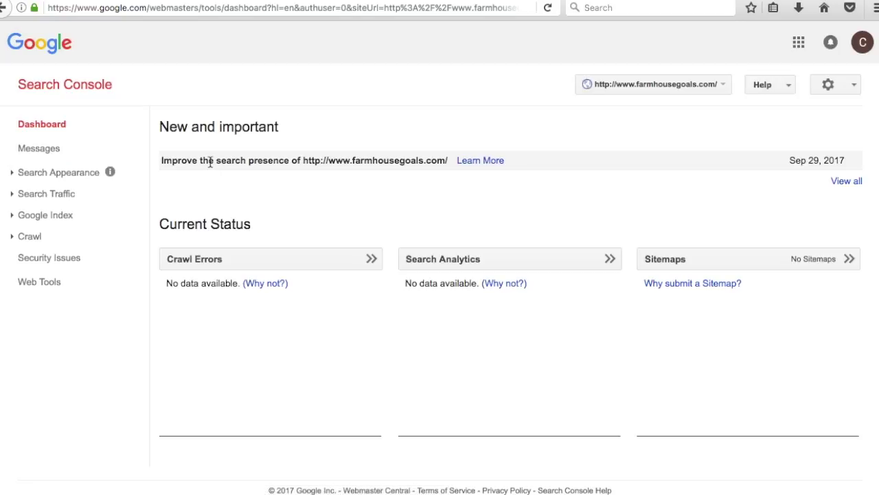
pyautogui.click(75, 152)
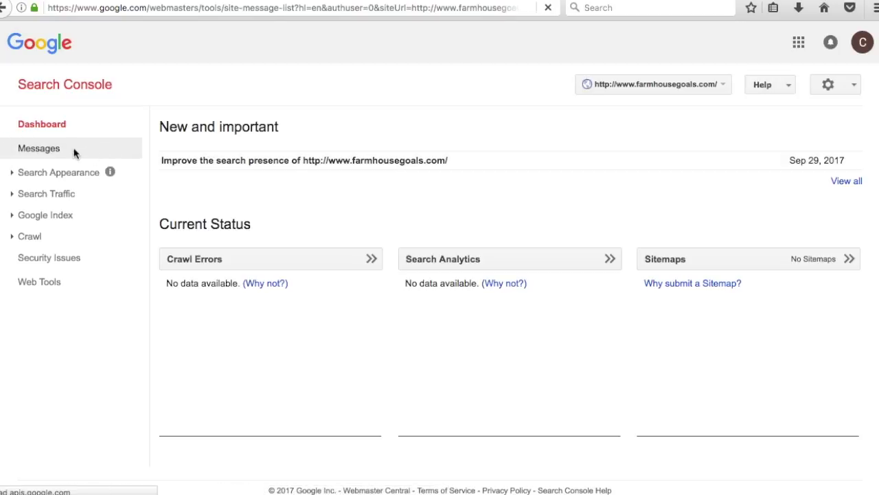
pyautogui.click(240, 201)
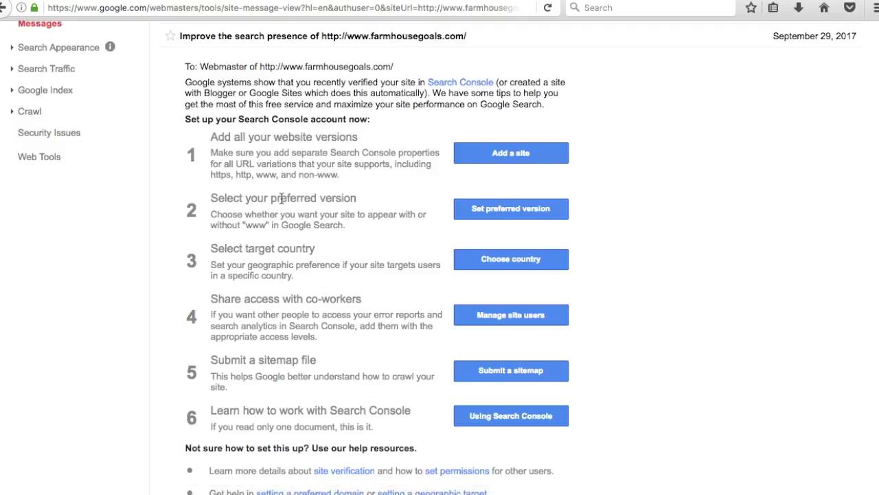
pyautogui.click(464, 215)
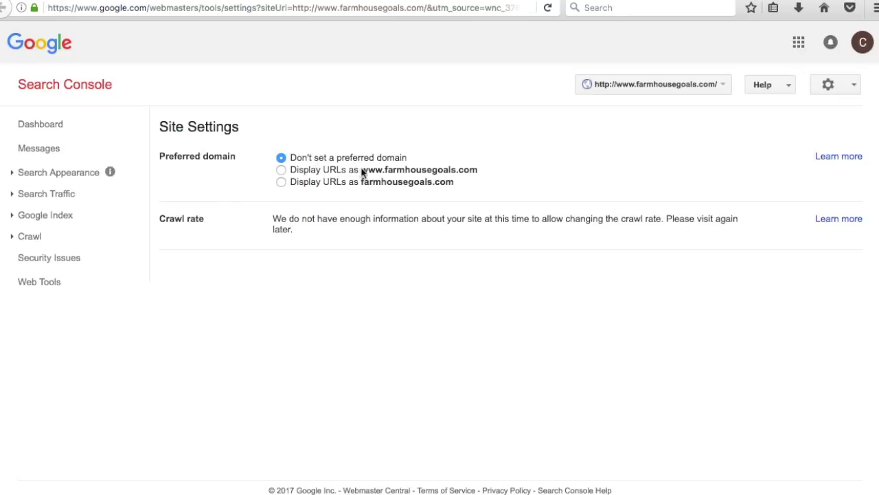
pyautogui.moveTo(366, 172); pyautogui.dragTo(476, 172)
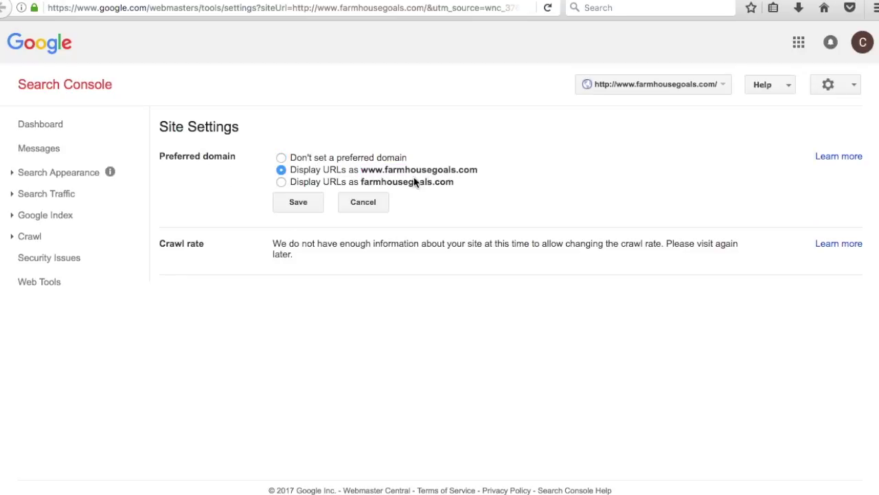
pyautogui.click(368, 184)
pyautogui.click(303, 201)
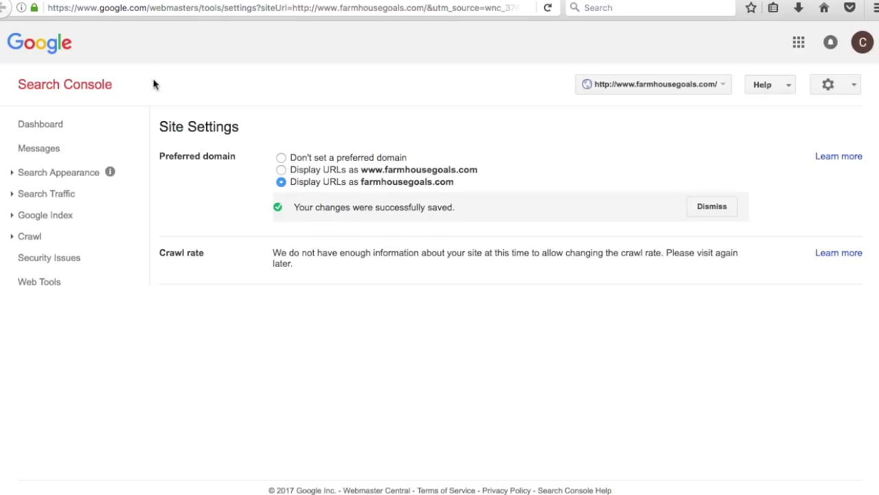
pyautogui.click(97, 93)
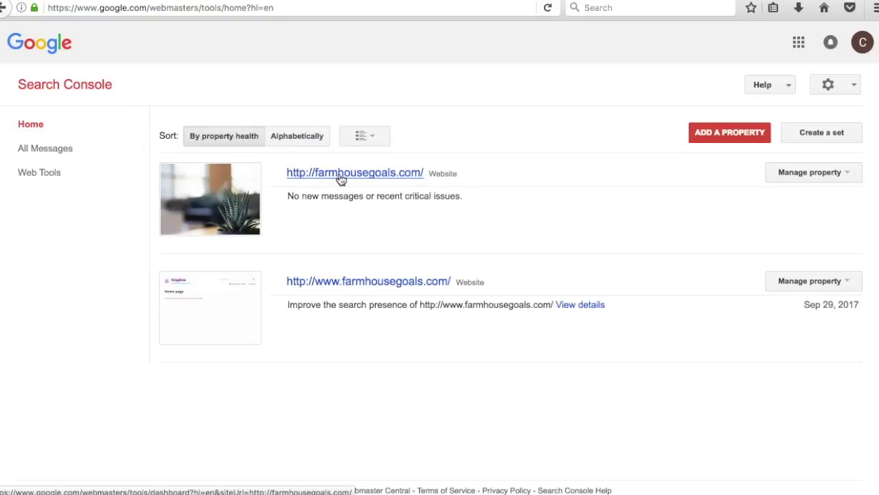
# - Set the www property's International Targeting country to United States and save
pyautogui.click(386, 281)
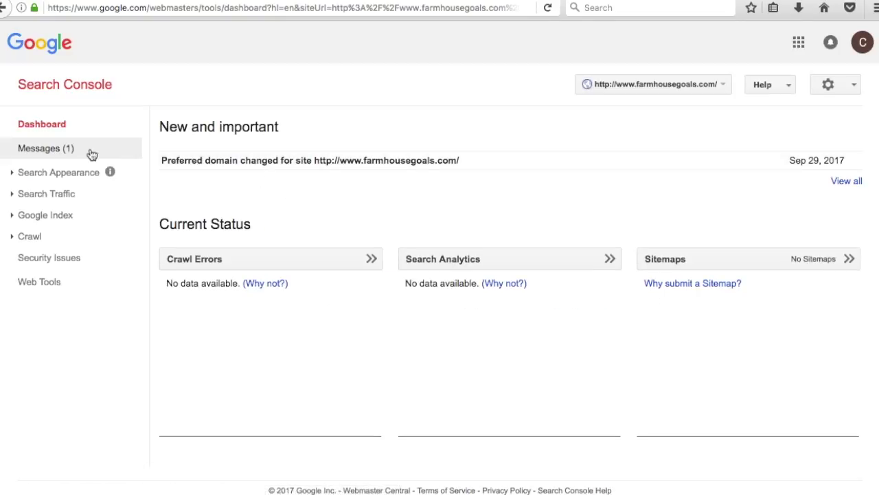
pyautogui.click(59, 149)
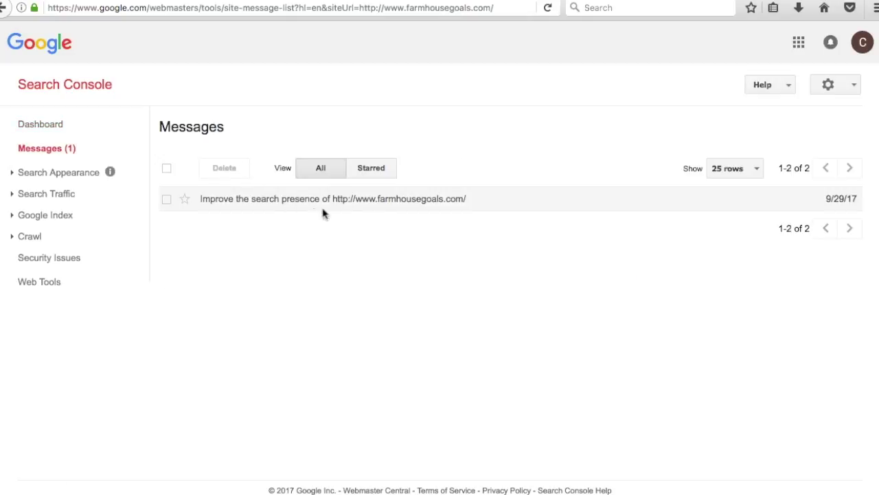
pyautogui.click(371, 201)
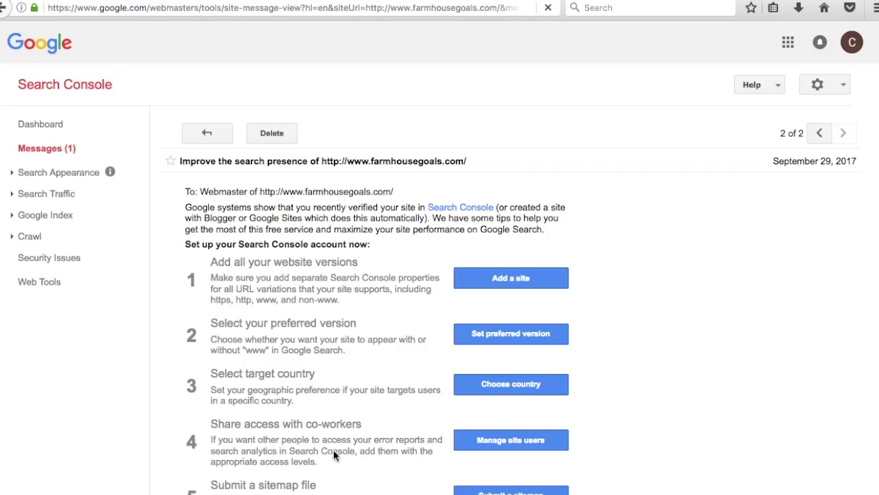
pyautogui.scroll(-2, 652, 349)
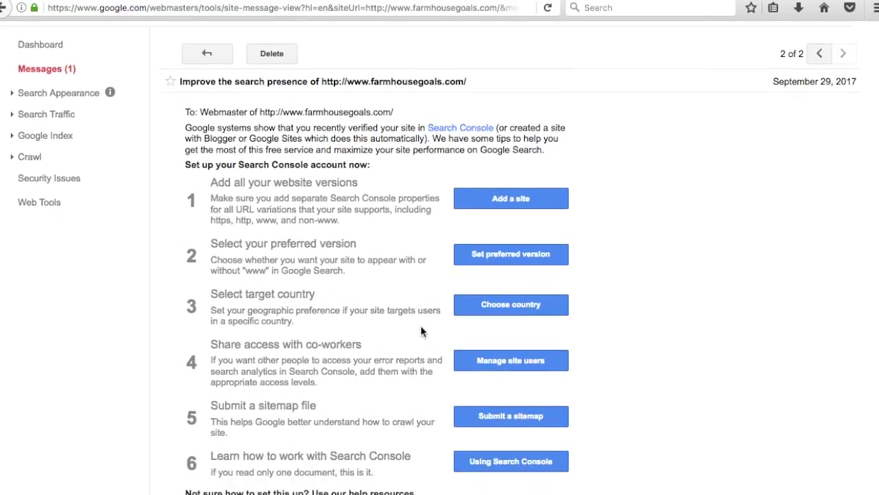
pyautogui.click(508, 307)
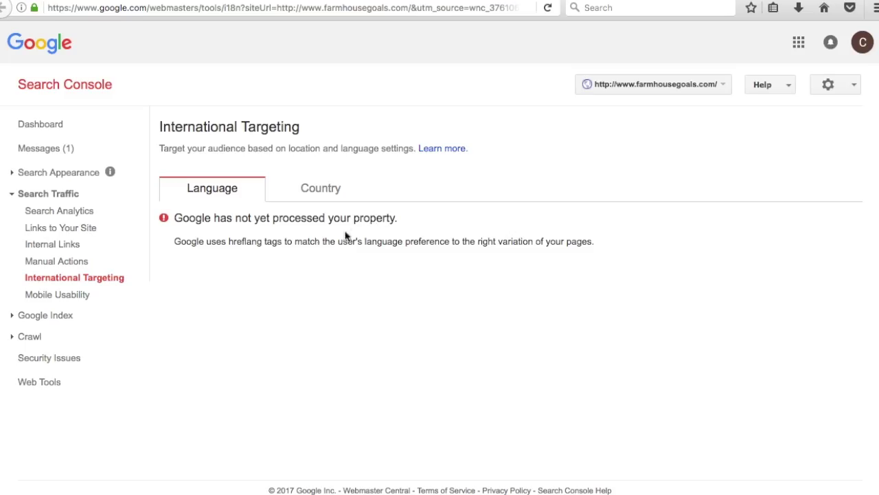
pyautogui.moveTo(198, 217); pyautogui.dragTo(305, 218)
pyautogui.click(312, 219)
pyautogui.click(315, 199)
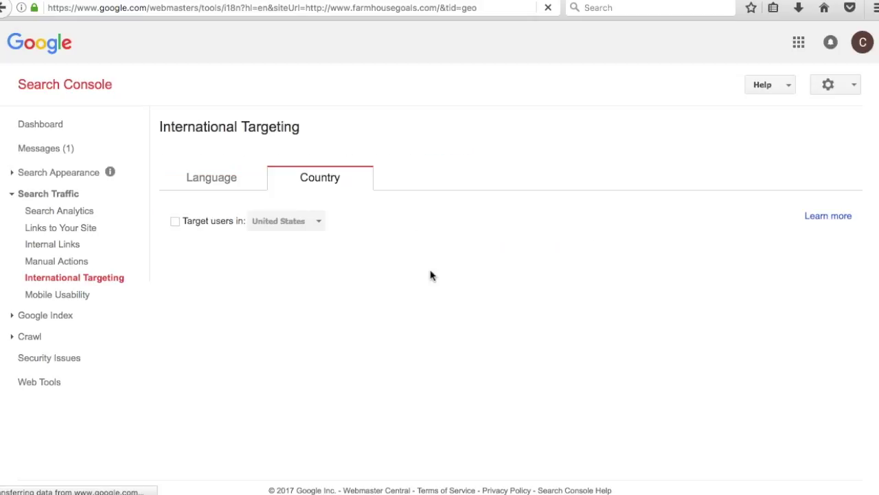
pyautogui.click(175, 221)
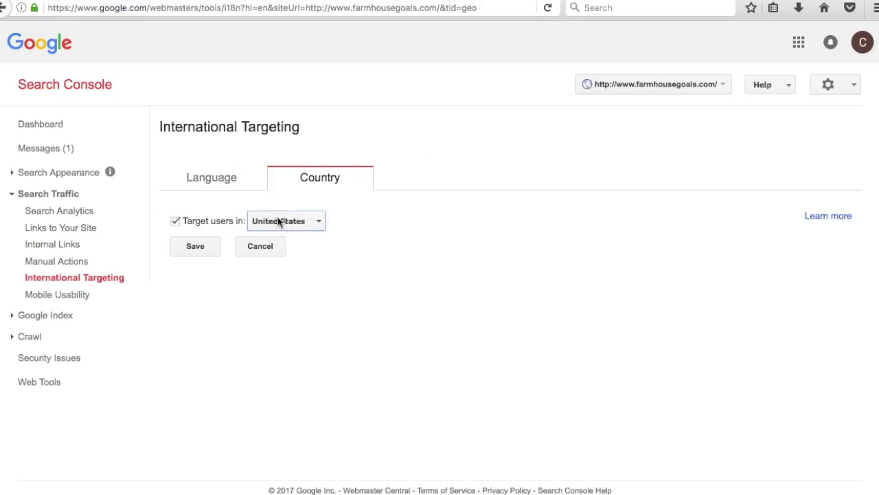
pyautogui.click(195, 247)
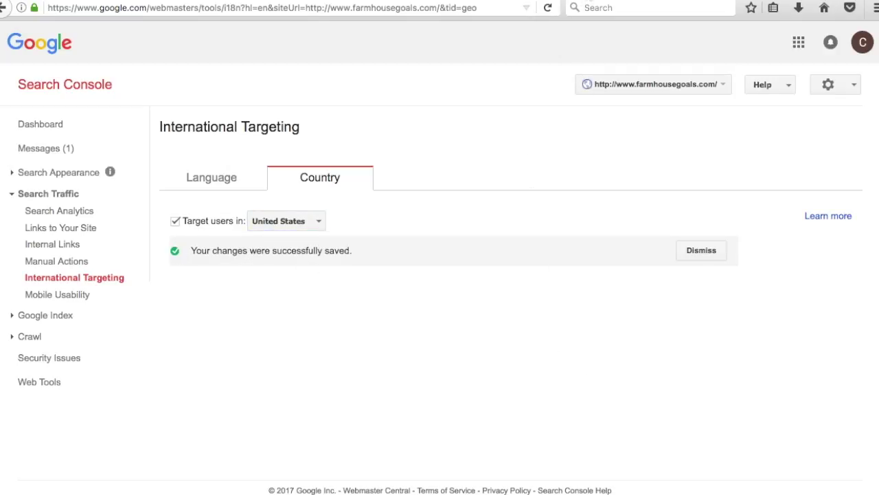
pyautogui.hotkey('alt', 'Left')
# - Scroll through the setup message, then expand Acquisition reports in Google Analytics
pyautogui.scroll(-3, 707, 158)
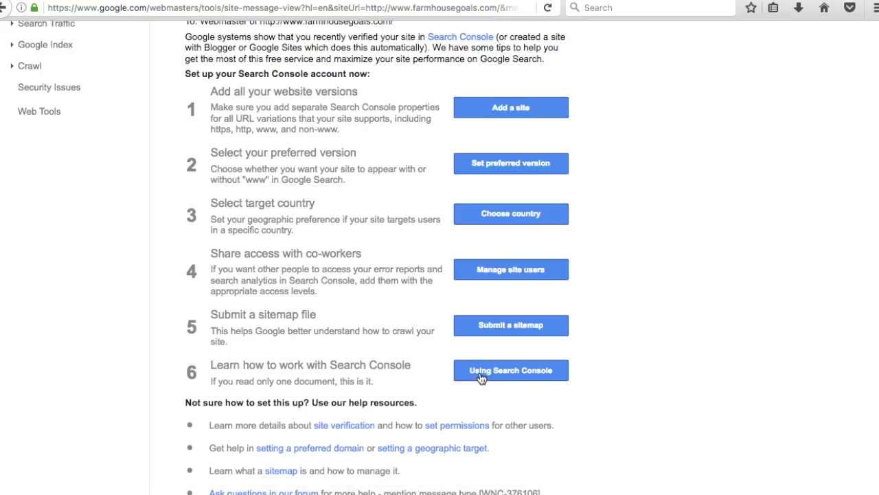
pyautogui.scroll(-2, 611, 369)
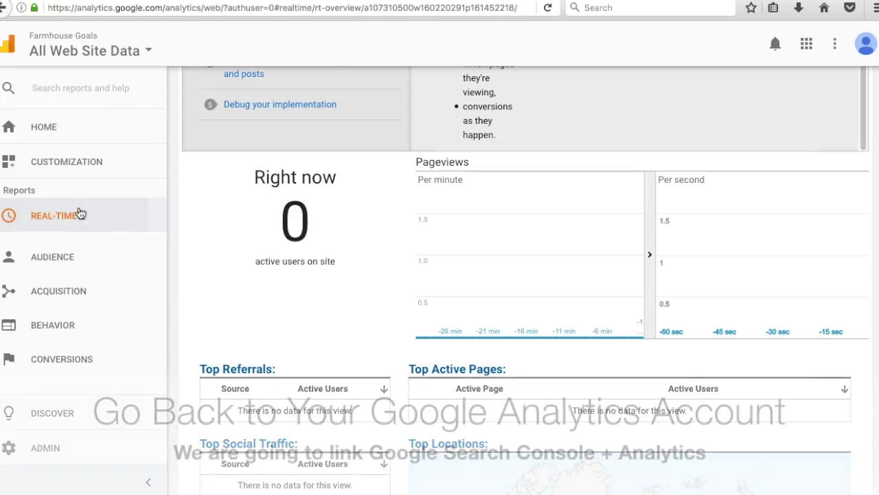
pyautogui.click(71, 288)
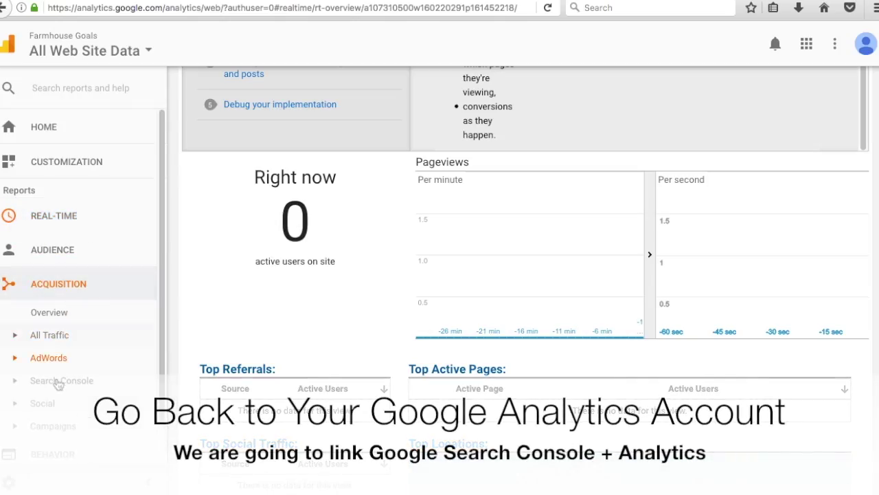
# - From Search Console Landing Pages, reach the data-sharing Search Console settings for Farmhouse Goals
pyautogui.click(58, 382)
pyautogui.click(60, 403)
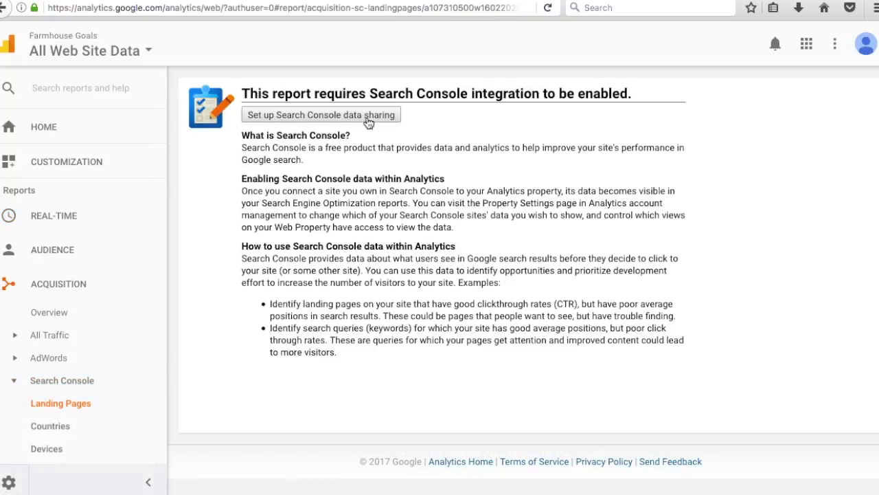
pyautogui.click(318, 117)
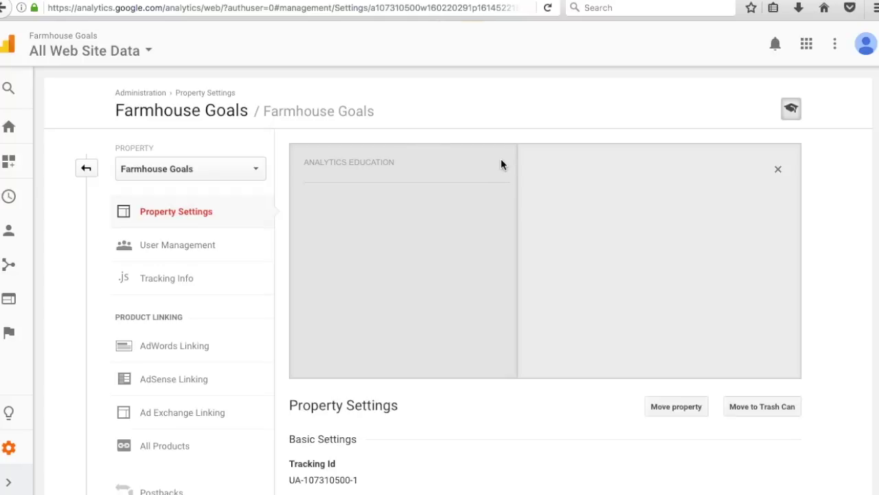
pyautogui.scroll(-4, 820, 284)
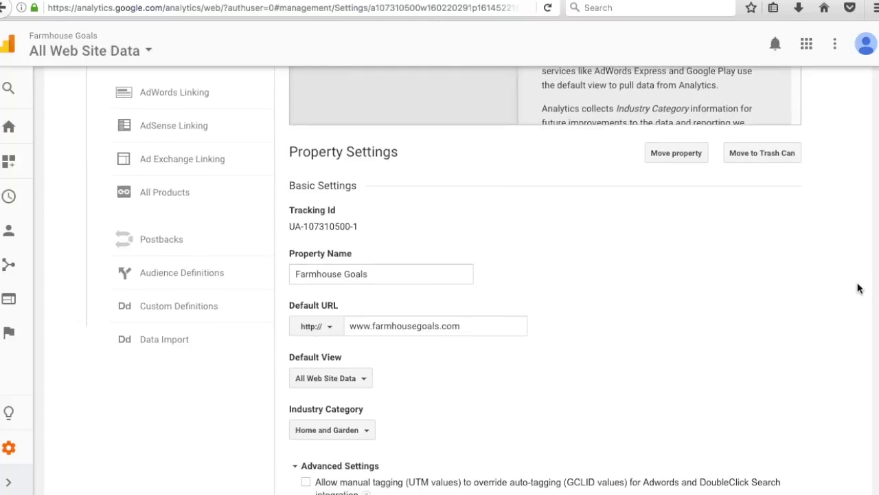
pyautogui.scroll(-3, 859, 290)
pyautogui.scroll(-10, 793, 263)
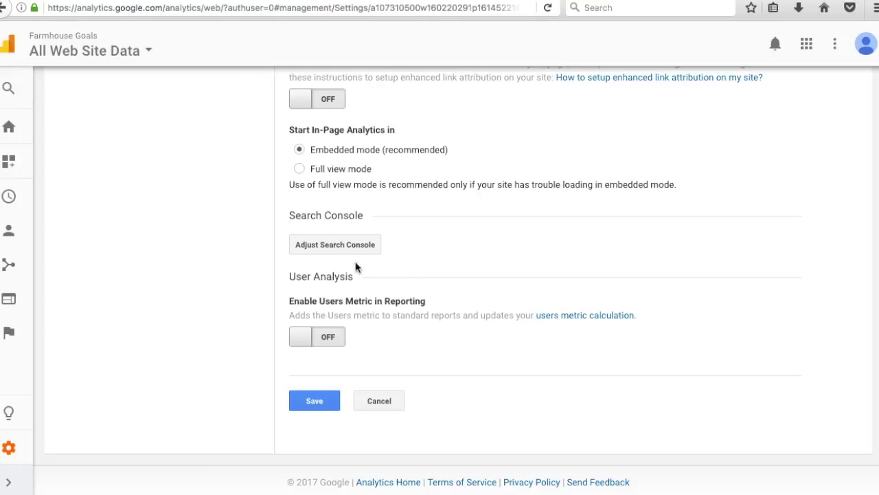
pyautogui.click(343, 248)
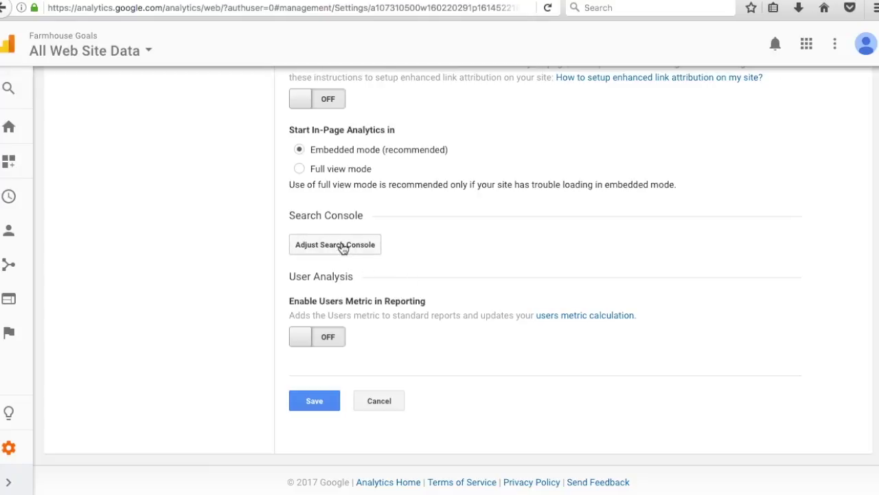
pyautogui.scroll(2, 647, 319)
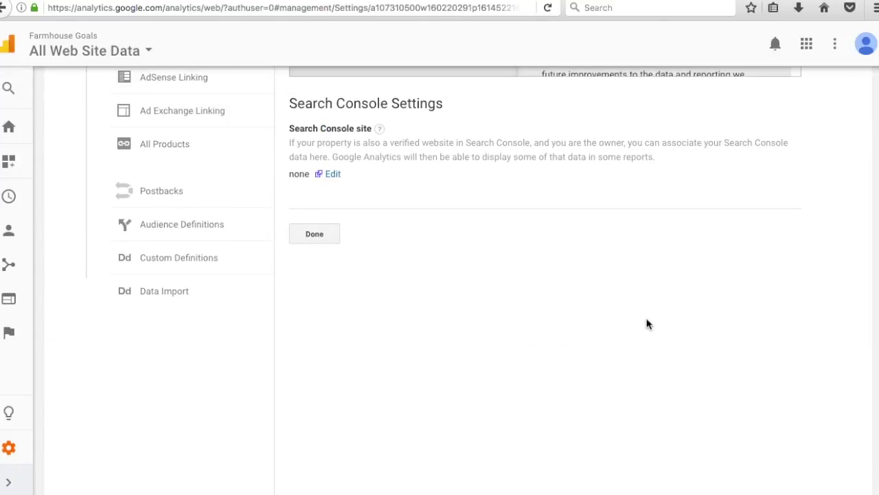
pyautogui.click(329, 211)
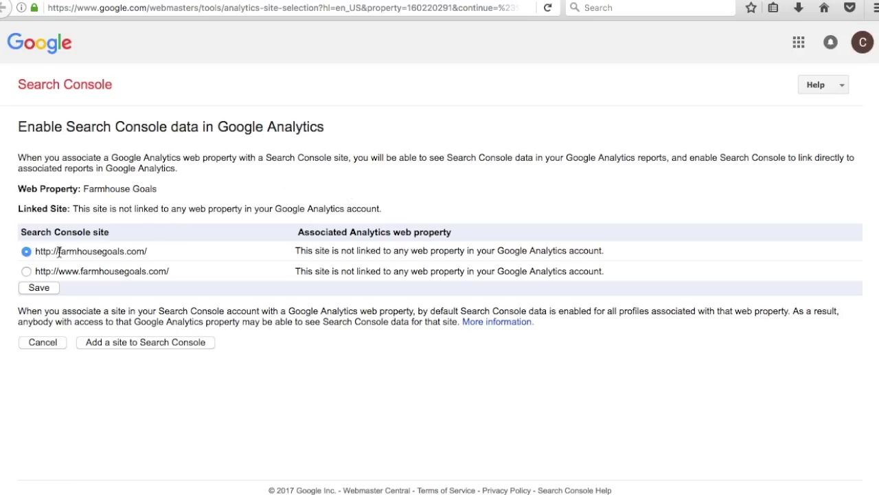
pyautogui.click(39, 289)
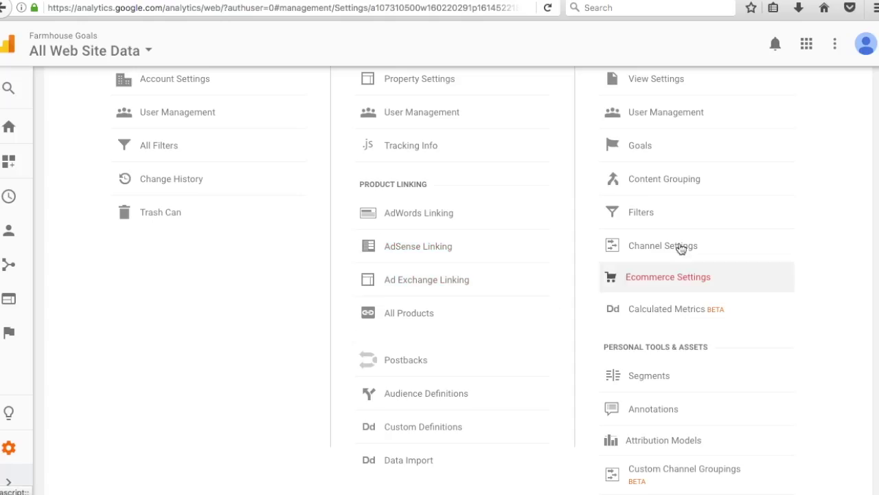
pyautogui.scroll(3, 680, 247)
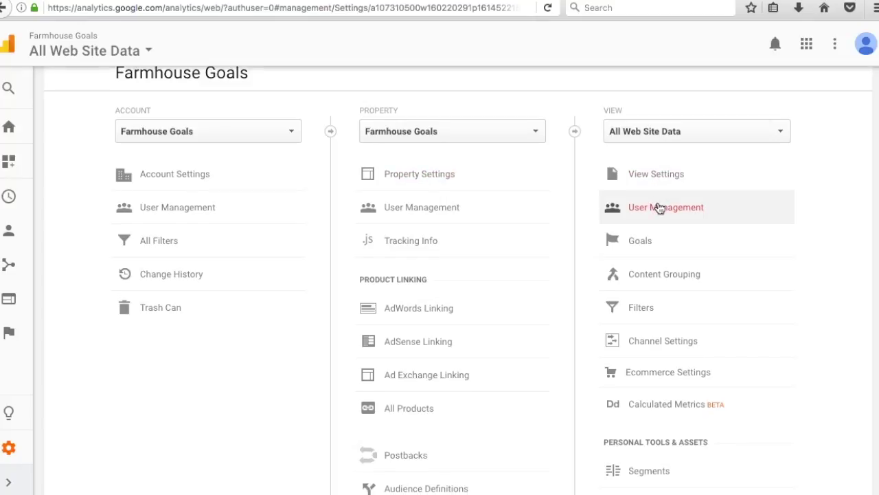
# - Open Admin's All Products linking page and review Search Console listed as linked
pyautogui.scroll(-1, 658, 208)
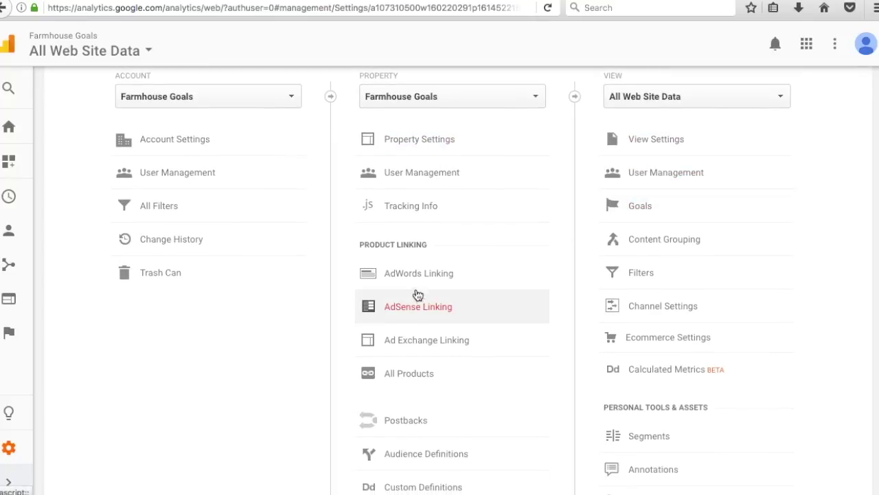
pyautogui.click(412, 374)
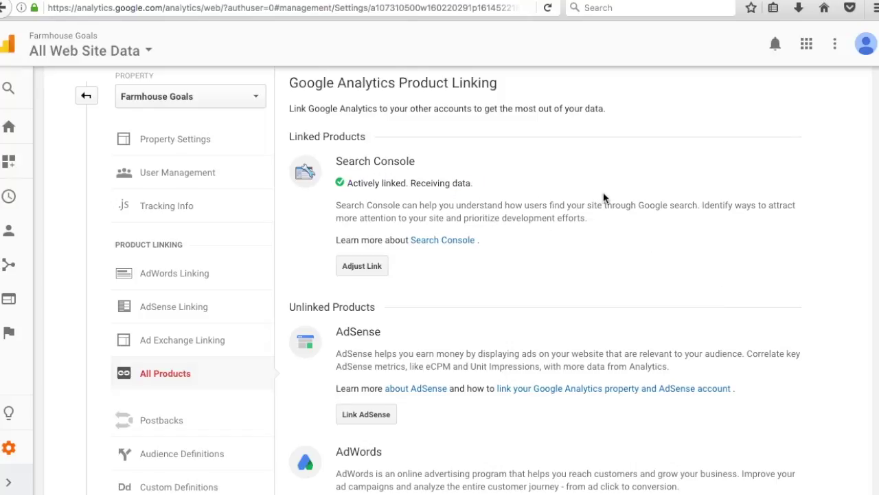
pyautogui.scroll(-5, 605, 198)
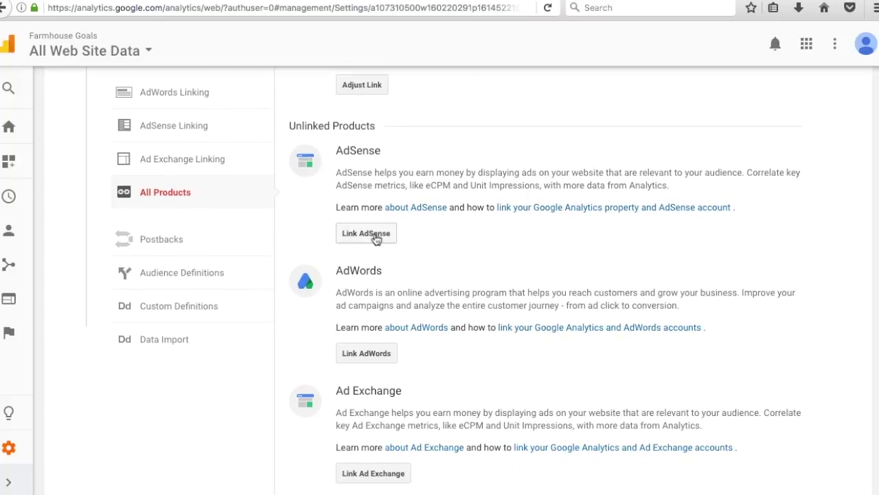
pyautogui.scroll(-4, 716, 298)
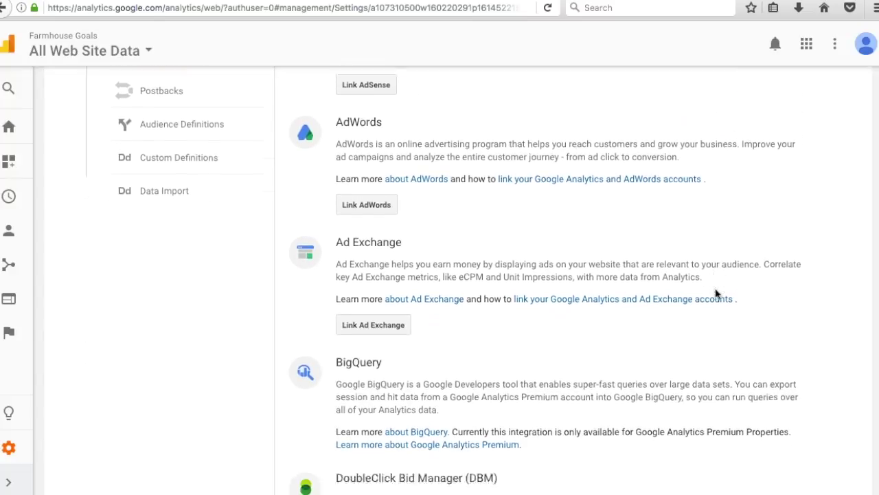
pyautogui.scroll(-3, 716, 294)
pyautogui.scroll(-15, 676, 244)
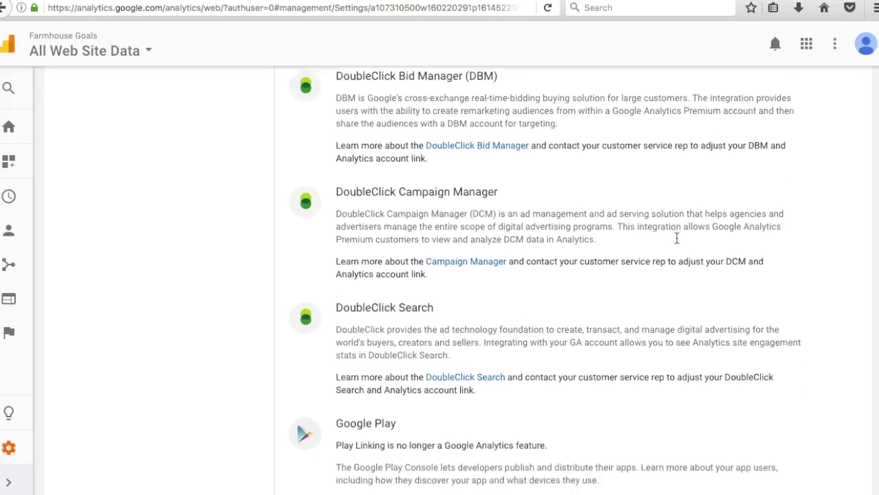
pyautogui.scroll(20, 480, 284)
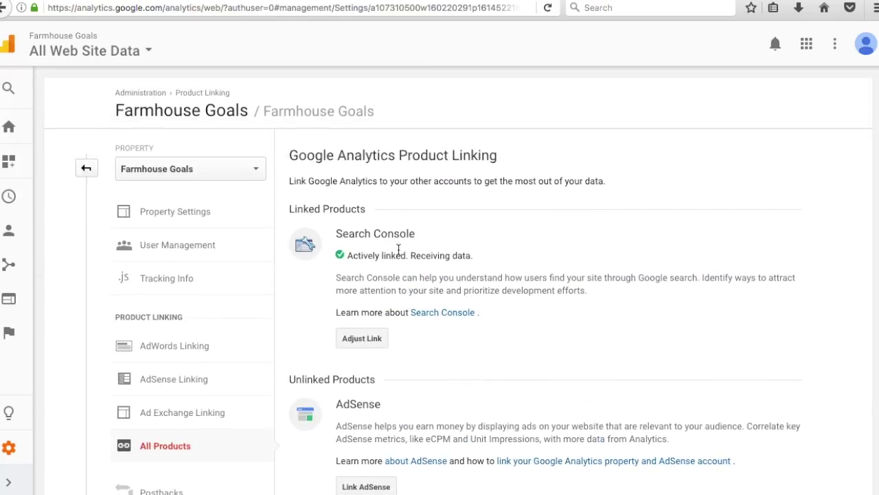
# - Reopen Acquisition > Search Console > Landing Pages and scroll through the still-empty report
pyautogui.click(19, 234)
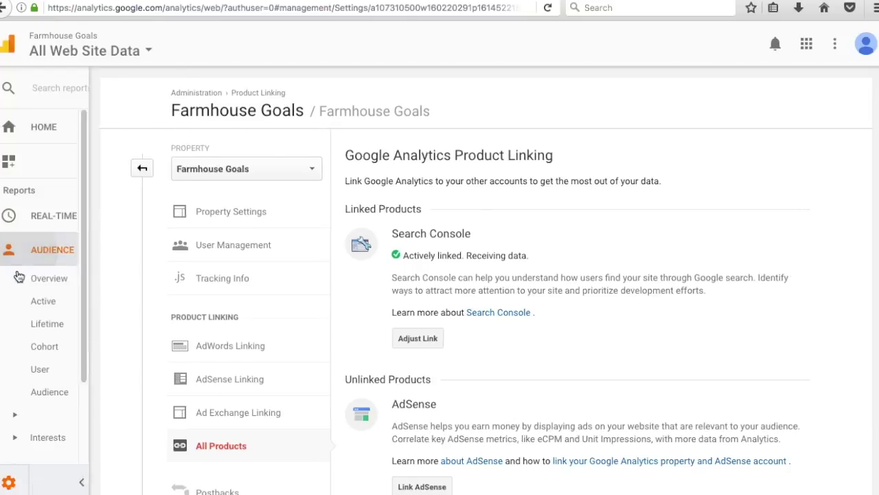
pyautogui.click(47, 255)
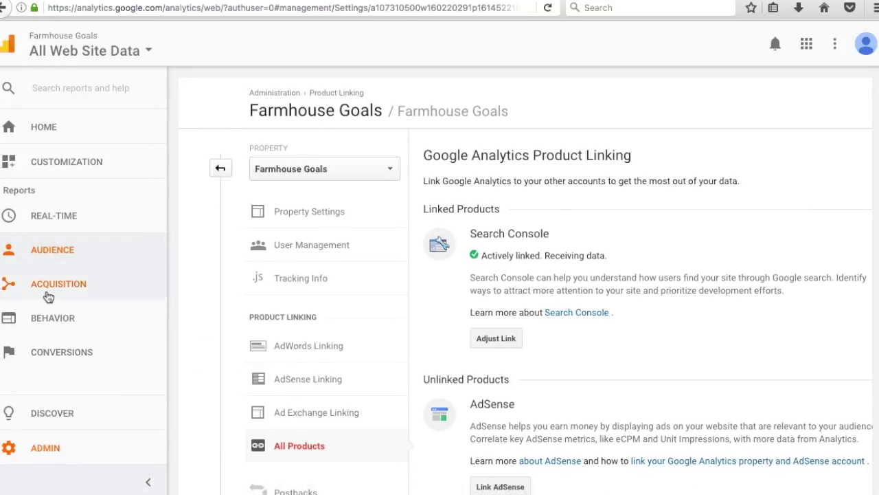
pyautogui.click(48, 296)
pyautogui.click(61, 389)
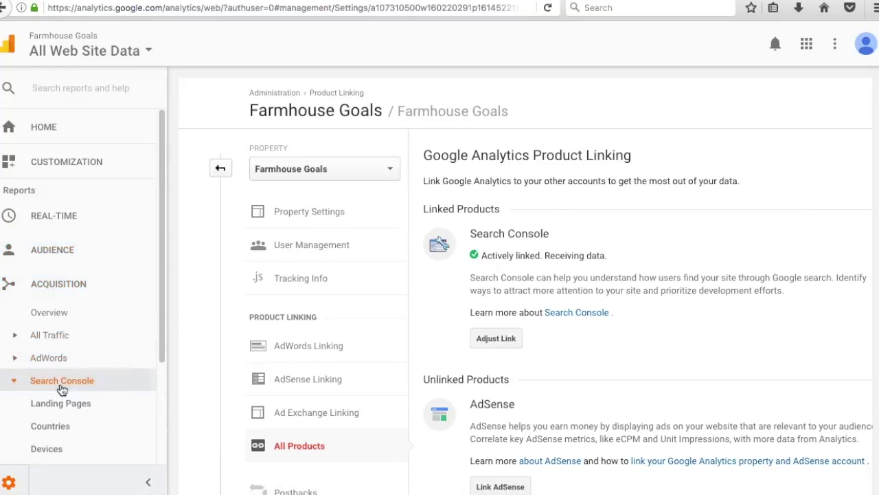
pyautogui.click(61, 407)
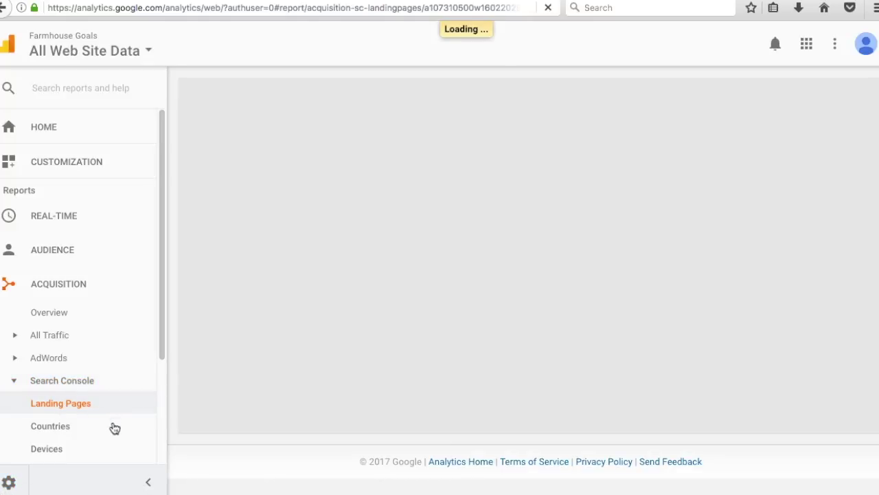
pyautogui.scroll(-3, 528, 290)
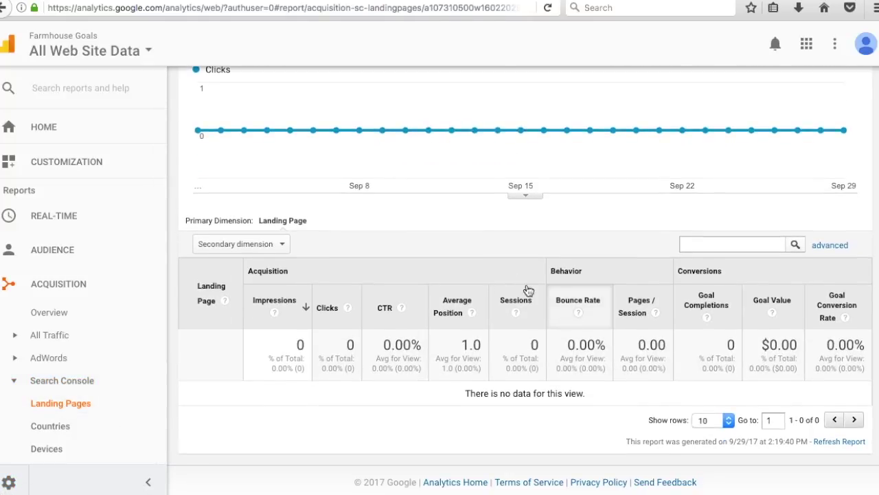
pyautogui.scroll(2, 457, 302)
pyautogui.scroll(1, 452, 248)
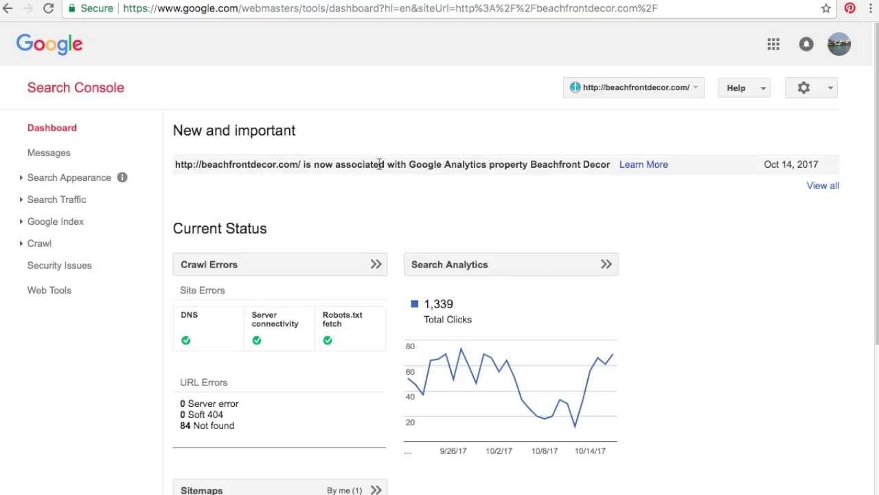
# - Read the Analytics association notice on the dashboard, then open the gear's settings dropdown
pyautogui.moveTo(287, 167); pyautogui.dragTo(503, 163)
pyautogui.click(507, 164)
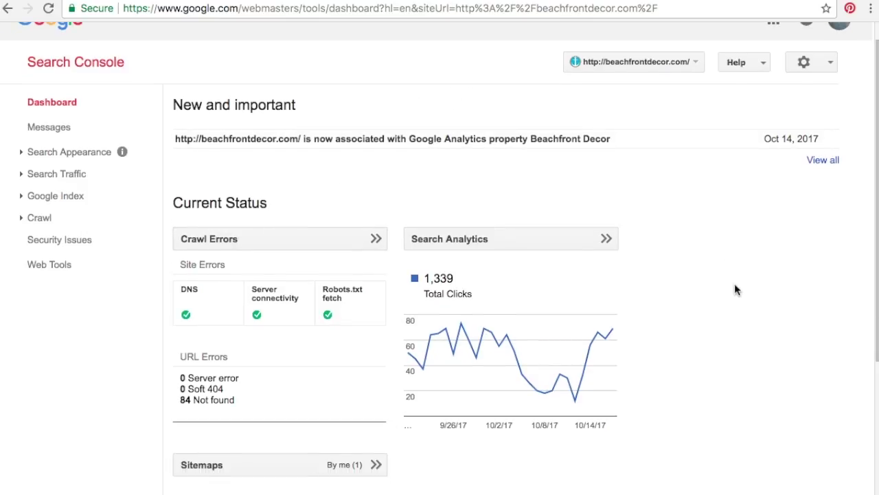
pyautogui.scroll(-3, 734, 288)
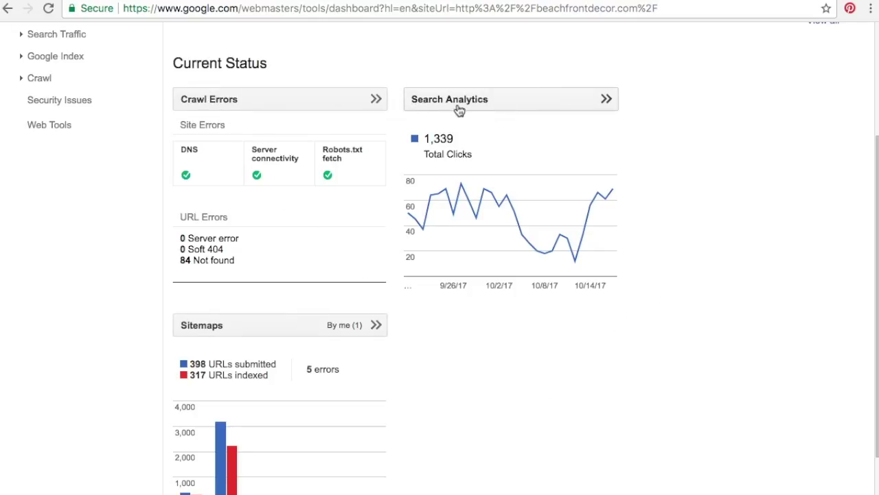
pyautogui.scroll(-1, 707, 263)
pyautogui.scroll(4, 704, 266)
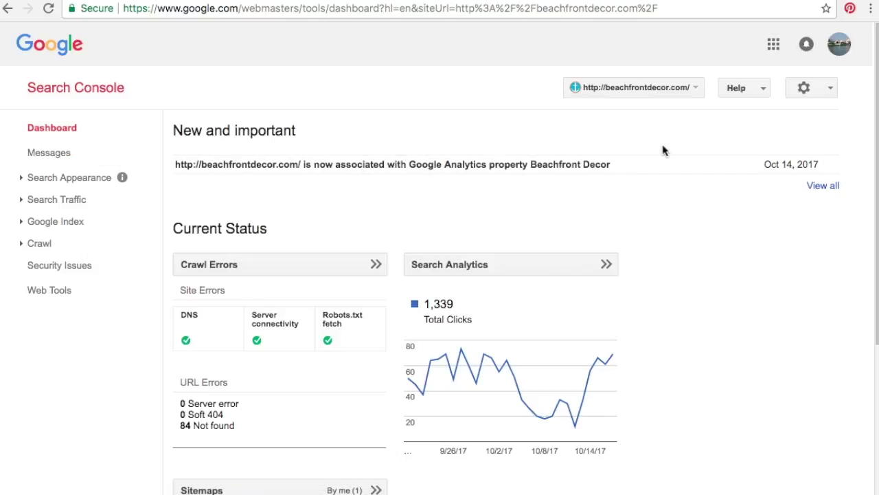
pyautogui.click(830, 92)
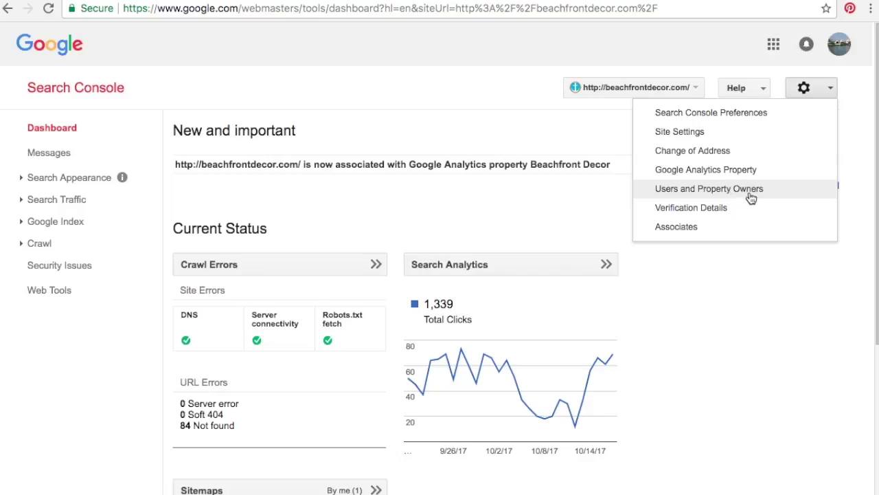
# - Dismiss the settings dropdown and open Messages, showing the association and new-owner notices
pyautogui.click(430, 117)
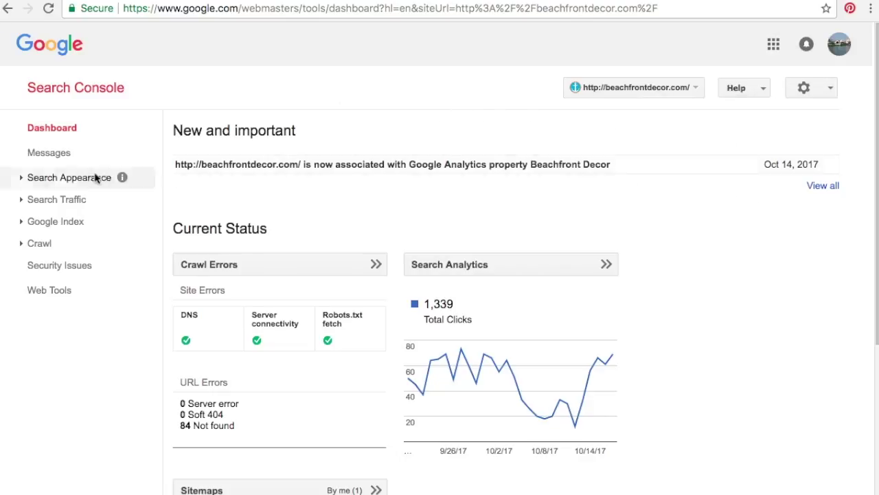
pyautogui.click(49, 159)
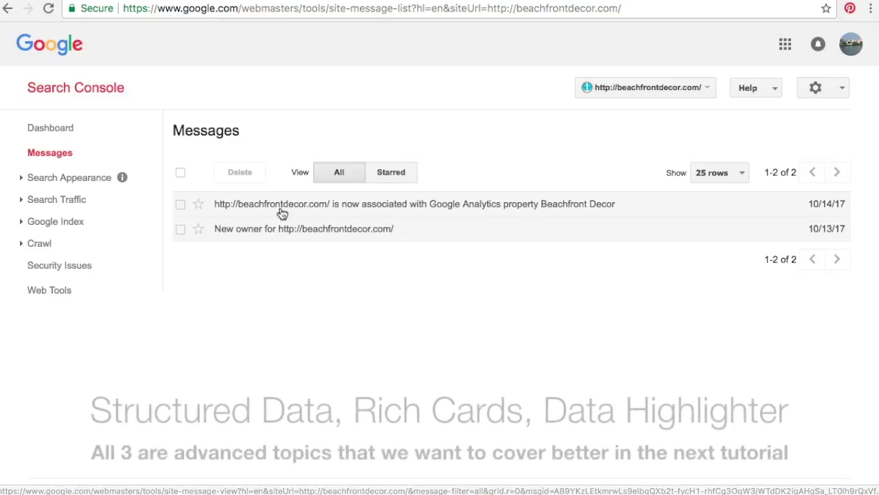
# - Open Search Appearance > Structured Data: 1,665 items, 3 hentry errors
pyautogui.click(84, 179)
pyautogui.click(82, 199)
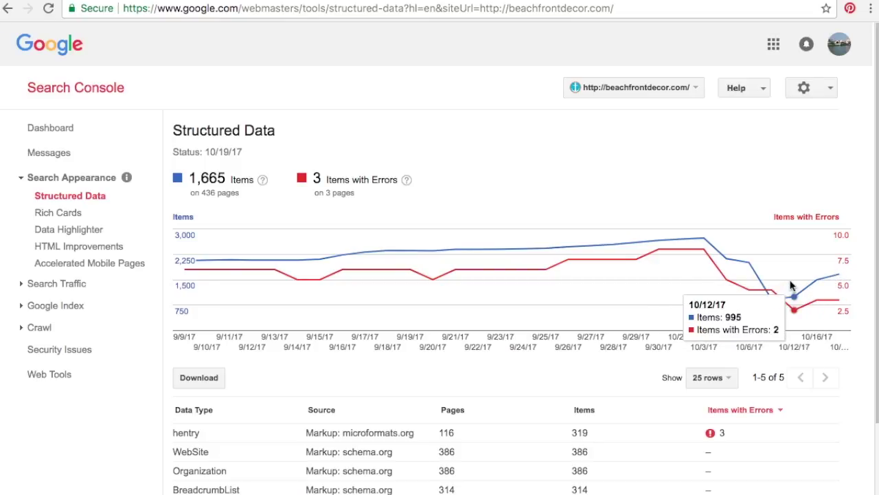
# - Scroll the Structured Data table, then open Rich Cards, which reports no rich card data
pyautogui.scroll(-2, 700, 281)
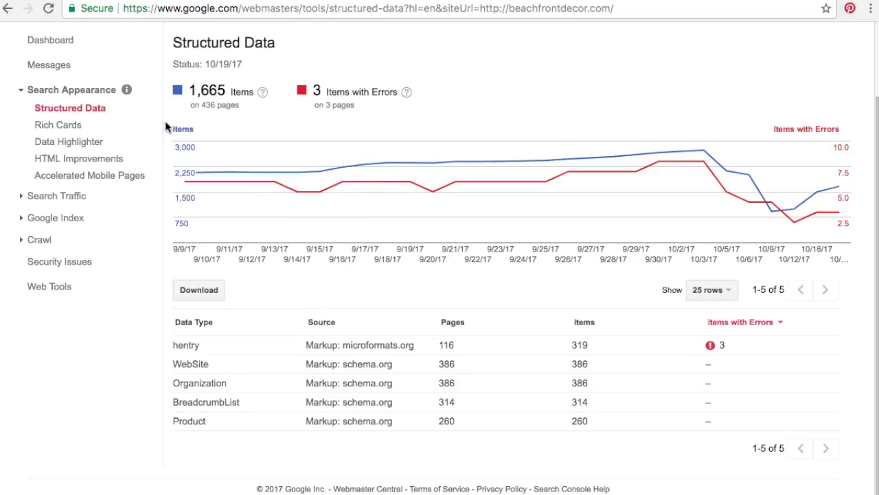
pyautogui.click(72, 124)
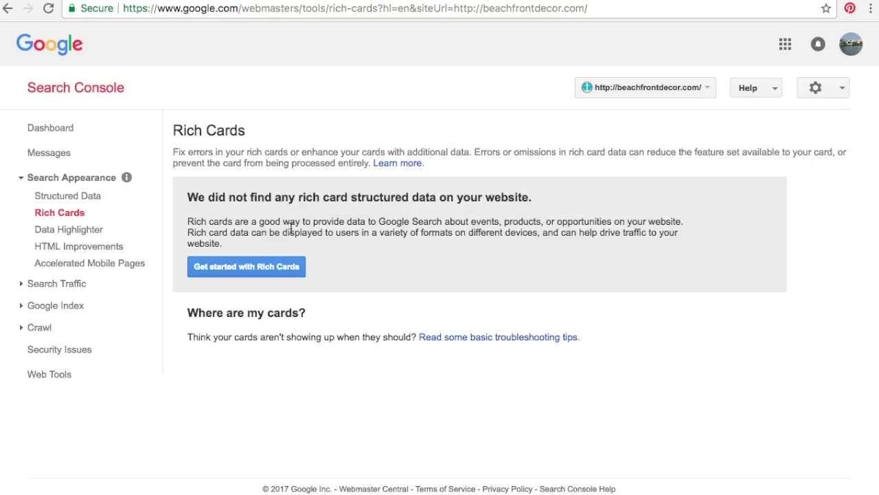
pyautogui.moveTo(379, 221); pyautogui.dragTo(582, 221)
pyautogui.click(583, 221)
pyautogui.moveTo(471, 223); pyautogui.dragTo(611, 220)
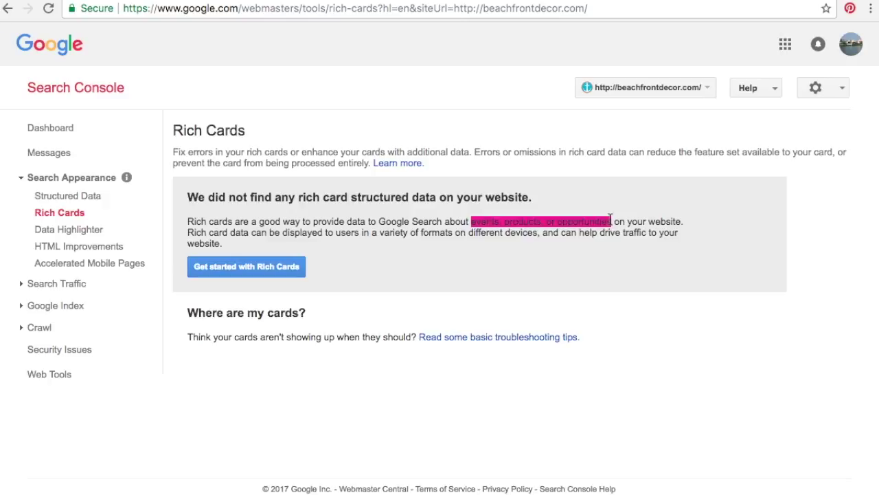
pyautogui.click(607, 195)
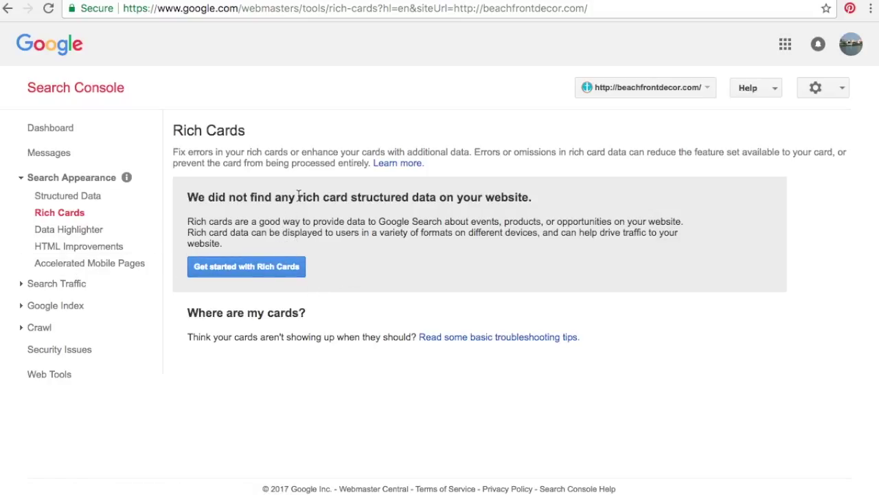
# - Open Data Highlighter and read its introduction on tagging site data for search appearance
pyautogui.click(96, 231)
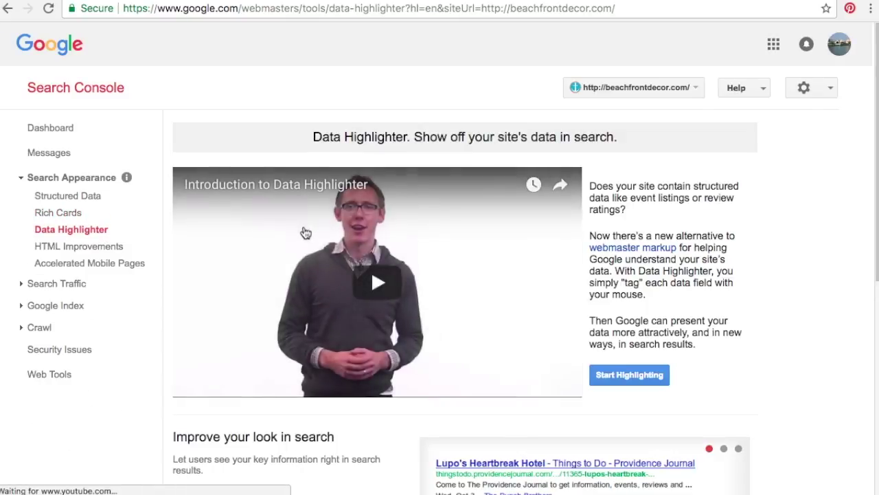
pyautogui.scroll(-4, 757, 241)
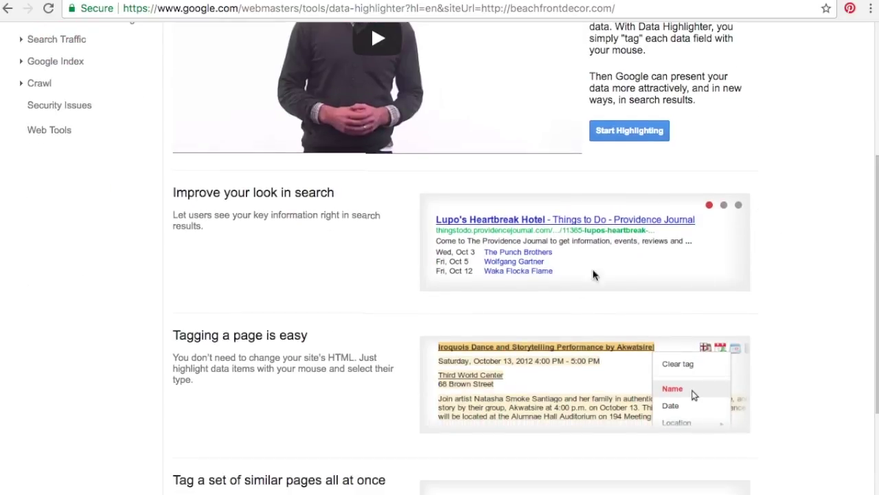
pyautogui.moveTo(190, 217); pyautogui.dragTo(279, 215)
pyautogui.click(301, 210)
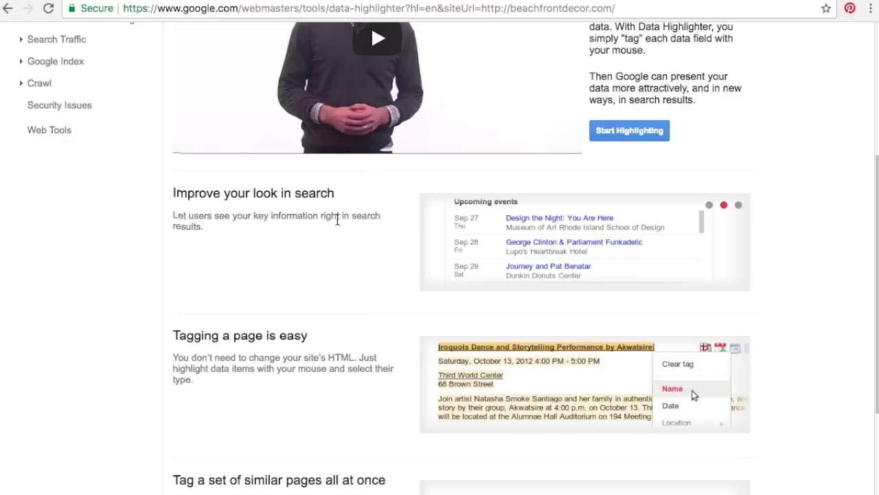
pyautogui.click(630, 135)
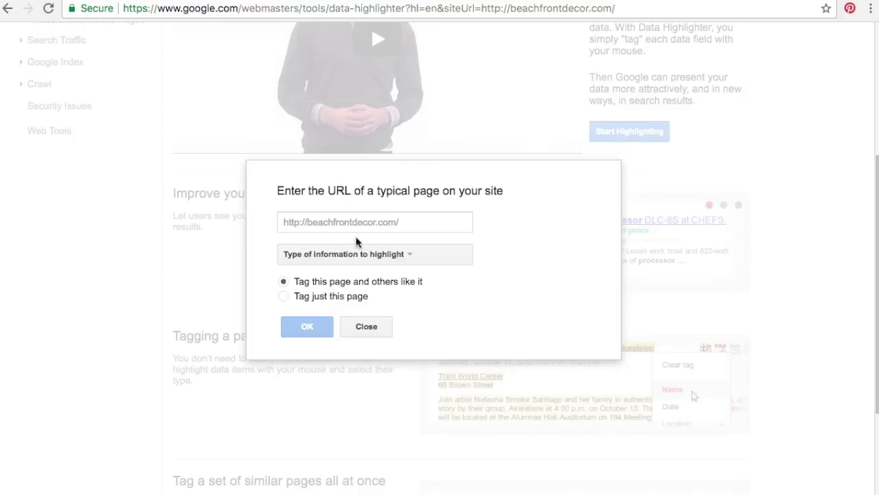
pyautogui.click(325, 224)
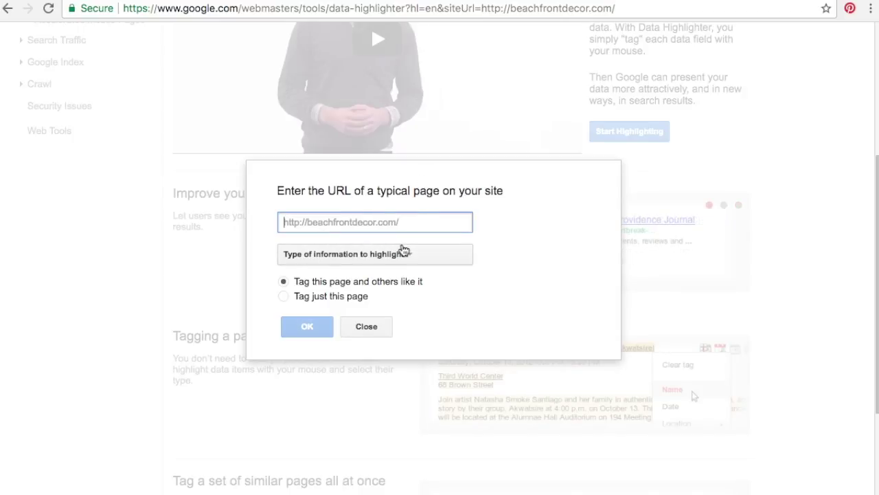
pyautogui.write('http://beachfrontdecor.com')
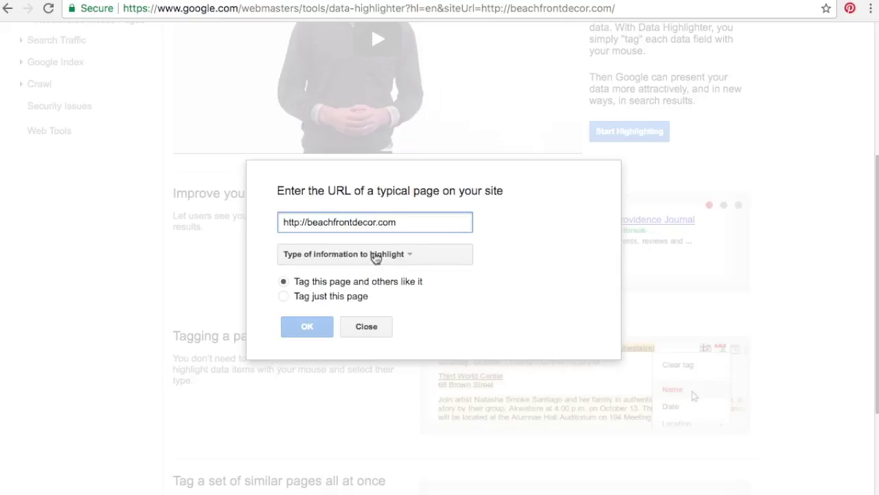
pyautogui.click(376, 255)
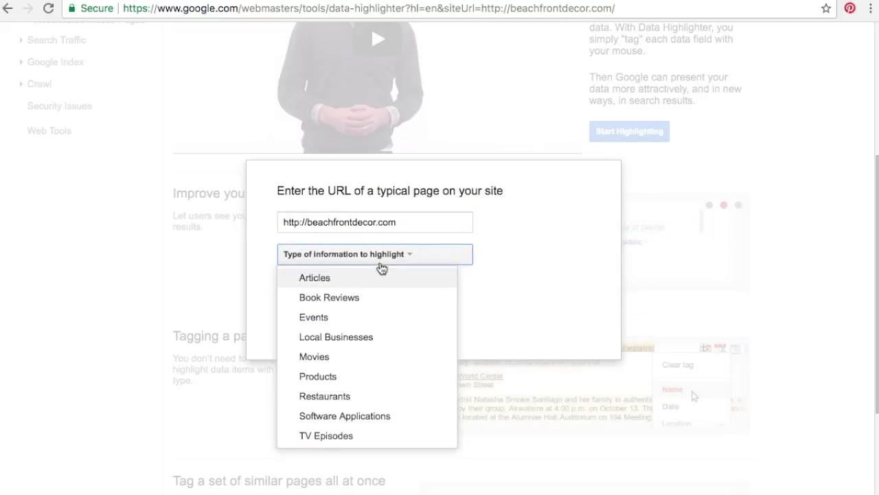
pyautogui.scroll(-1, 377, 401)
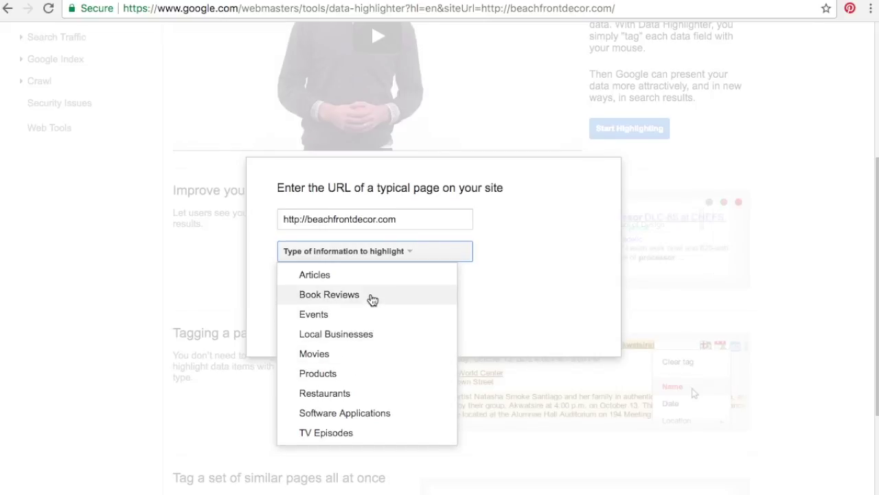
pyautogui.click(373, 373)
pyautogui.click(324, 320)
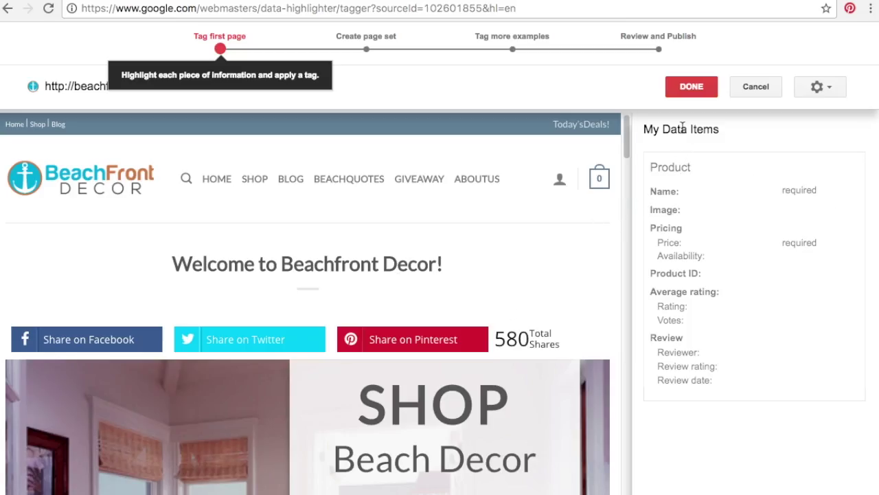
pyautogui.scroll(-10, 507, 232)
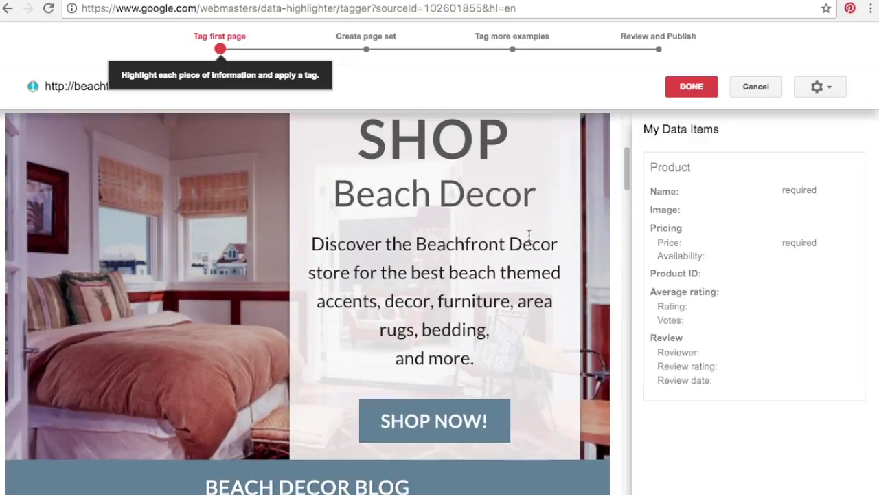
pyautogui.scroll(-10, 527, 234)
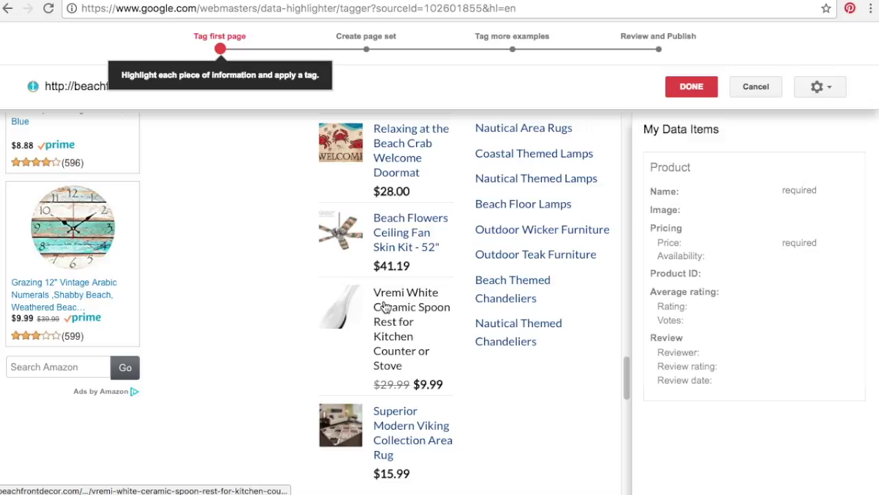
pyautogui.moveTo(371, 293); pyautogui.dragTo(403, 371)
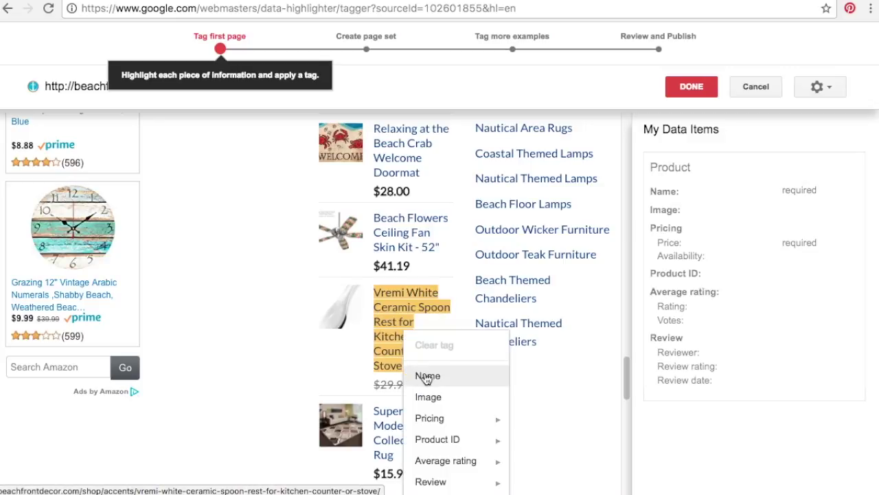
pyautogui.click(575, 398)
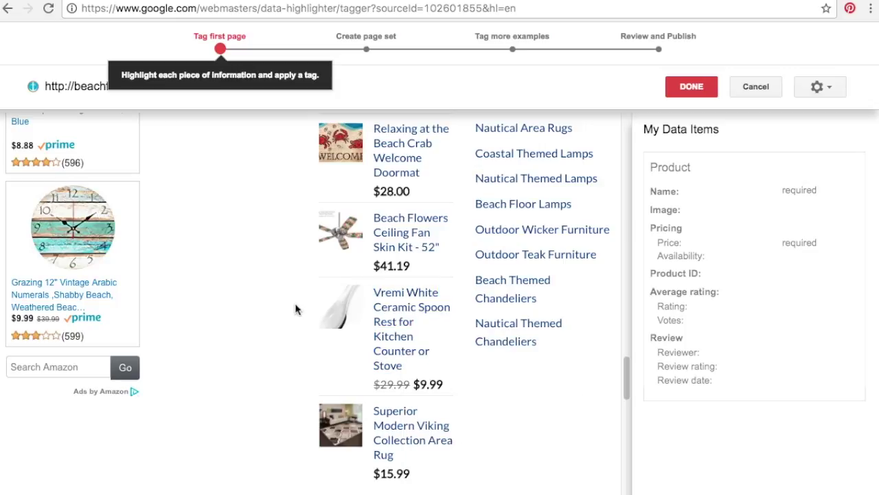
pyautogui.click(338, 313)
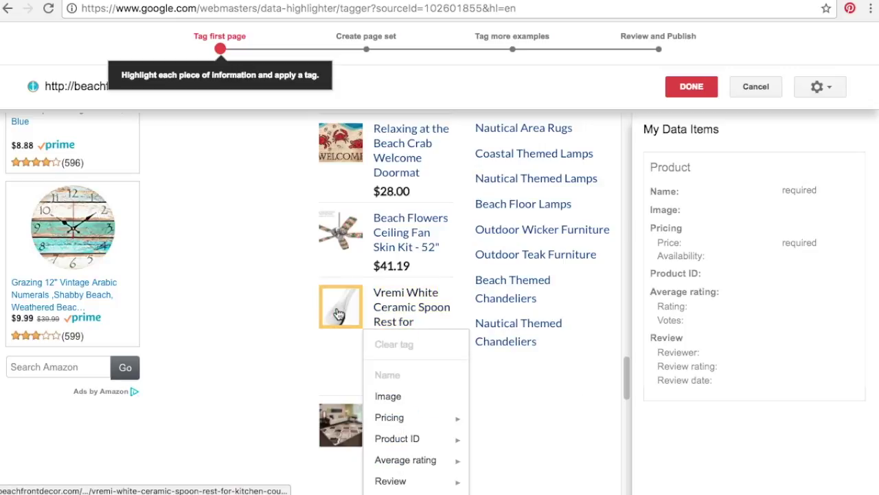
pyautogui.click(537, 413)
pyautogui.moveTo(459, 389); pyautogui.dragTo(414, 386)
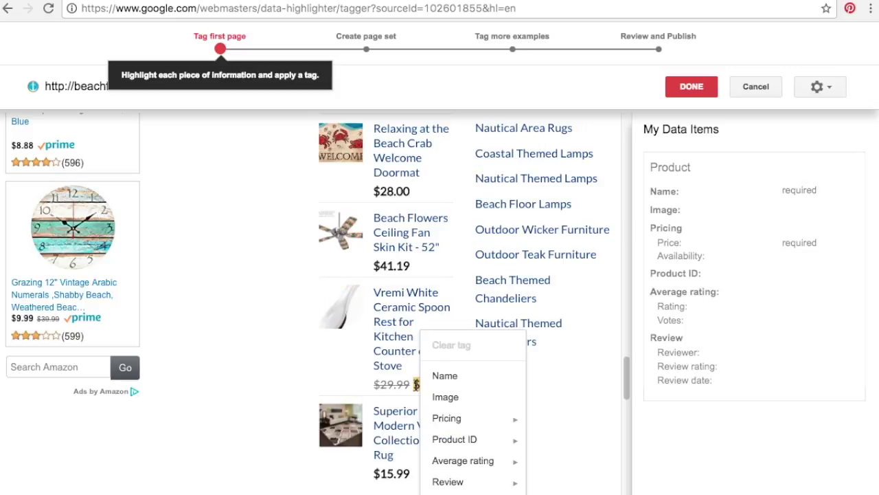
pyautogui.moveTo(450, 418)
pyautogui.click(543, 386)
pyautogui.click(383, 325)
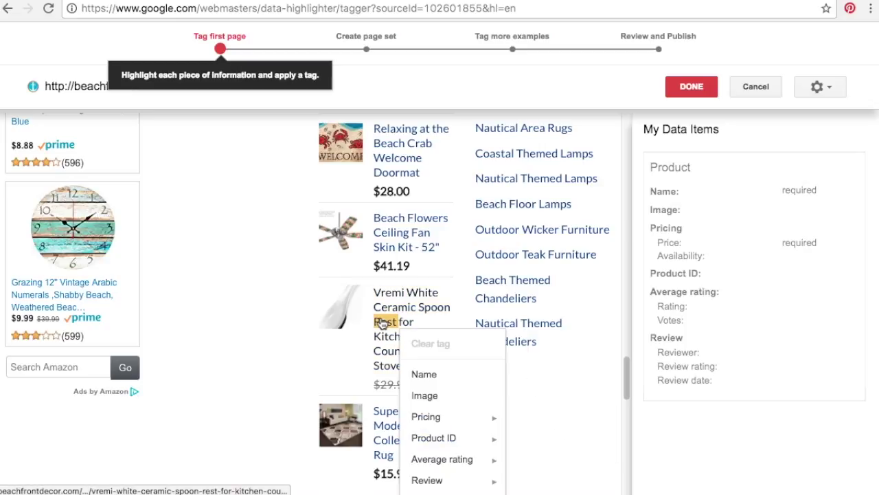
pyautogui.doubleClick(389, 296)
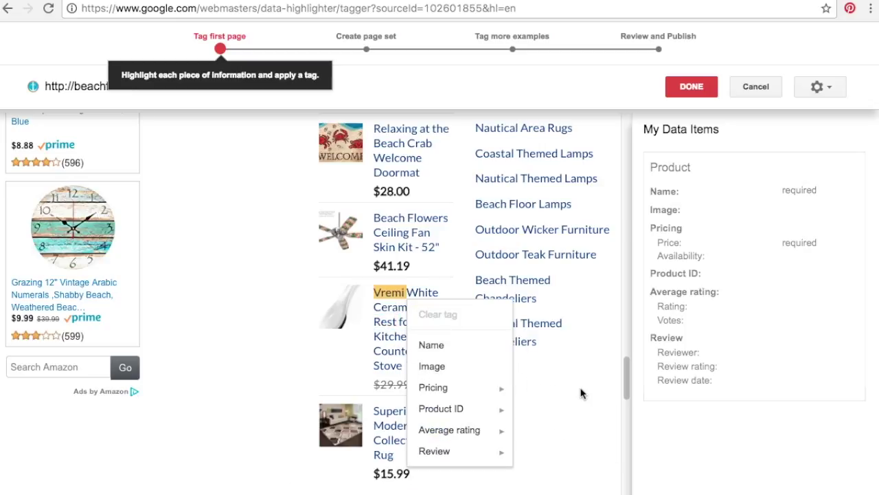
pyautogui.press('Escape')
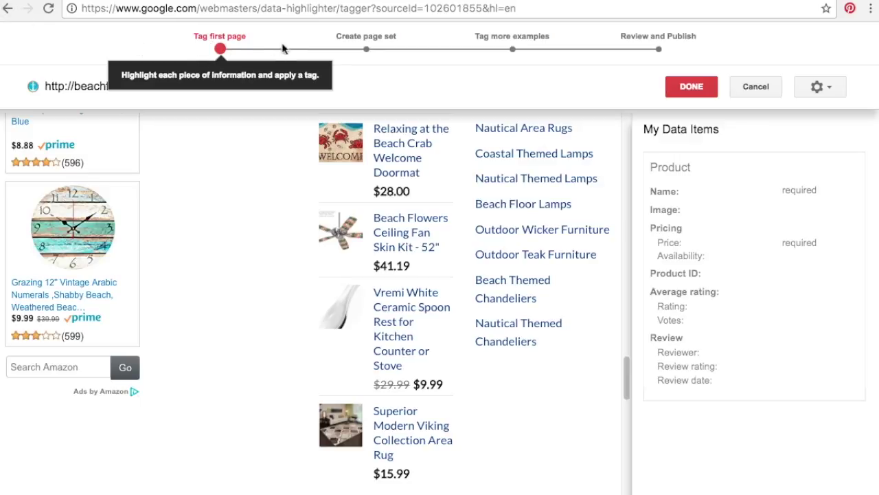
# - Step through the Data Highlighter example search results, including the Cuisinart example
pyautogui.click(691, 89)
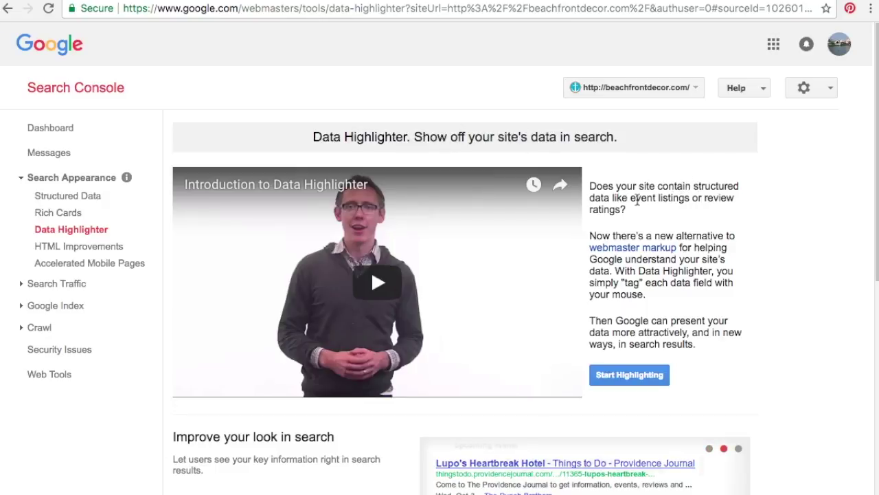
pyautogui.scroll(-2, 780, 253)
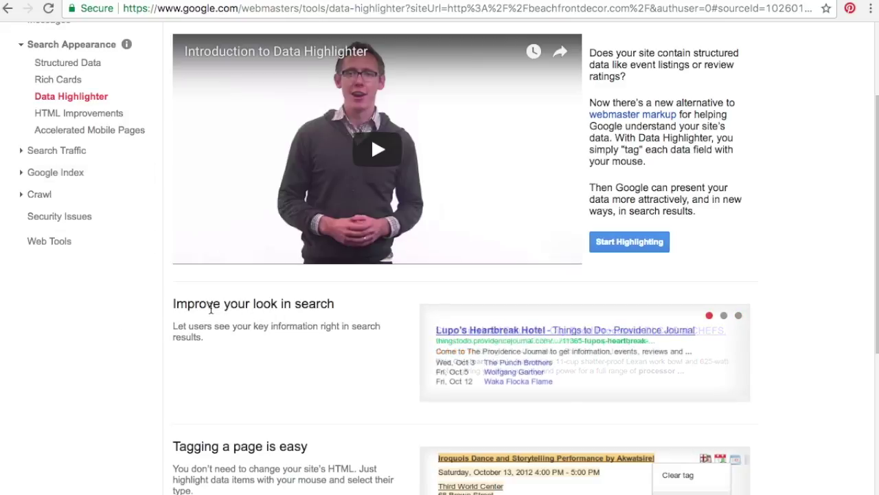
pyautogui.click(724, 315)
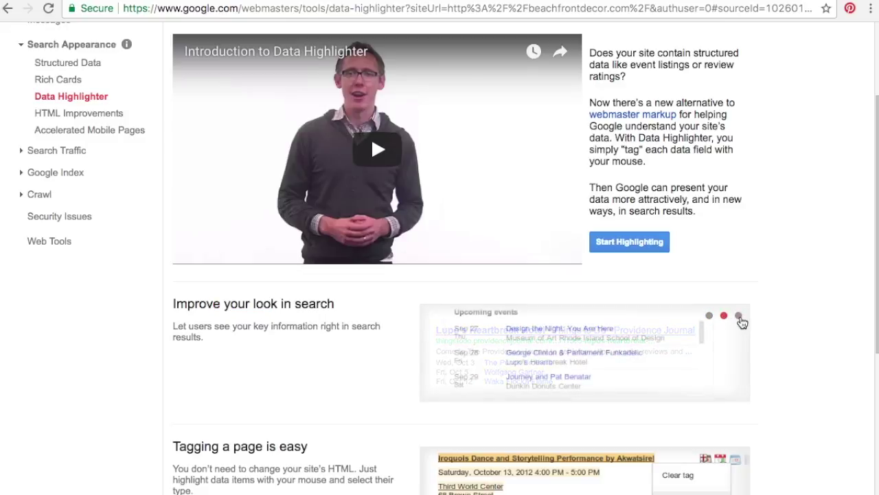
pyautogui.click(739, 315)
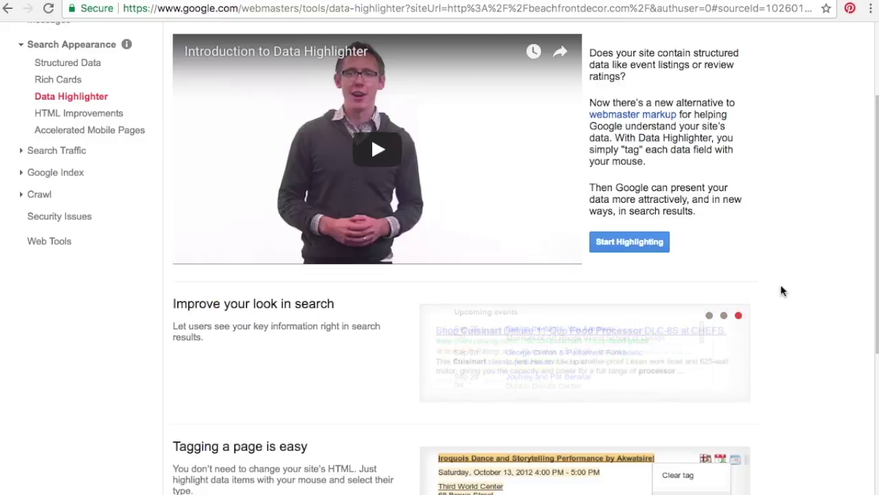
# - Open HTML Improvements: 4 duplicate meta descriptions and 6 duplicate title tags
pyautogui.scroll(-4, 781, 289)
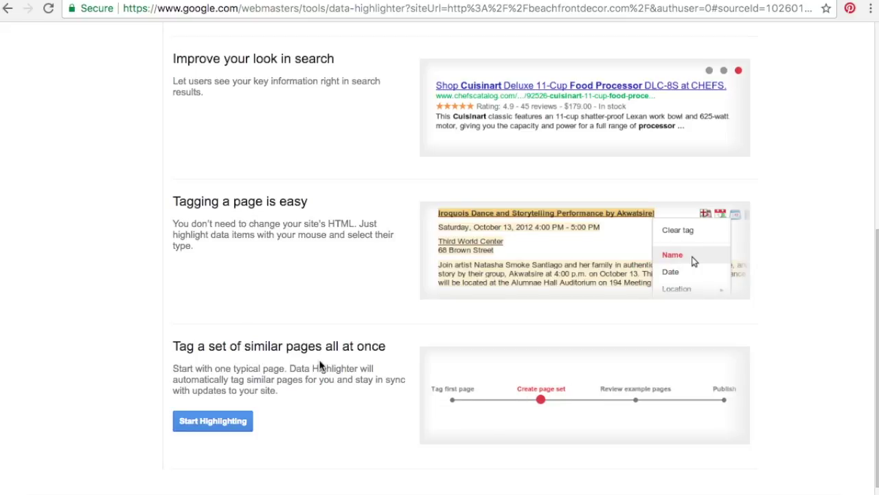
pyautogui.scroll(4, 320, 364)
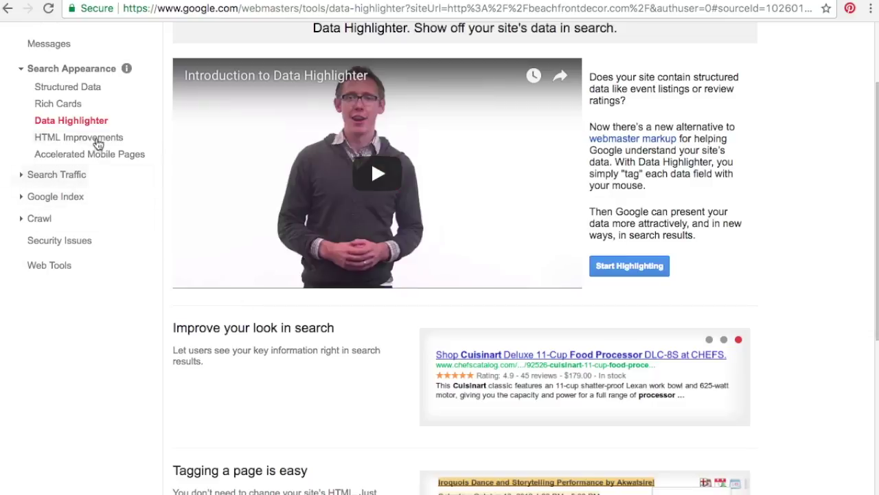
pyautogui.scroll(2, 97, 143)
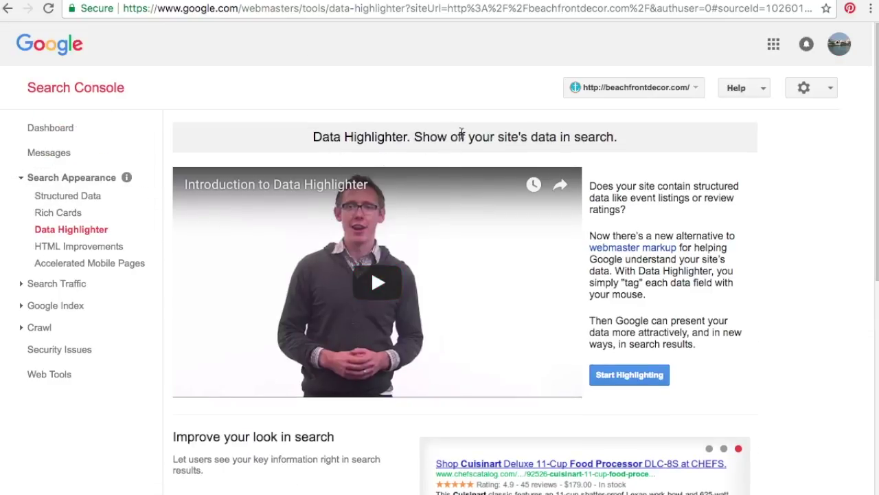
pyautogui.click(112, 247)
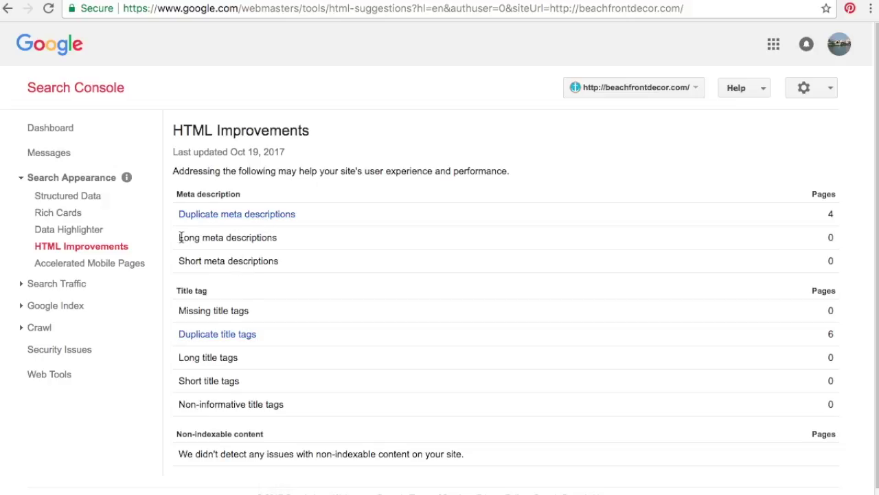
# - Review the HTML Improvements issue rows like Long meta descriptions and Non-informative title tags
pyautogui.moveTo(180, 237); pyautogui.dragTo(278, 238)
pyautogui.moveTo(838, 246); pyautogui.dragTo(846, 261)
pyautogui.click(597, 285)
pyautogui.scroll(-1, 592, 288)
pyautogui.moveTo(184, 396); pyautogui.dragTo(294, 397)
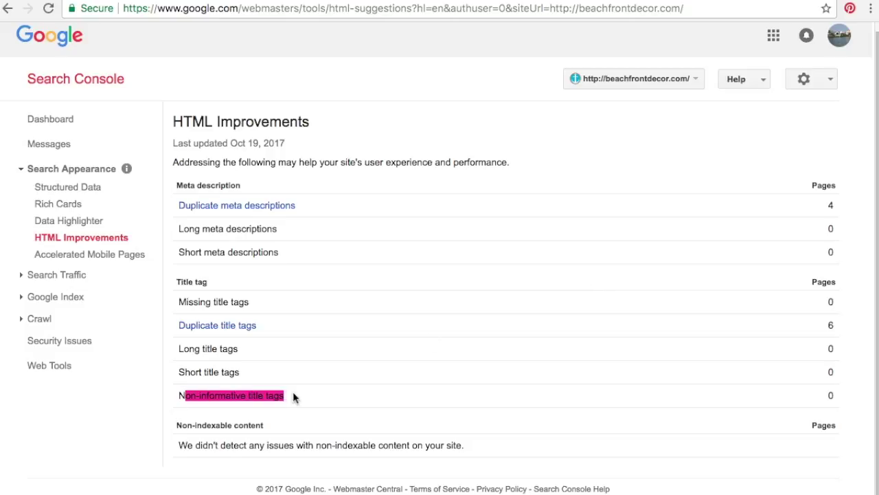
pyautogui.click(421, 420)
pyautogui.moveTo(176, 445); pyautogui.dragTo(465, 450)
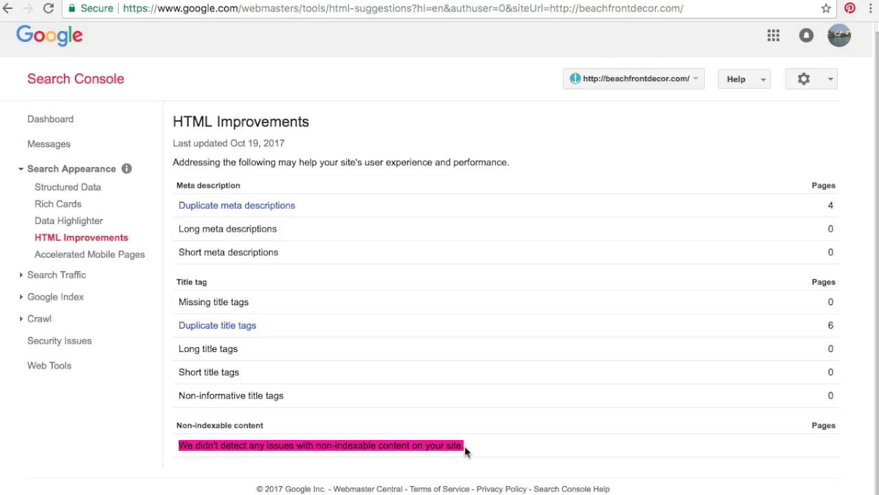
pyautogui.click(674, 335)
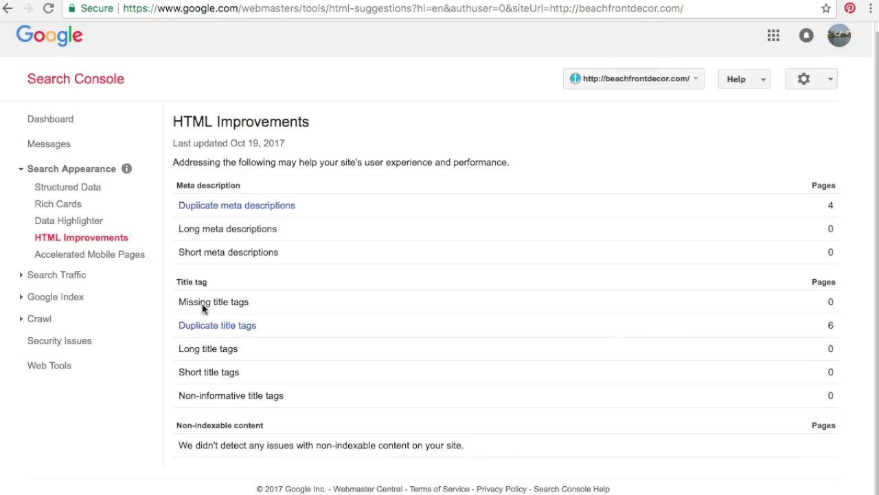
# - Check the first duplicate meta description's pages, then open Accelerated Mobile Pages (101 indexed, 6 critical)
pyautogui.click(255, 206)
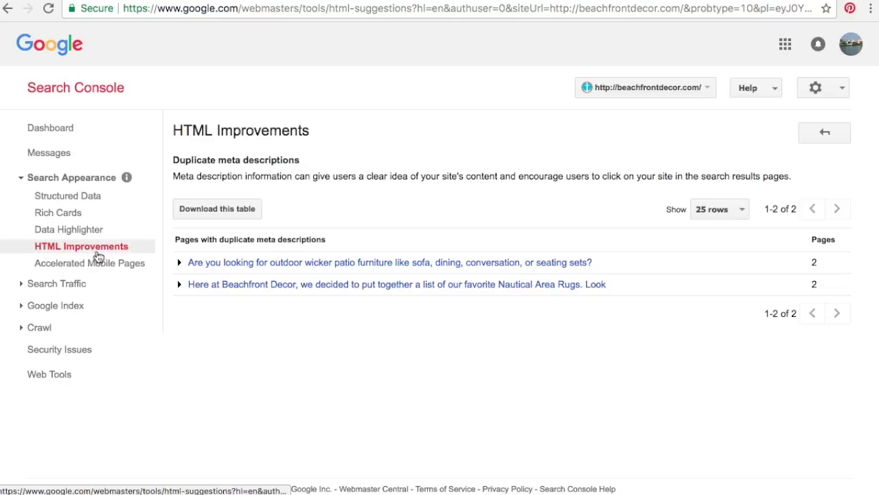
pyautogui.click(239, 265)
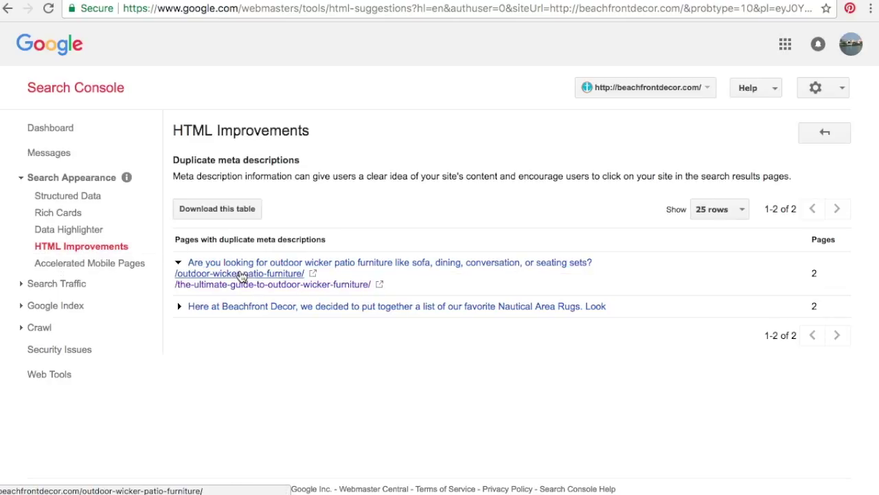
pyautogui.click(237, 265)
pyautogui.click(69, 245)
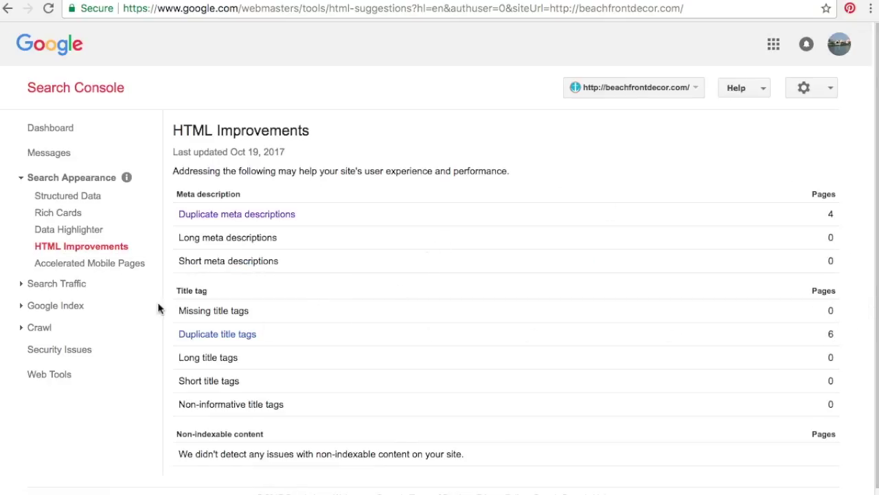
pyautogui.click(118, 265)
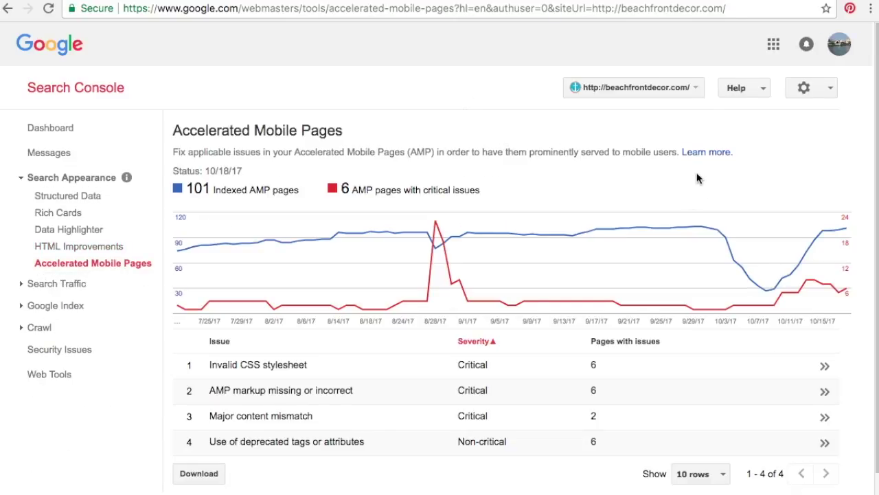
# - Open the Invalid CSS stylesheet critical issue, listing its 6 affected AMP URLs
pyautogui.scroll(-1, 697, 178)
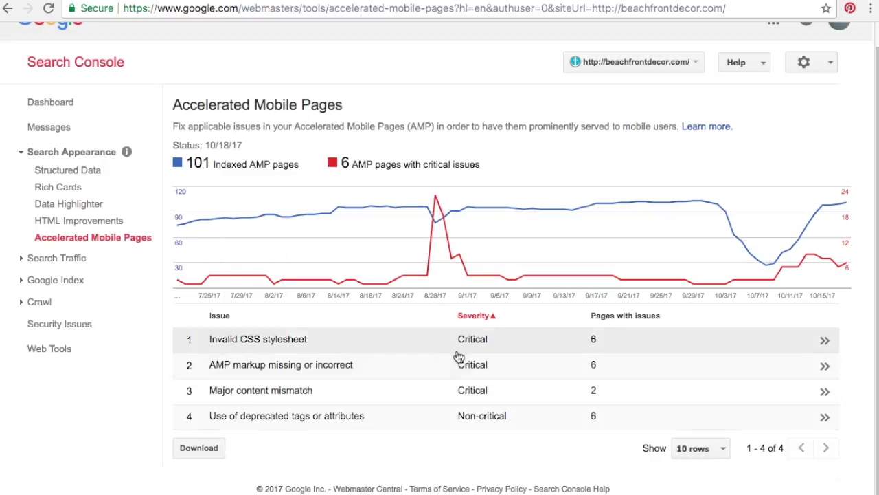
pyautogui.moveTo(437, 199)
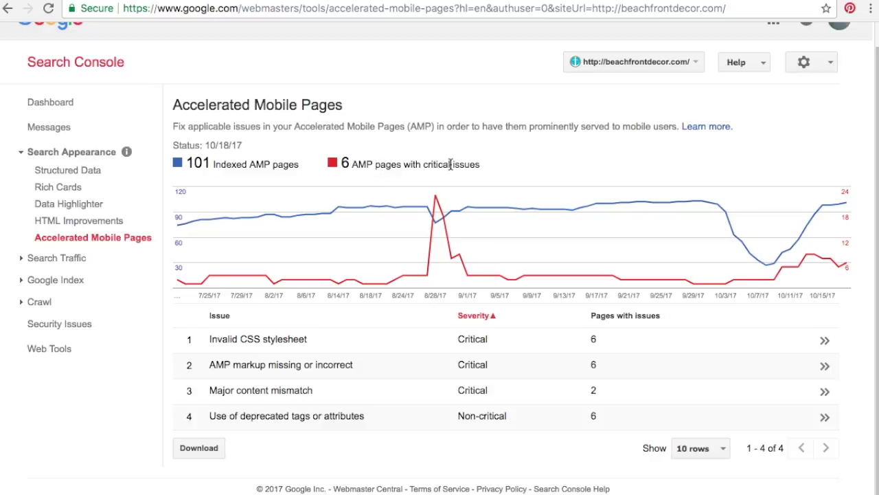
pyautogui.click(302, 339)
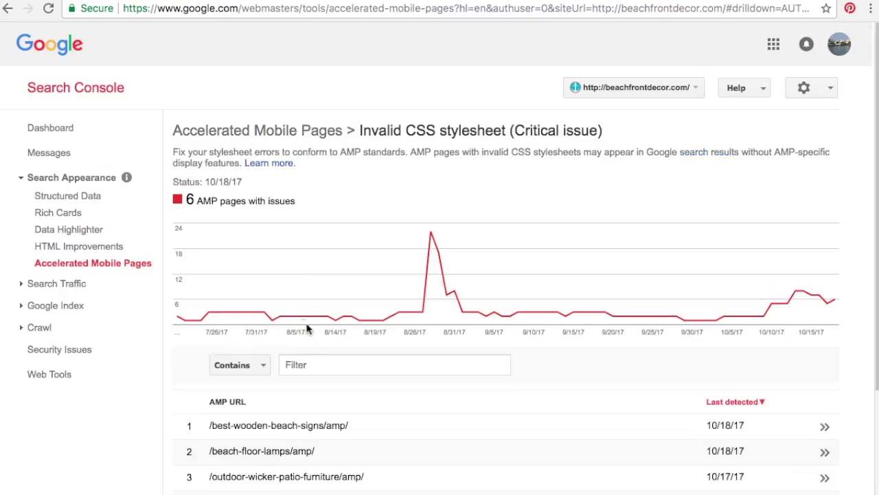
# - Look over the 6 Invalid CSS URLs, go back to the AMP overview, and reopen HTML Improvements
pyautogui.scroll(-2, 405, 412)
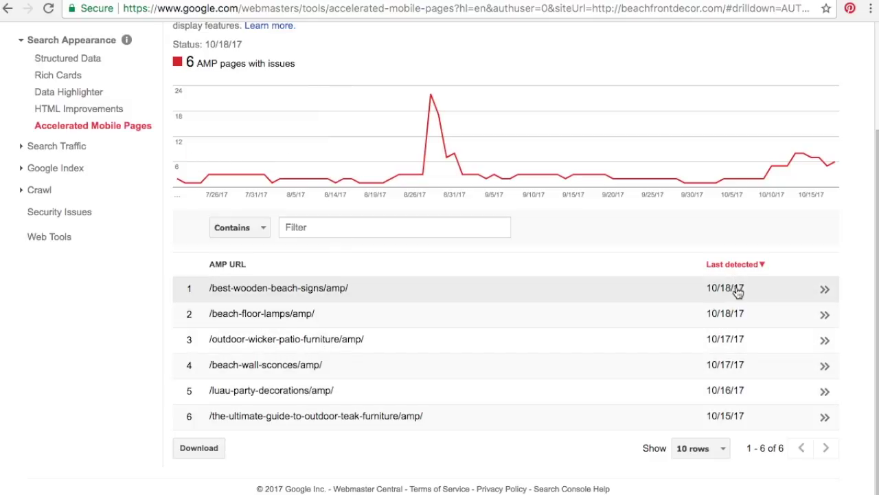
pyautogui.scroll(1, 494, 261)
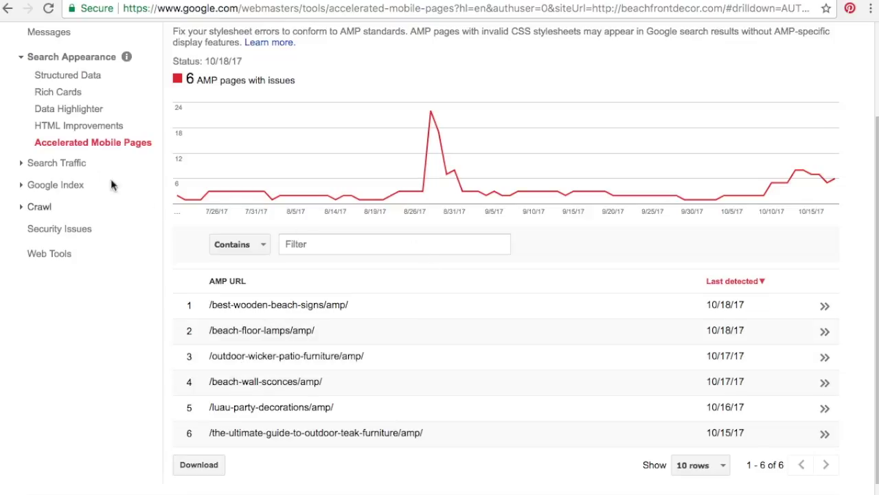
pyautogui.click(101, 149)
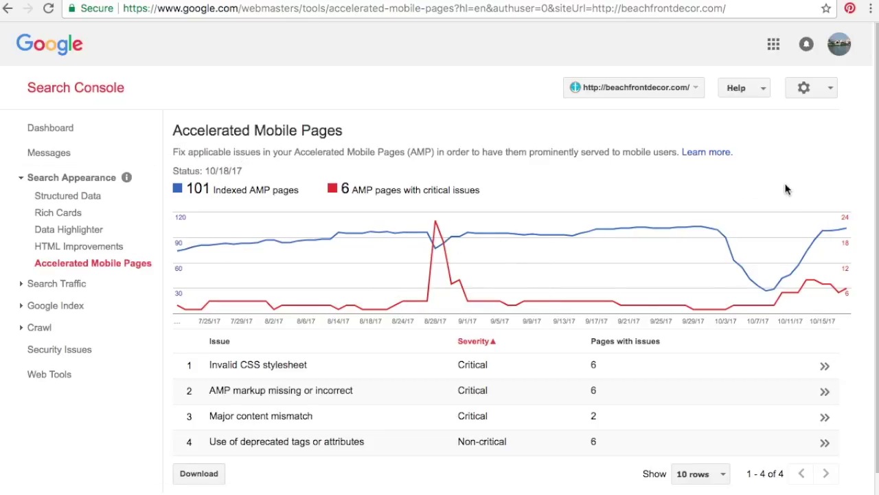
pyautogui.moveTo(836, 239)
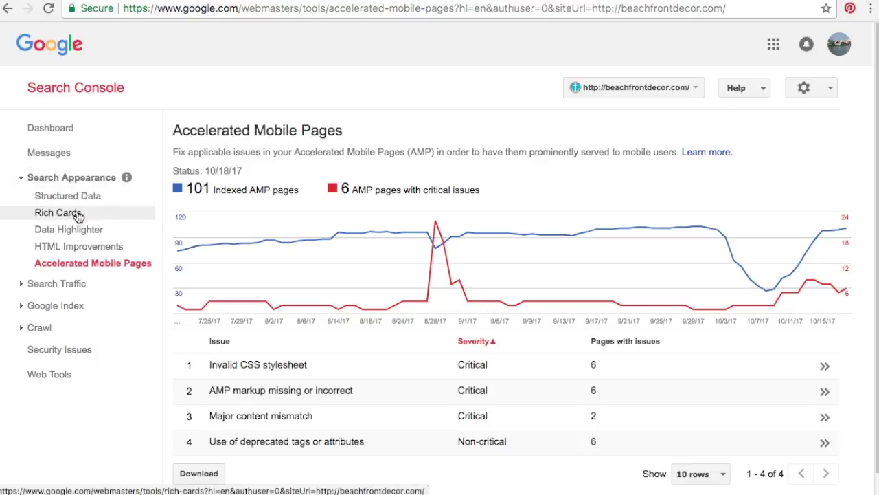
pyautogui.click(79, 248)
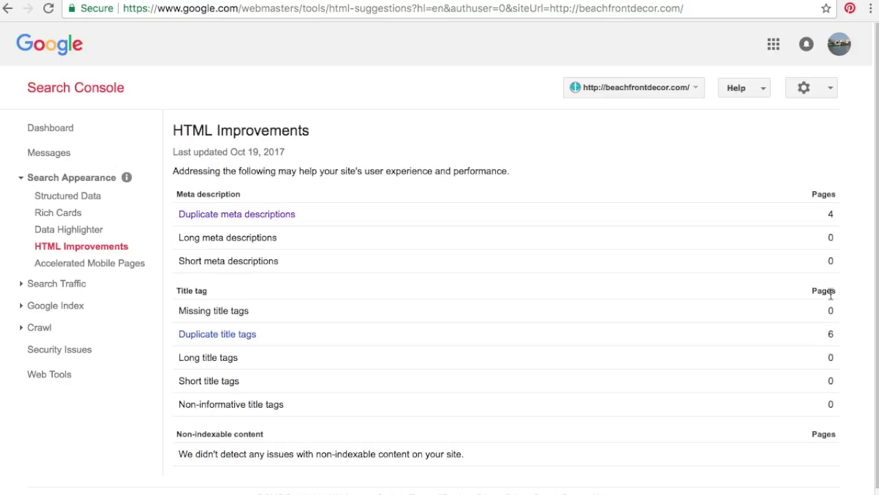
# - Return to the Accelerated Mobile Pages report showing 101 indexed AMP pages, 6 with critical issues
pyautogui.click(65, 265)
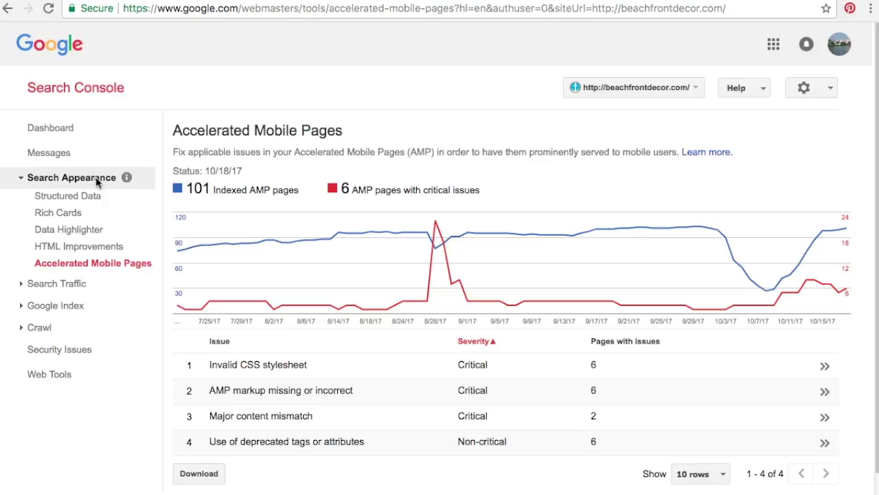
# - Open the Search Analytics report from the Search Traffic section
pyautogui.click(61, 179)
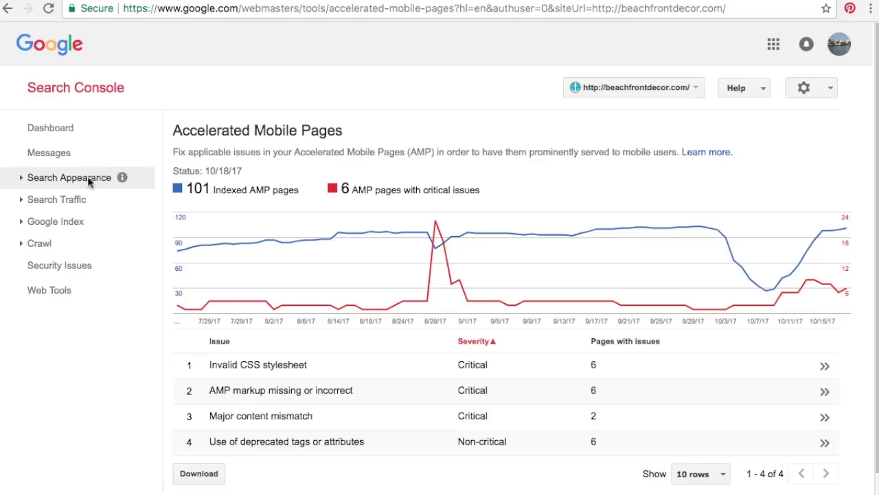
pyautogui.click(48, 199)
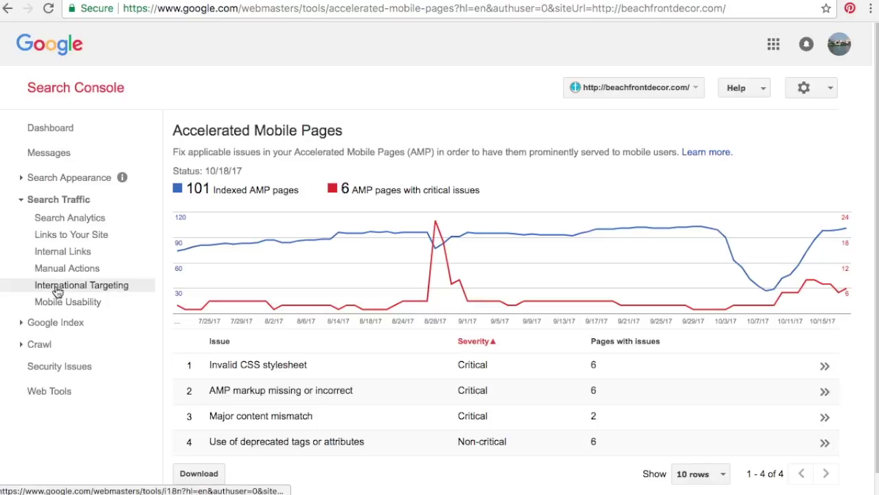
pyautogui.click(70, 221)
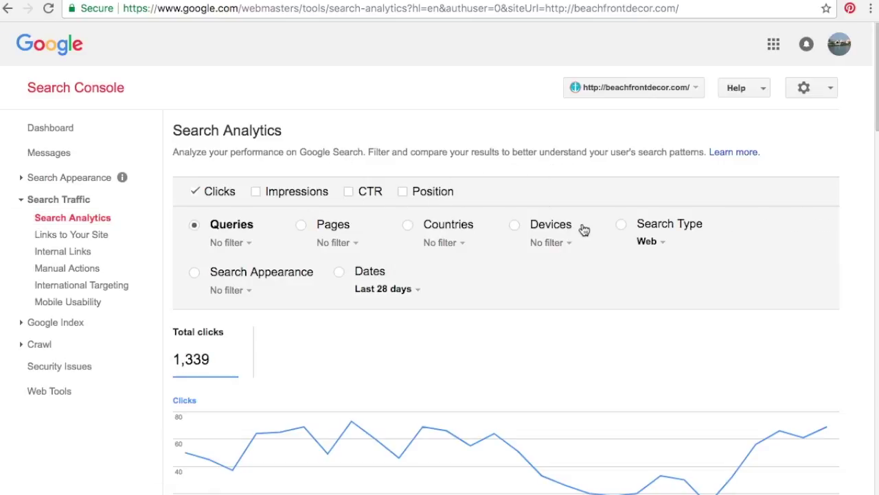
pyautogui.scroll(-3, 596, 278)
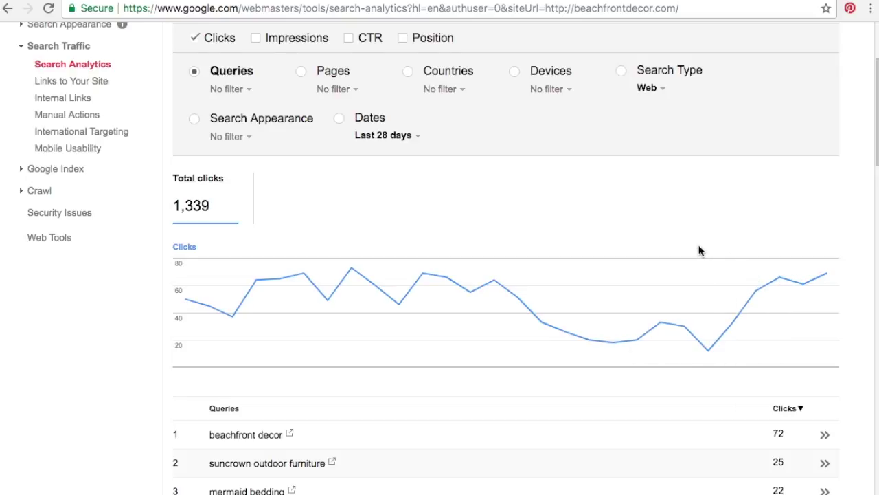
pyautogui.scroll(1, 625, 180)
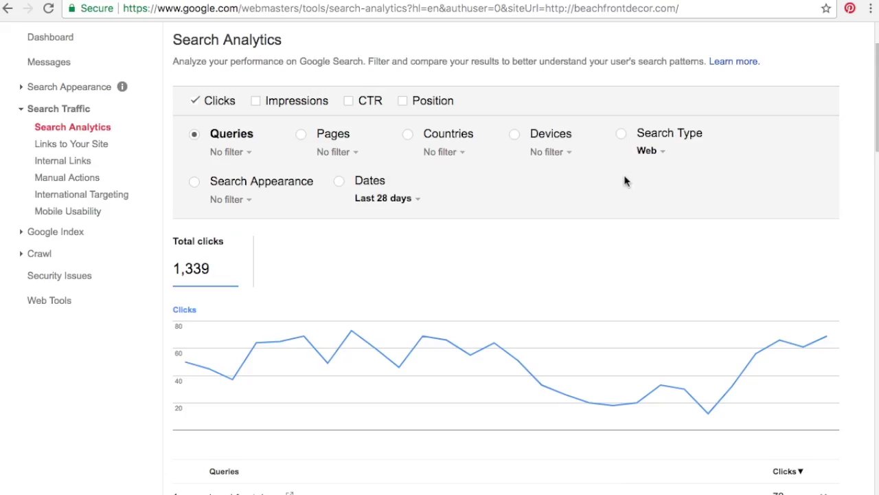
# - Review the date range options, keeping the last 28 days (1,339 total clicks)
pyautogui.click(399, 204)
pyautogui.moveTo(406, 245)
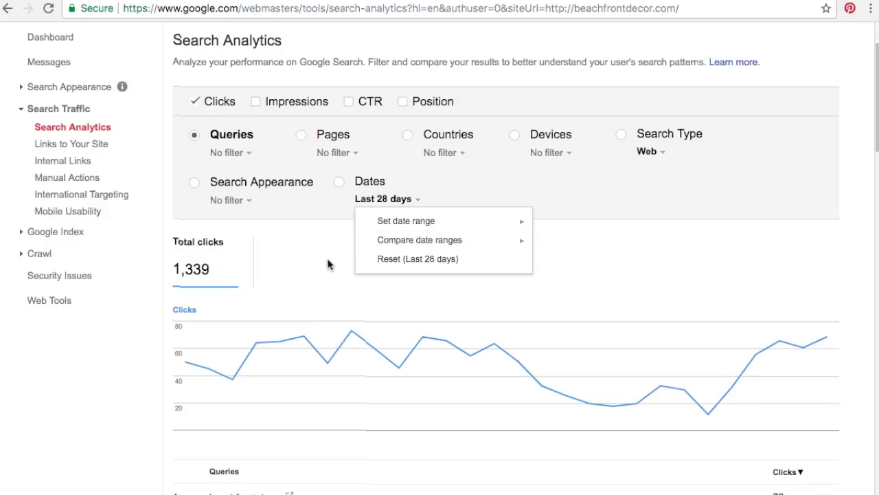
pyautogui.click(392, 207)
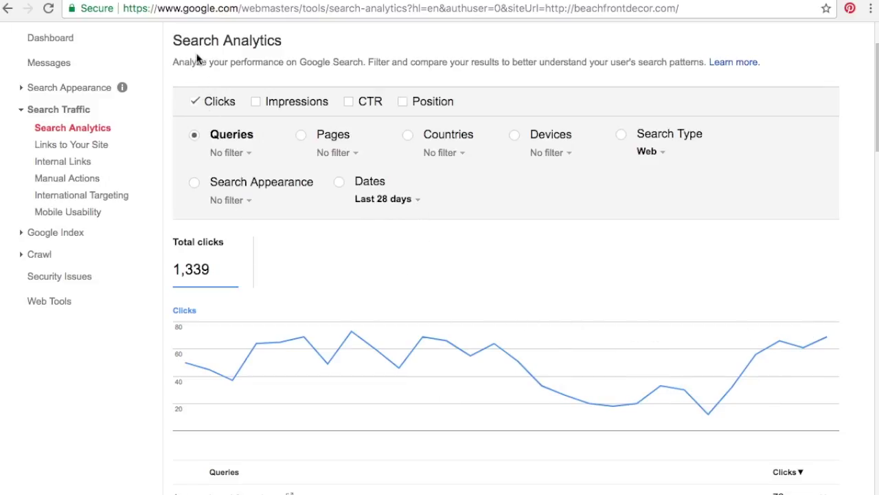
pyautogui.scroll(-3, 438, 275)
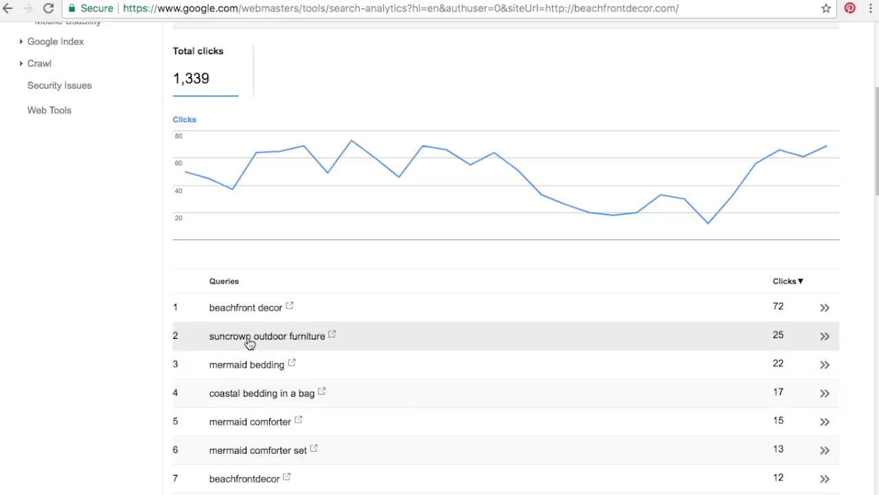
pyautogui.scroll(4, 474, 244)
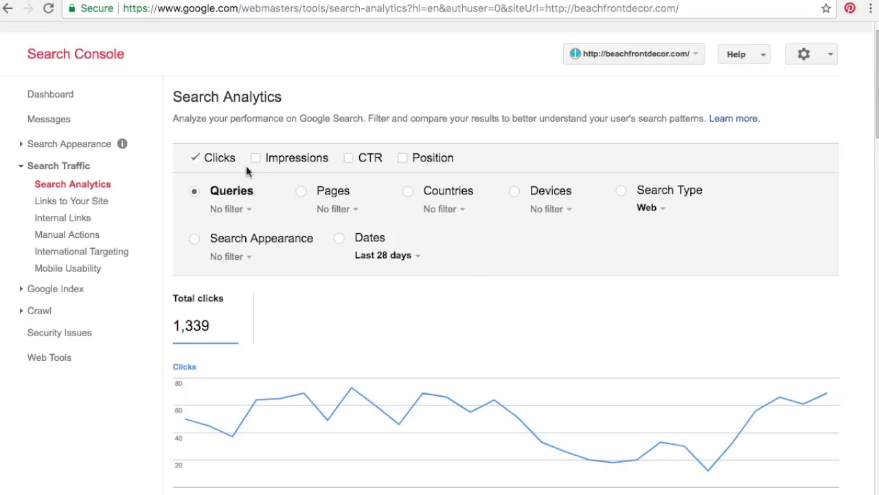
# - Add Impressions and sort queries by impressions, with mermaid bedding leading at 520
pyautogui.click(256, 159)
pyautogui.scroll(-4, 581, 281)
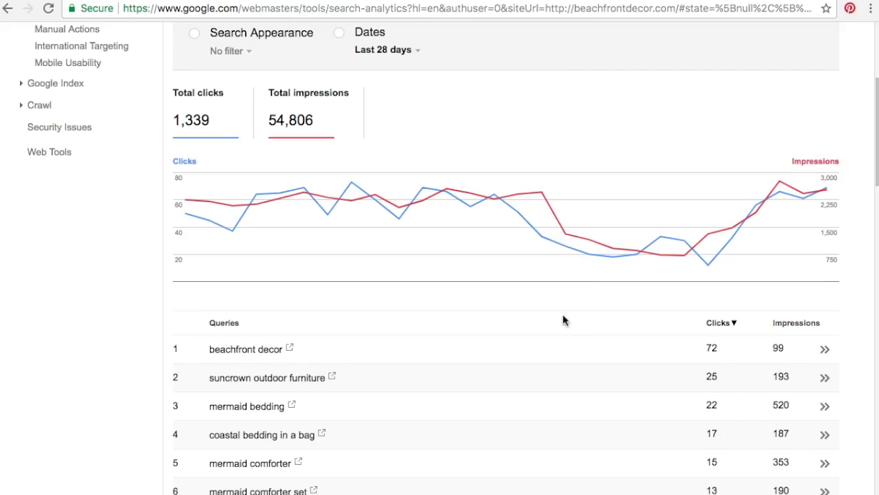
pyautogui.scroll(-1, 550, 390)
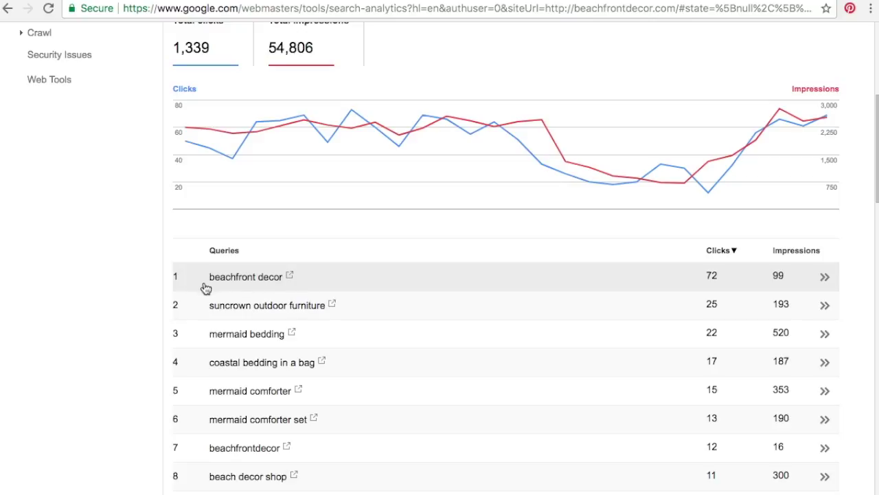
pyautogui.click(807, 252)
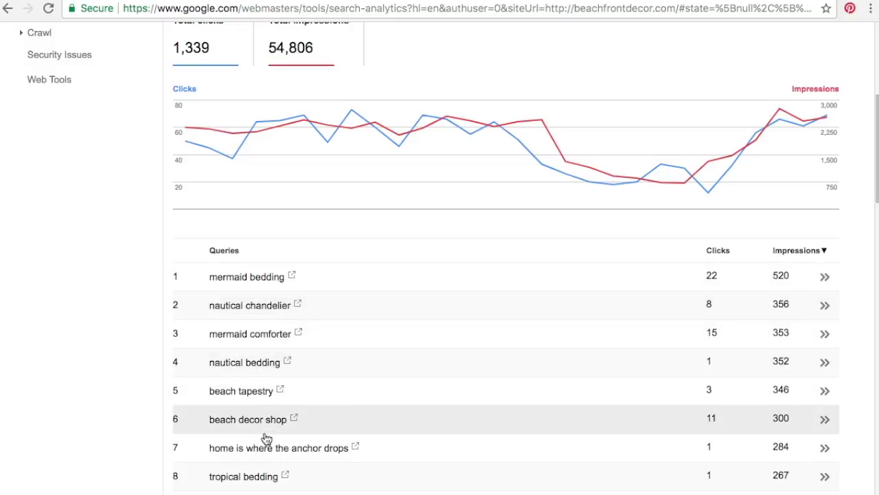
pyautogui.scroll(-5, 481, 295)
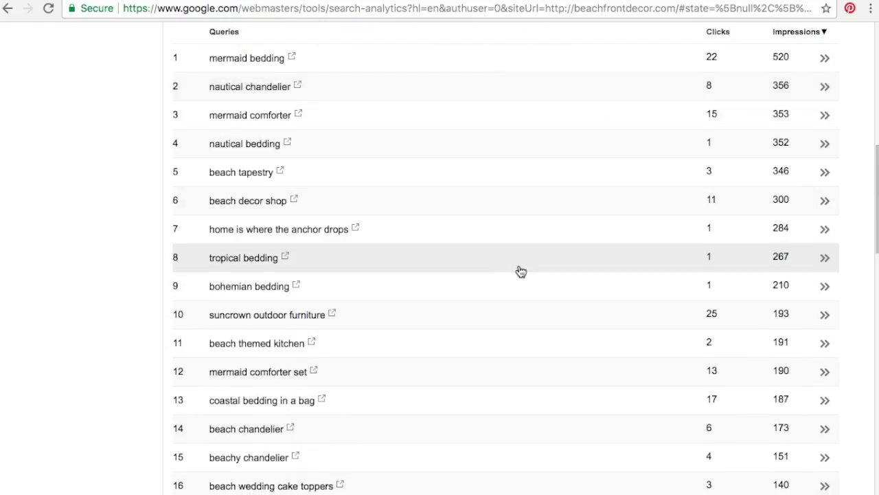
pyautogui.scroll(4, 520, 272)
pyautogui.scroll(4, 519, 273)
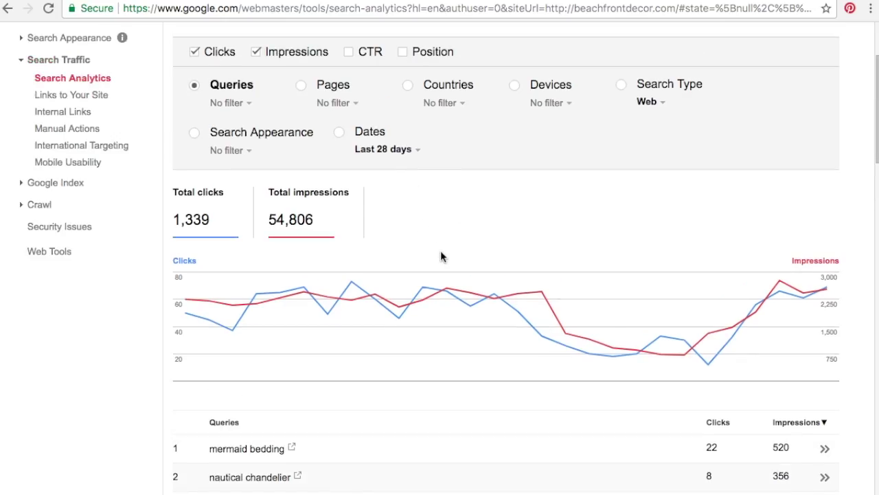
# - Group results by page and sort by impressions, home page leading at 1,900
pyautogui.click(301, 85)
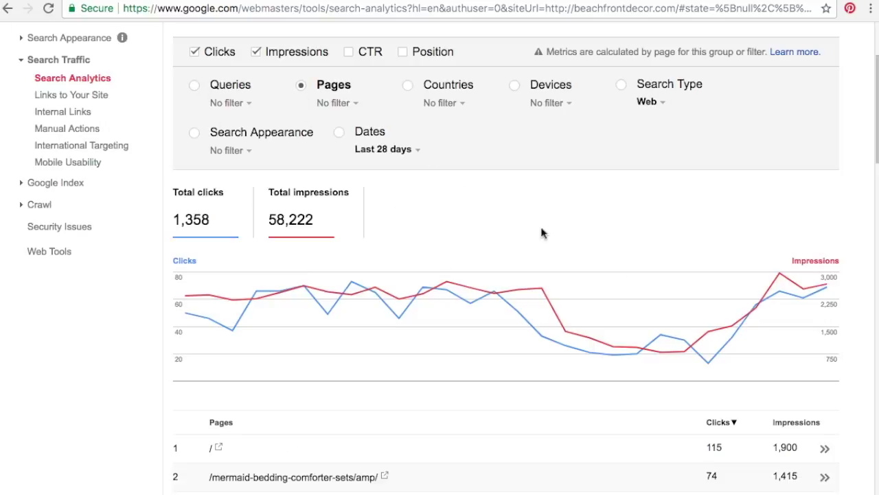
pyautogui.scroll(-3, 601, 225)
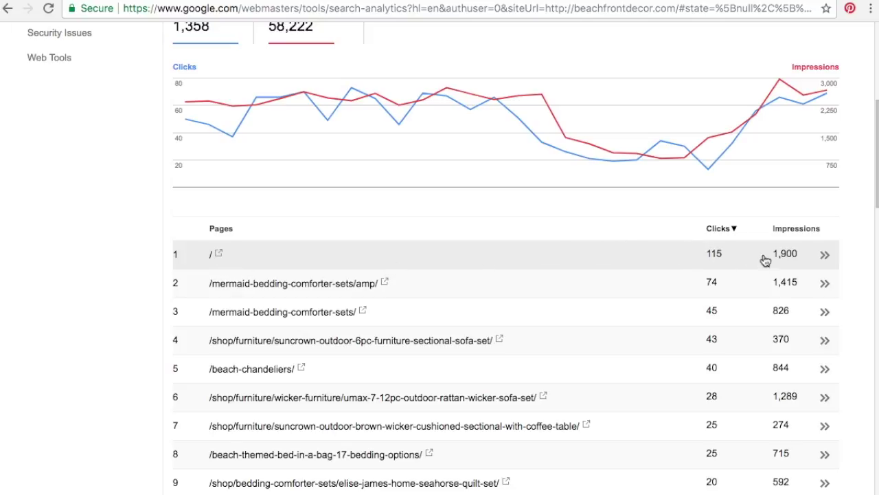
pyautogui.click(790, 228)
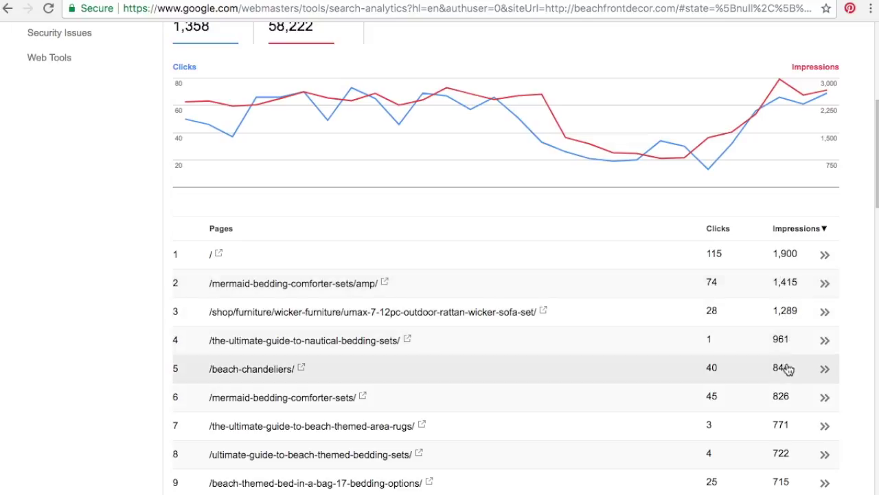
pyautogui.scroll(-3, 686, 371)
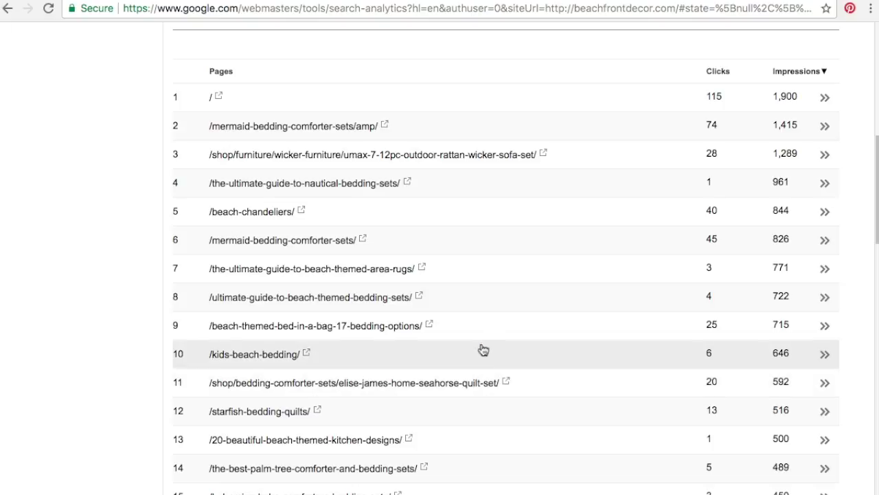
pyautogui.scroll(-3, 364, 134)
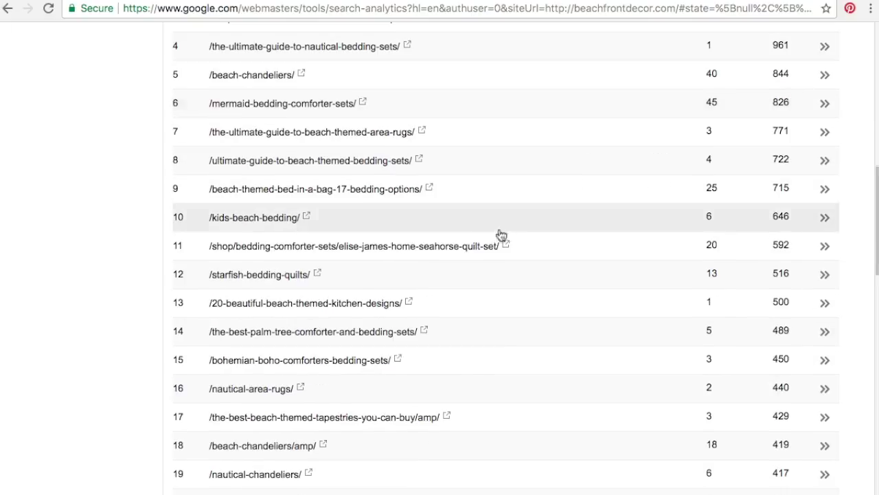
pyautogui.scroll(-1, 445, 329)
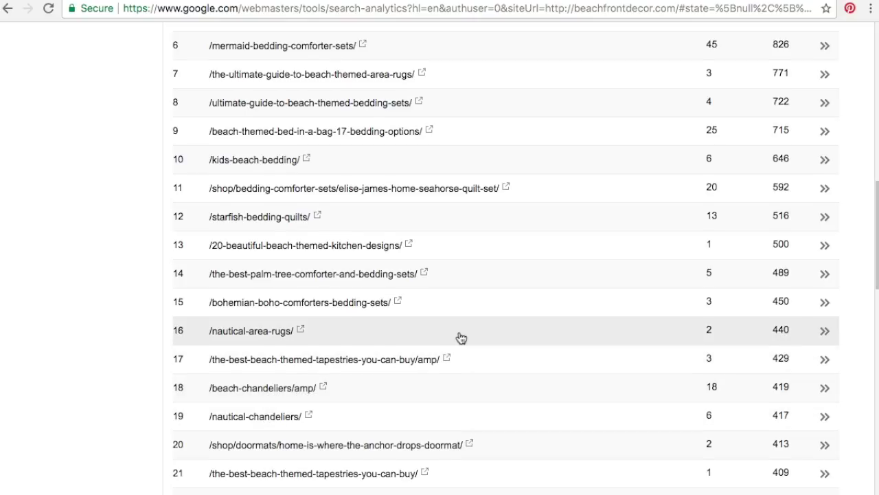
pyautogui.scroll(2, 461, 337)
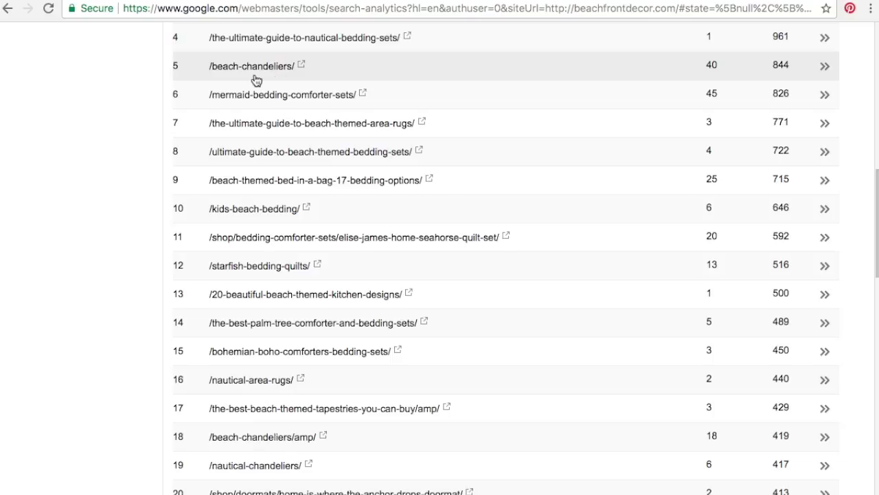
pyautogui.scroll(-1, 479, 173)
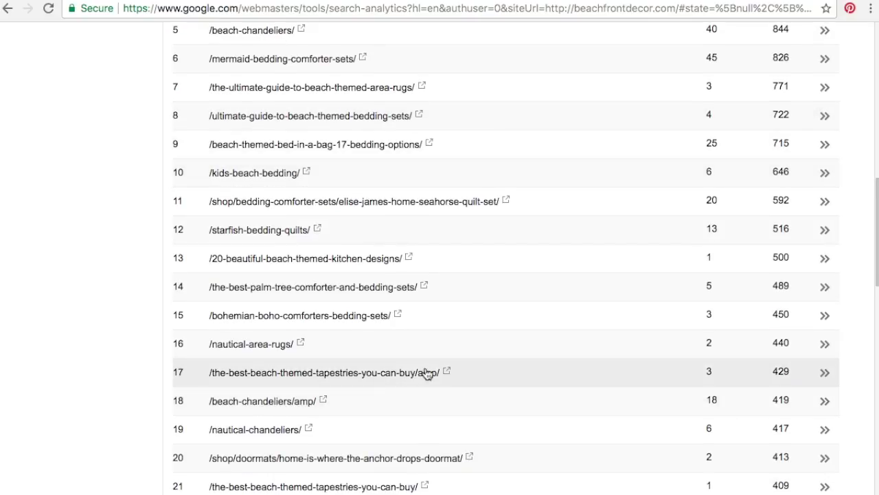
pyautogui.scroll(1, 587, 234)
pyautogui.scroll(7, 589, 227)
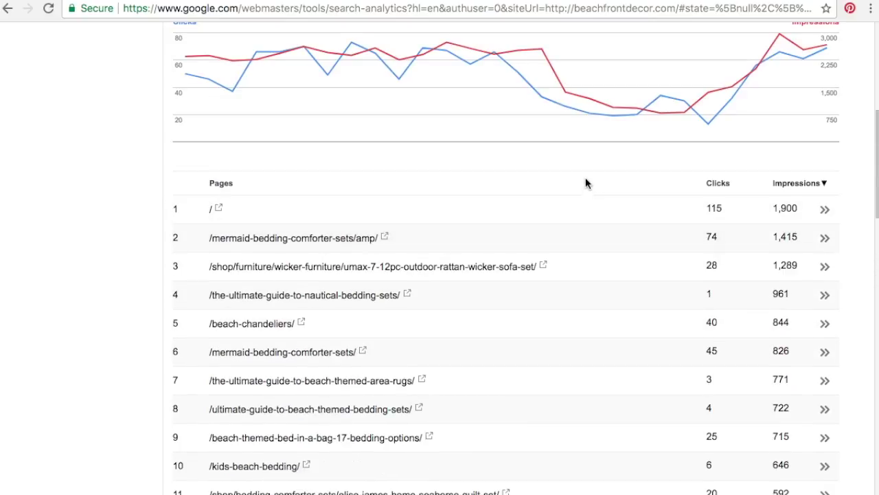
pyautogui.scroll(6, 585, 182)
pyautogui.scroll(1, 592, 218)
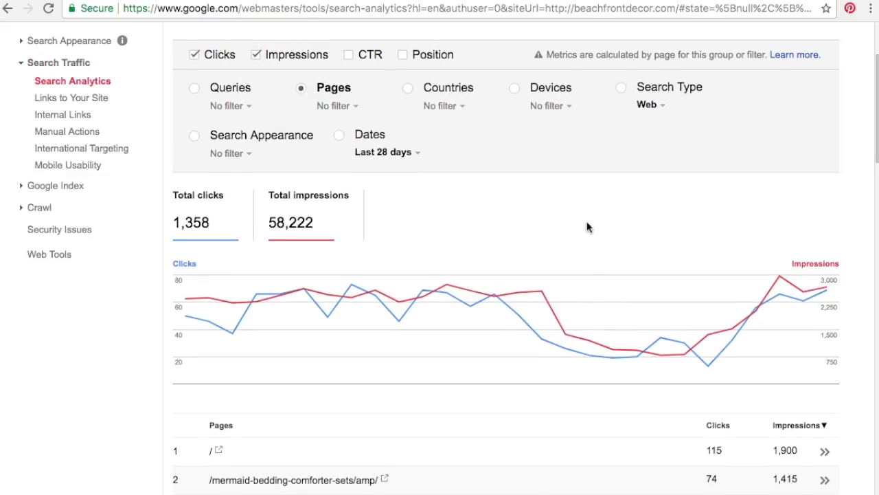
# - Group results by country and sort by impressions, United States leading at 38,973
pyautogui.click(407, 88)
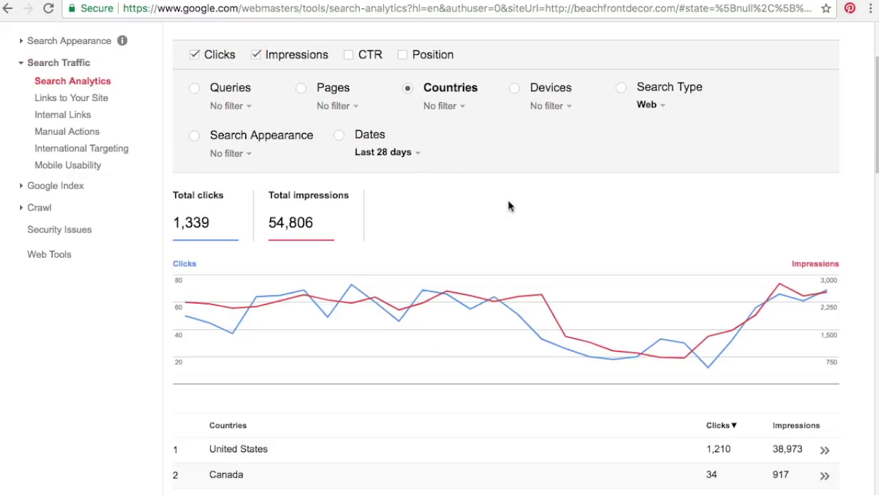
pyautogui.scroll(-5, 557, 250)
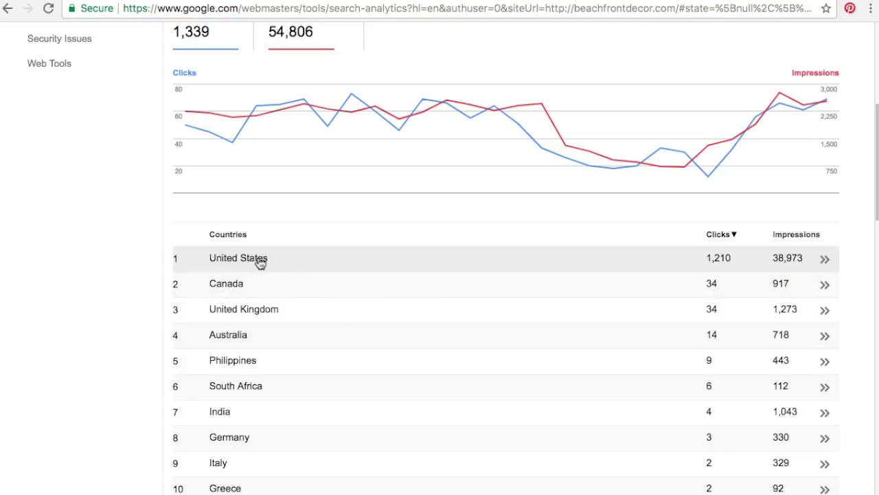
pyautogui.click(796, 235)
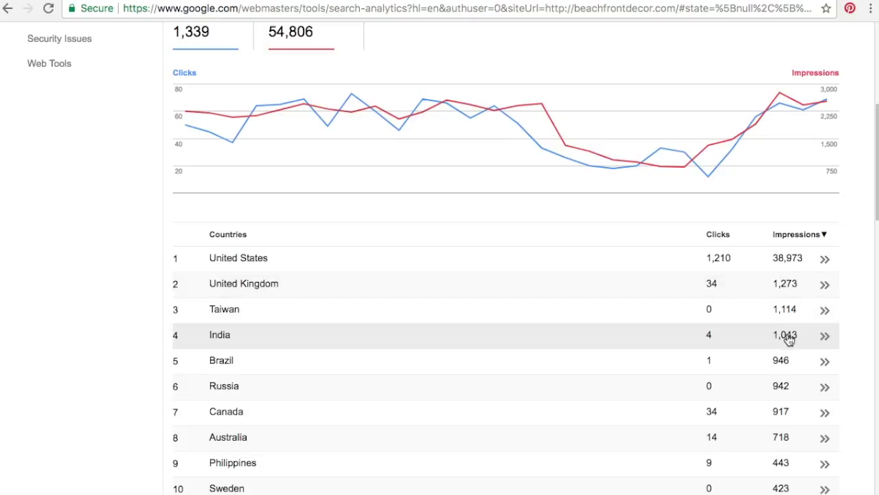
pyautogui.moveTo(511, 182)
pyautogui.scroll(5, 511, 182)
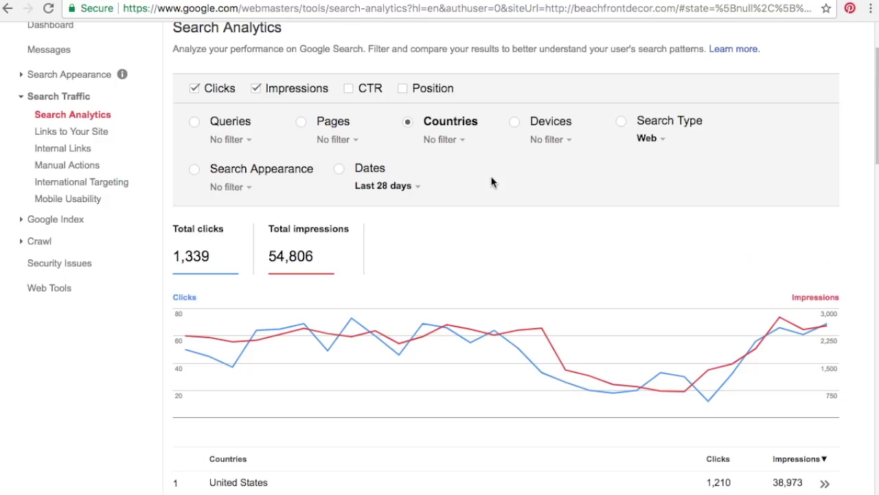
pyautogui.scroll(-4, 499, 173)
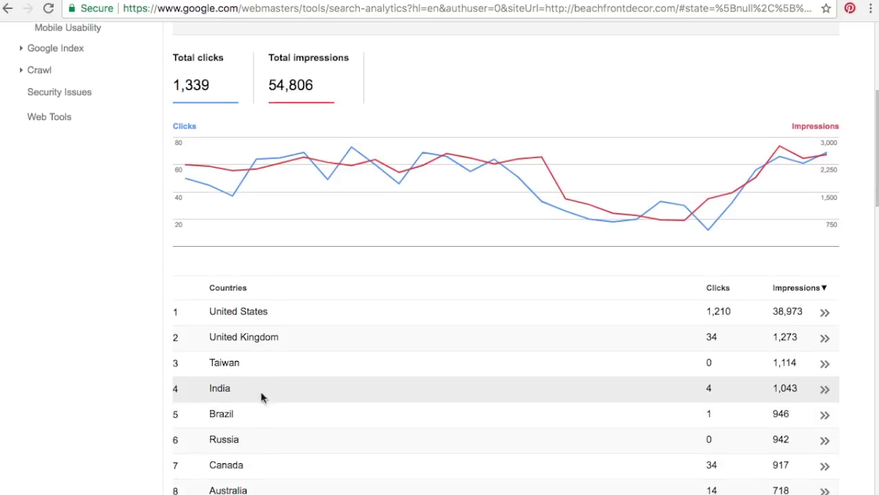
pyautogui.scroll(-1, 261, 397)
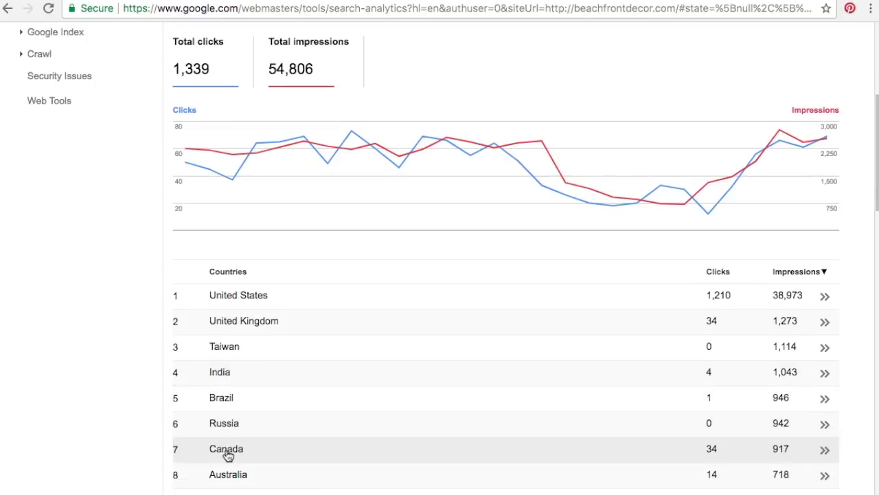
pyautogui.scroll(5, 517, 264)
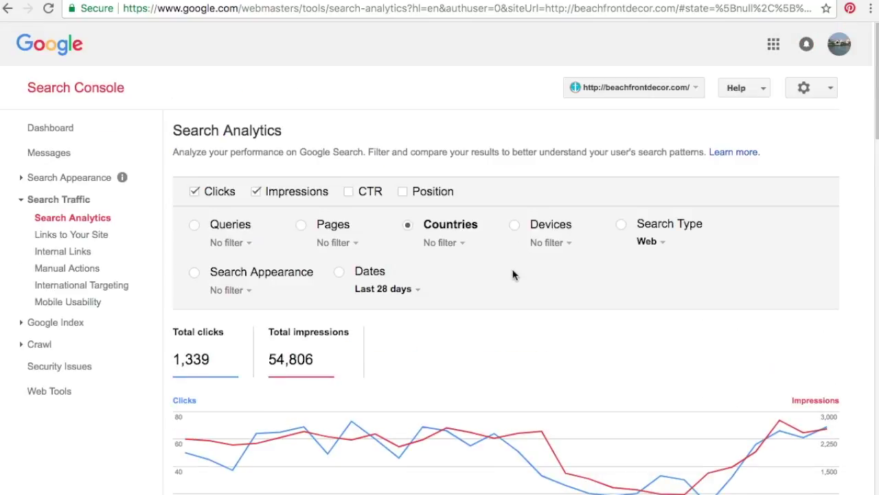
# - Group results by device and add the CTR and Position metrics to the report
pyautogui.click(514, 225)
pyautogui.scroll(-3, 570, 306)
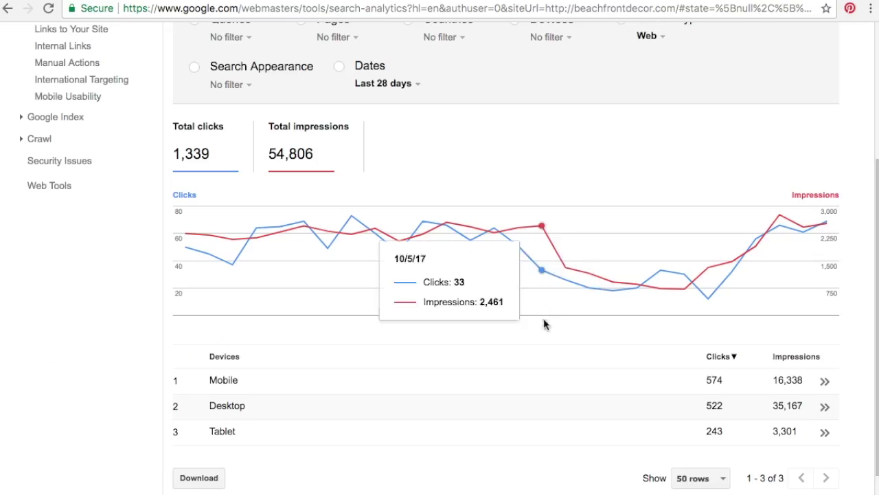
pyautogui.scroll(2, 301, 330)
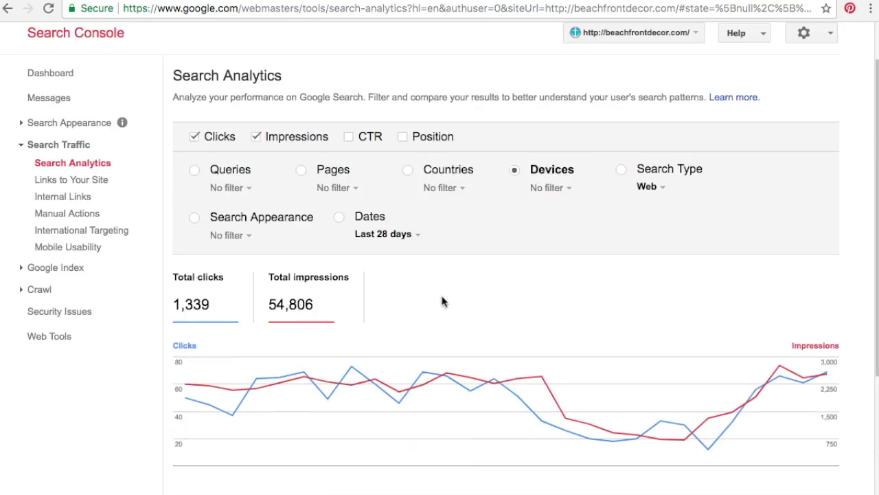
pyautogui.click(350, 136)
pyautogui.click(403, 137)
pyautogui.scroll(-3, 586, 272)
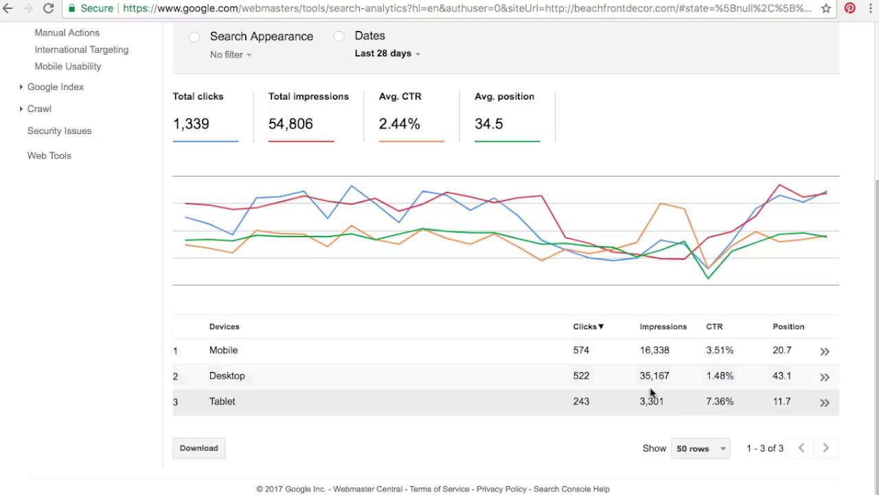
pyautogui.scroll(2, 486, 301)
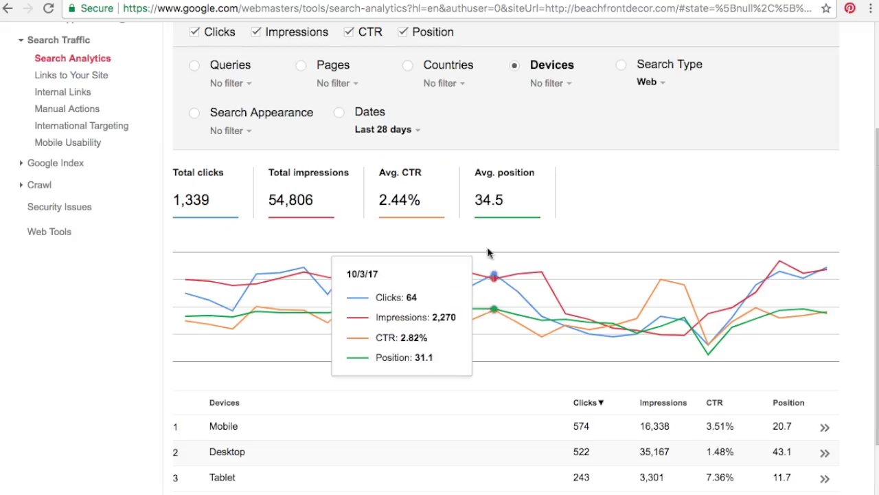
pyautogui.scroll(1, 481, 233)
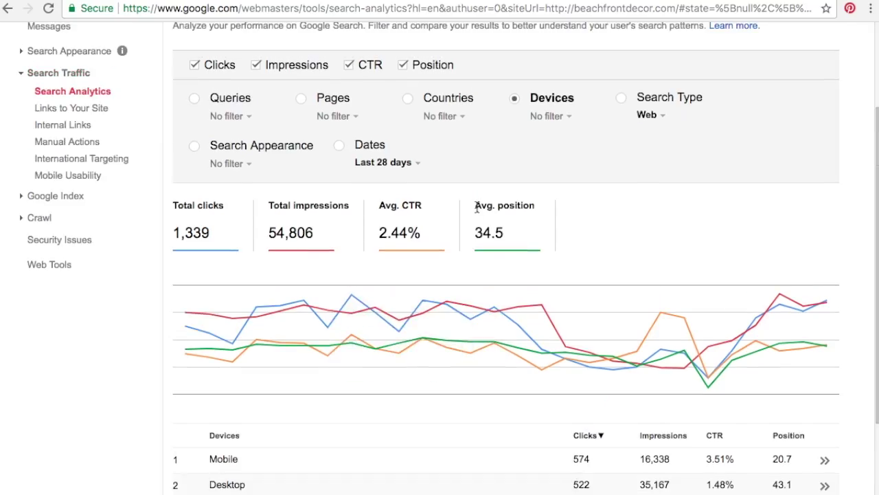
# - Group the Search Analytics results by search type
pyautogui.click(647, 115)
pyautogui.click(622, 98)
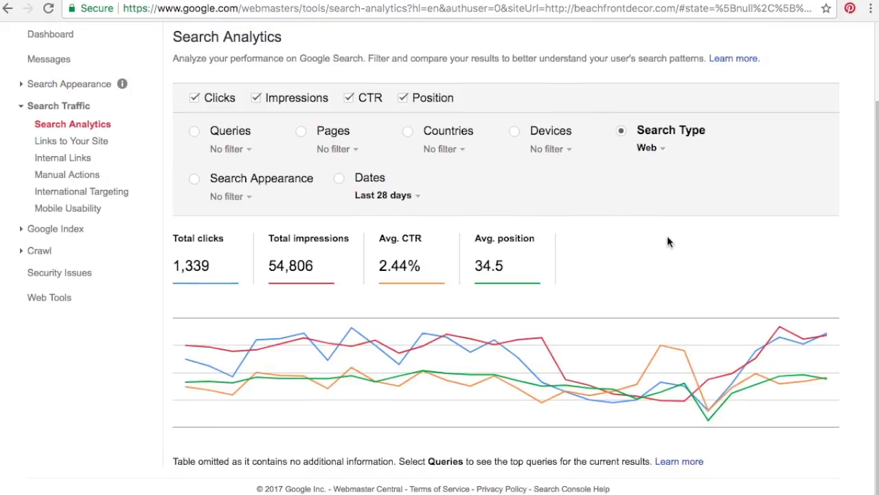
pyautogui.moveTo(219, 463); pyautogui.dragTo(356, 460)
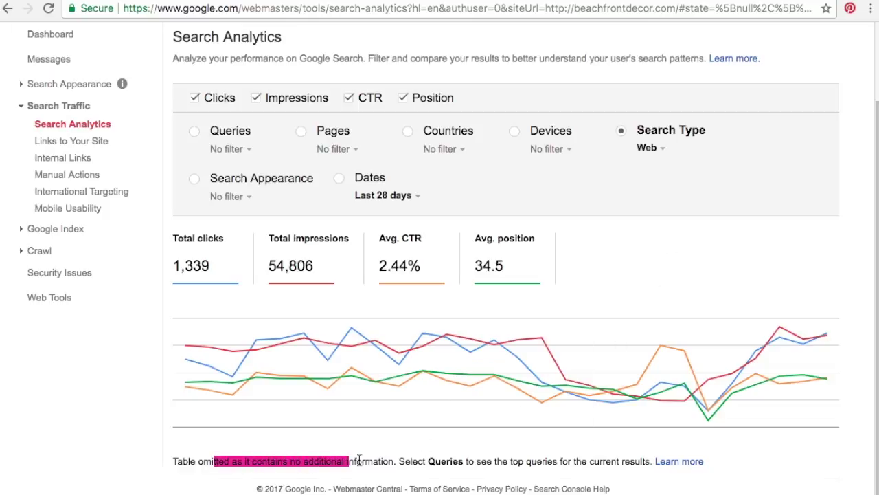
pyautogui.click(406, 458)
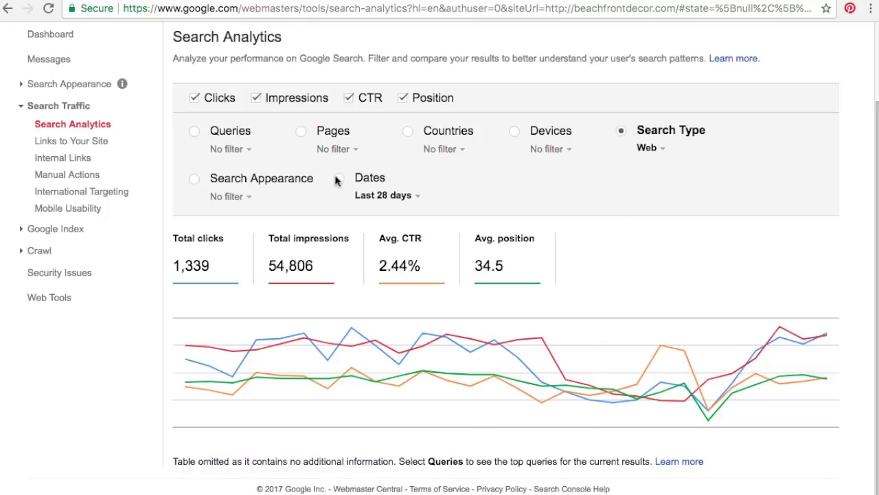
# - Filter the results to Image searches and check the image impressions total
pyautogui.click(654, 150)
pyautogui.moveTo(661, 169)
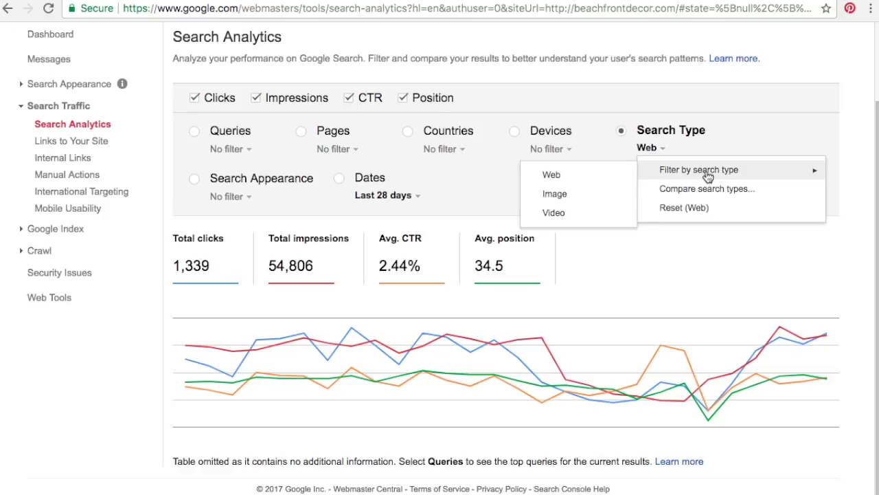
pyautogui.click(614, 198)
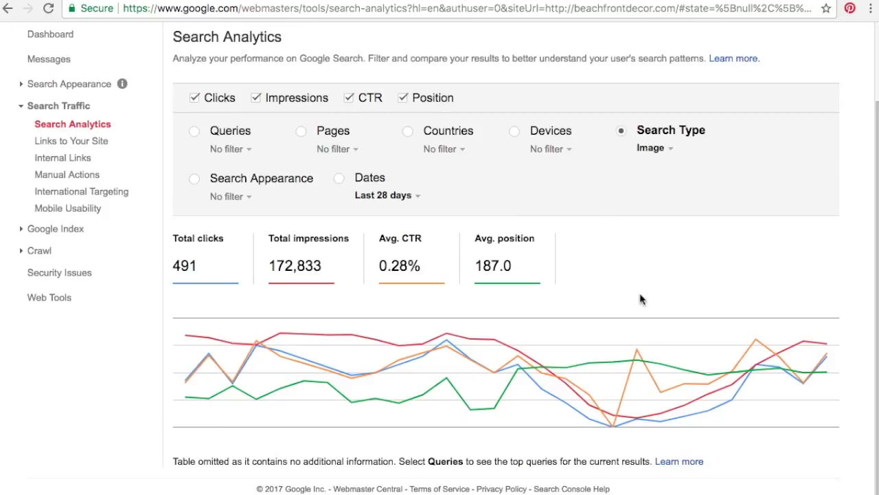
pyautogui.moveTo(290, 264); pyautogui.dragTo(319, 267)
pyautogui.click(349, 268)
# - Reset search type to Web and sort queries by impressions, mermaid bedding first at 520
pyautogui.click(649, 149)
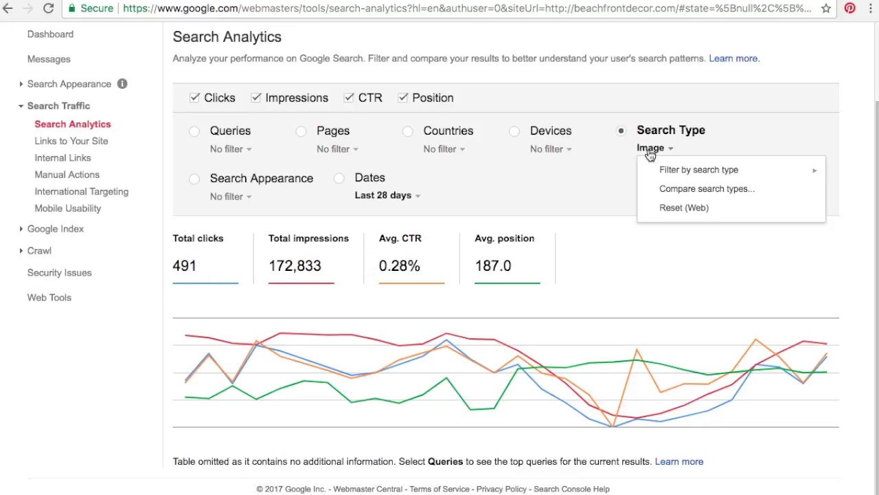
pyautogui.click(674, 207)
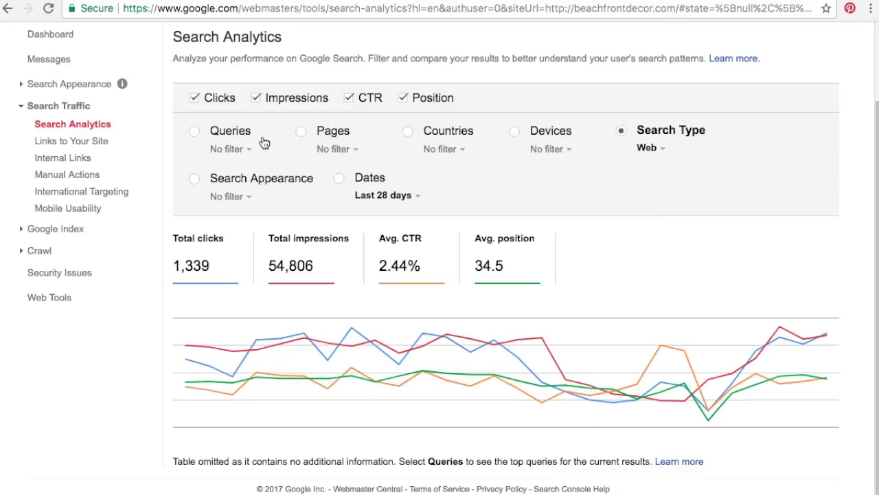
pyautogui.click(192, 131)
pyautogui.scroll(-4, 609, 182)
pyautogui.scroll(-1, 609, 182)
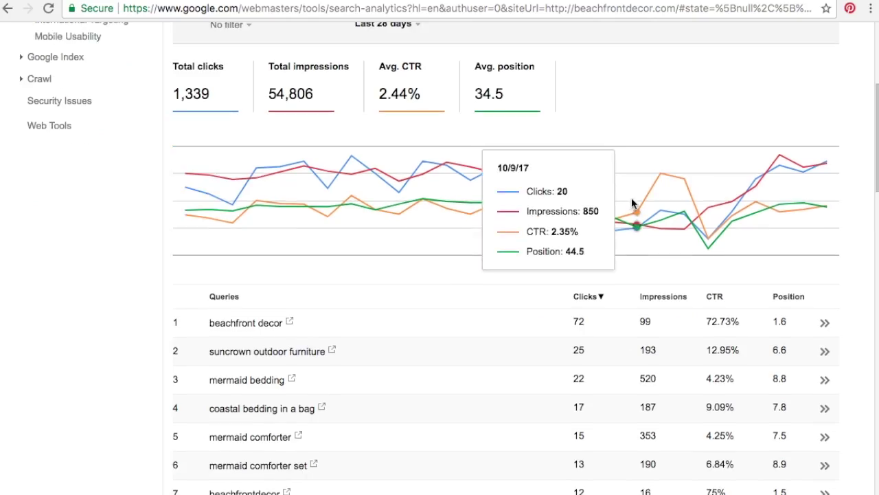
pyautogui.click(659, 296)
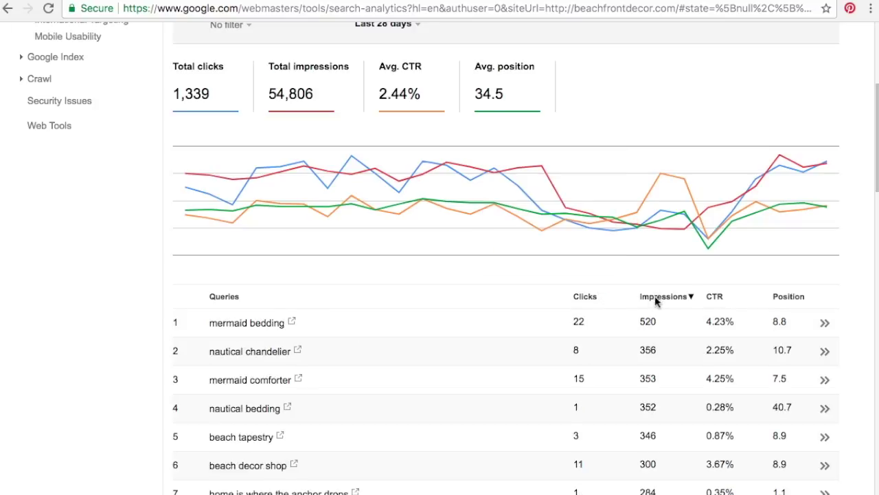
pyautogui.scroll(-1, 481, 288)
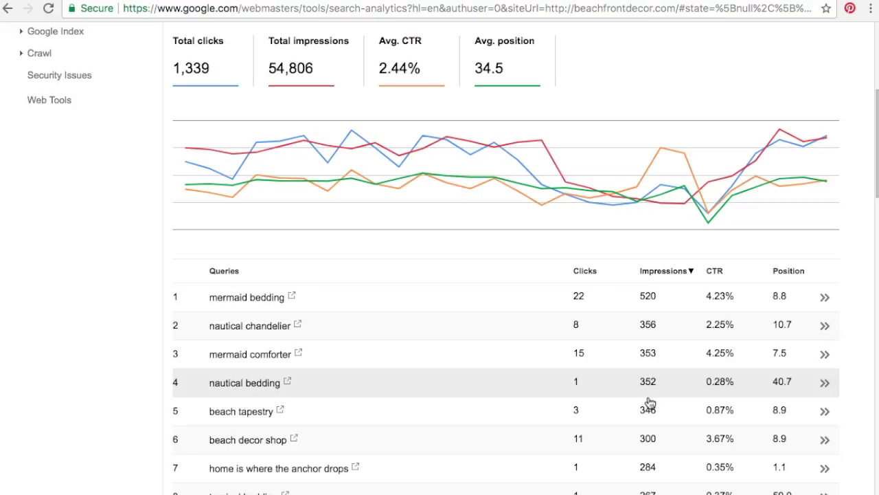
pyautogui.scroll(2, 290, 126)
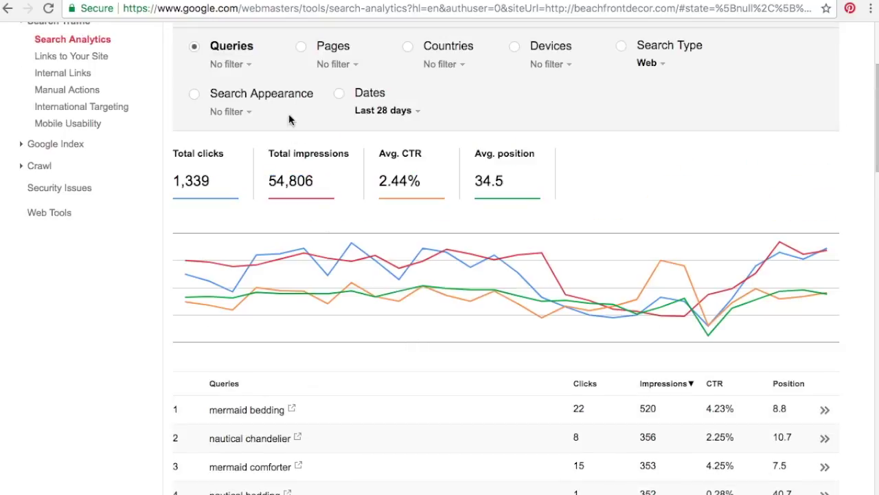
# - Group by page, sort by impressions, and scroll the table (58,222 total impressions)
pyautogui.click(301, 47)
pyautogui.scroll(-3, 591, 197)
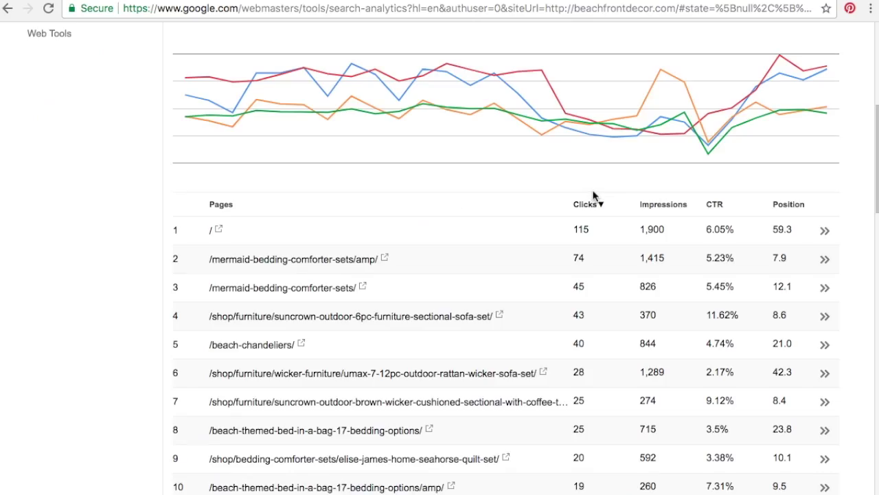
pyautogui.click(672, 204)
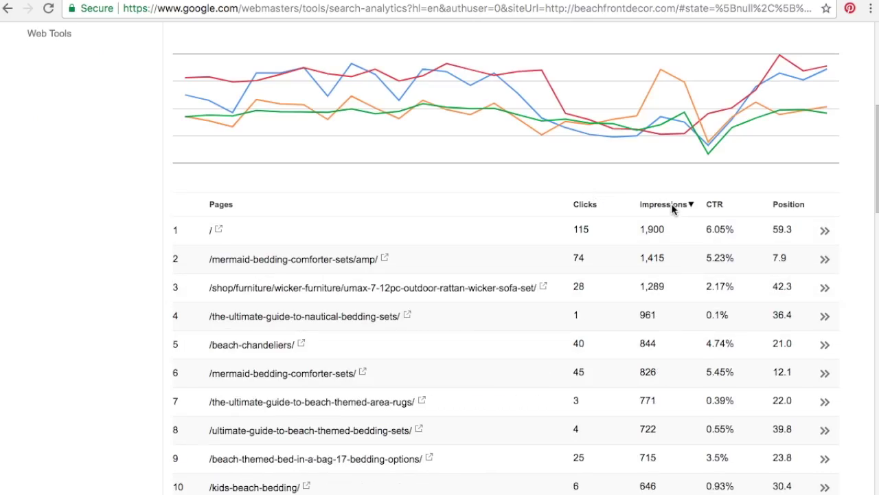
pyautogui.scroll(-2, 486, 358)
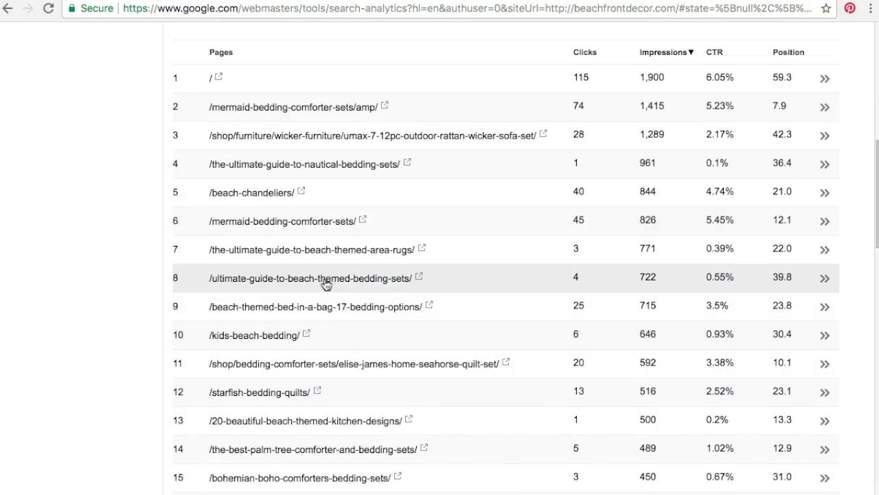
pyautogui.scroll(-2, 310, 255)
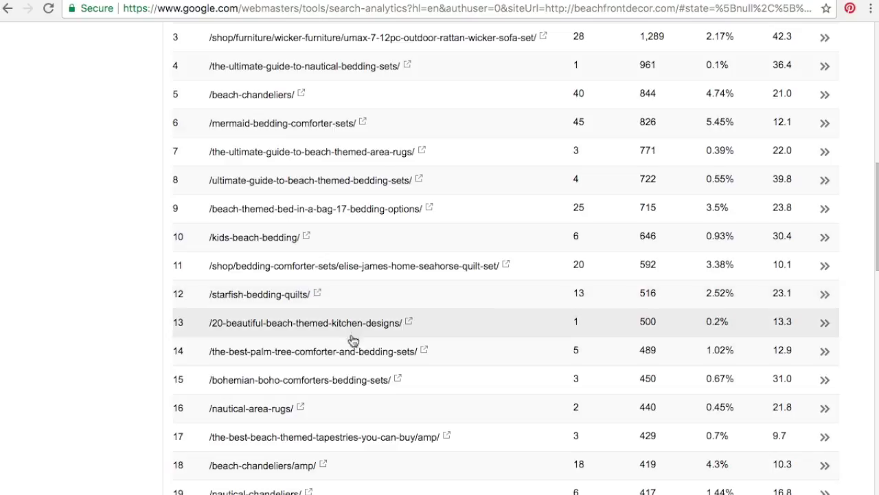
pyautogui.scroll(-3, 354, 344)
pyautogui.scroll(-3, 390, 378)
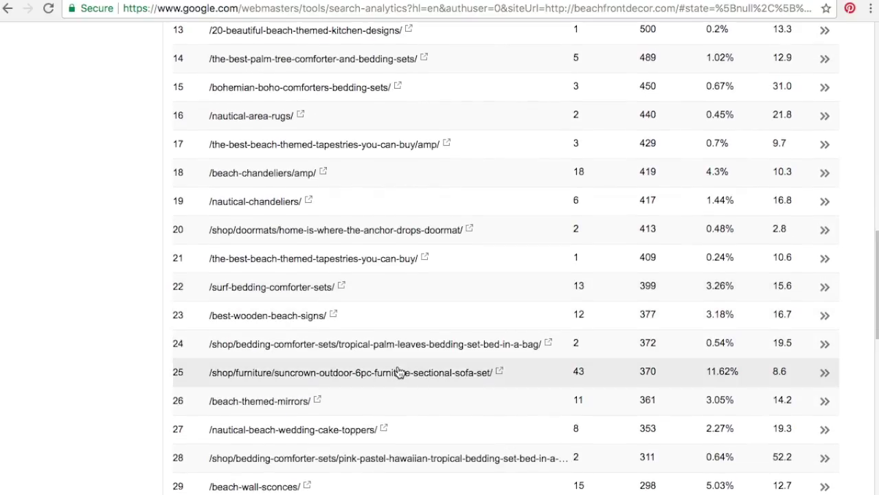
pyautogui.scroll(-1, 398, 372)
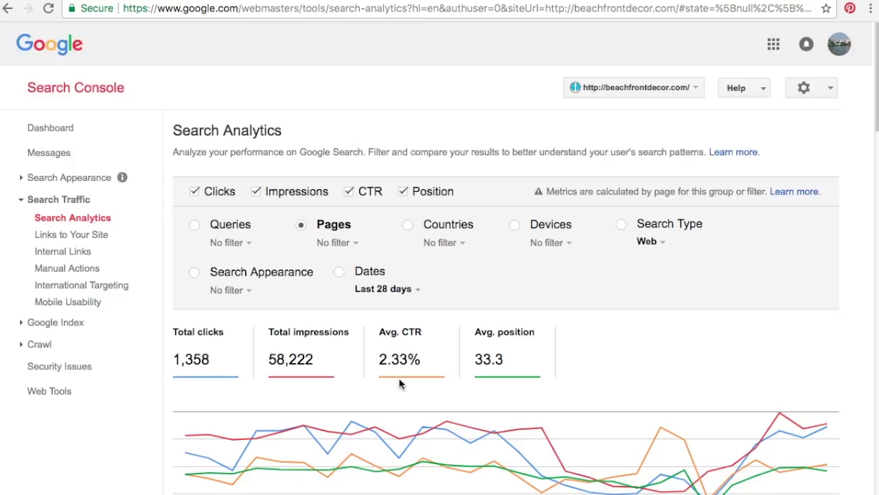
pyautogui.scroll(-4, 405, 385)
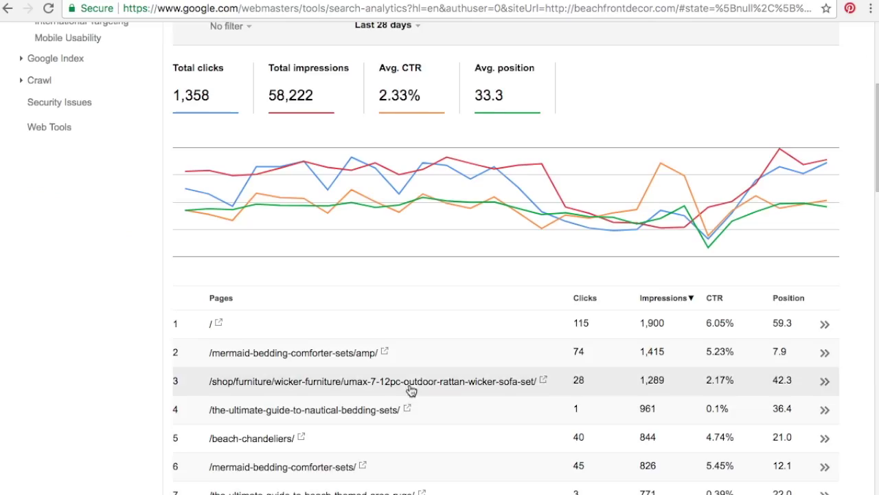
pyautogui.scroll(-1, 405, 384)
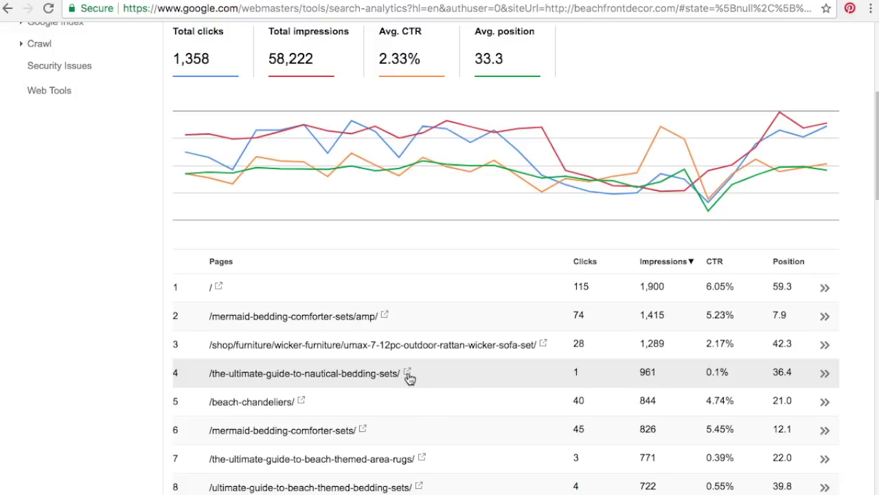
pyautogui.scroll(2, 358, 229)
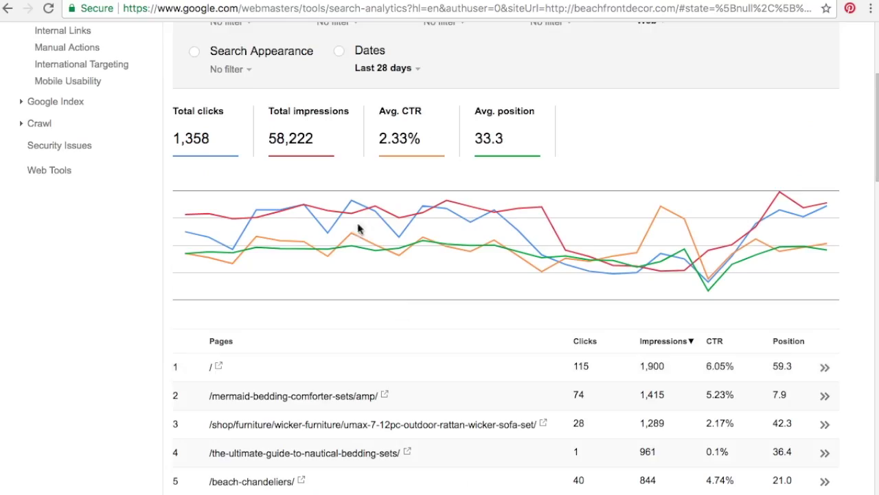
pyautogui.scroll(4, 328, 137)
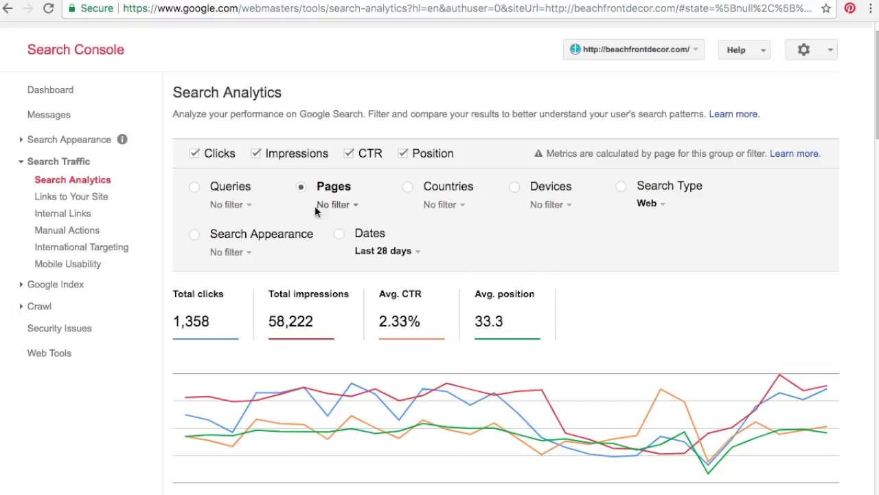
# - Switch back to queries and page to rows 51–100, starting with beach themed decor
pyautogui.click(194, 187)
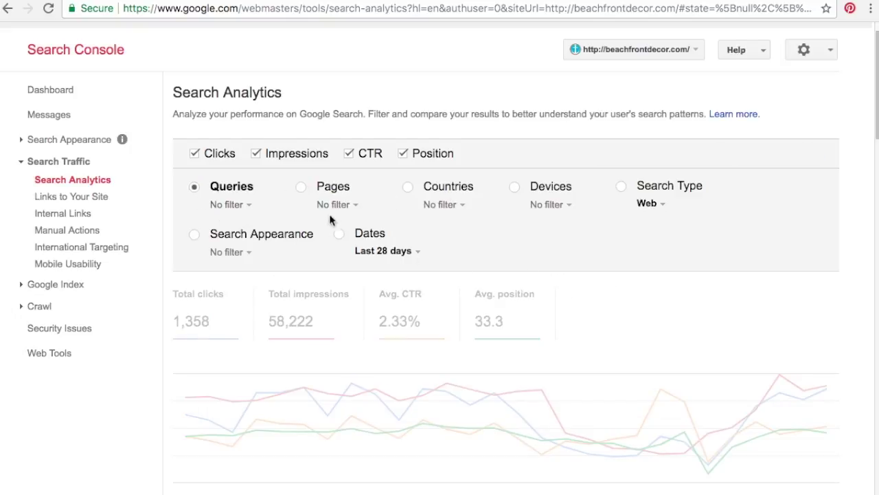
pyautogui.scroll(-15, 557, 323)
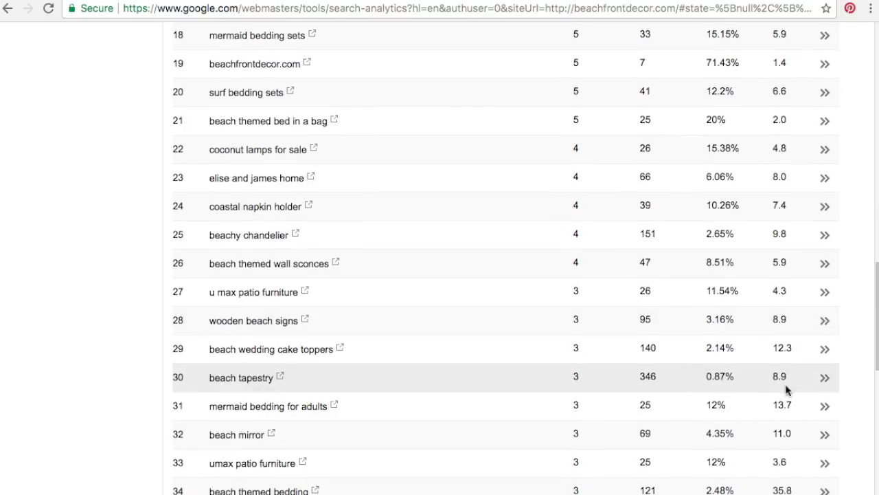
pyautogui.scroll(-8, 786, 389)
pyautogui.click(824, 448)
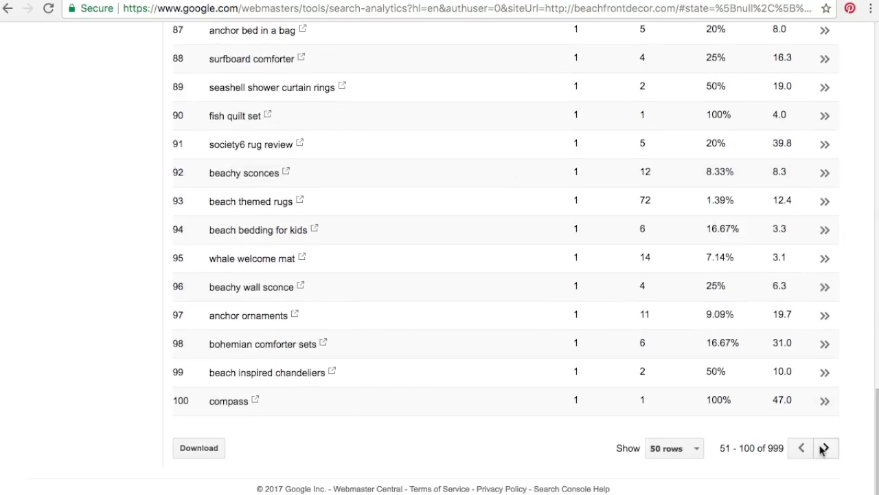
pyautogui.scroll(10, 786, 361)
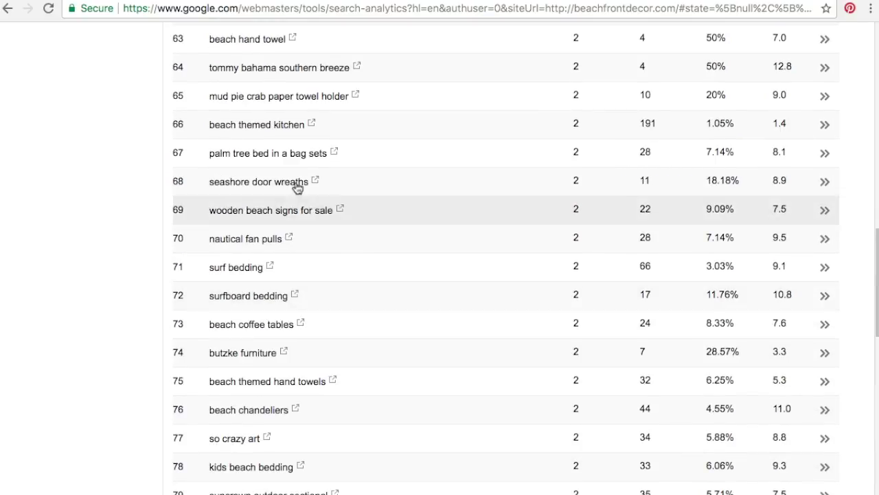
pyautogui.scroll(3, 427, 240)
pyautogui.scroll(2, 450, 179)
pyautogui.scroll(-4, 454, 186)
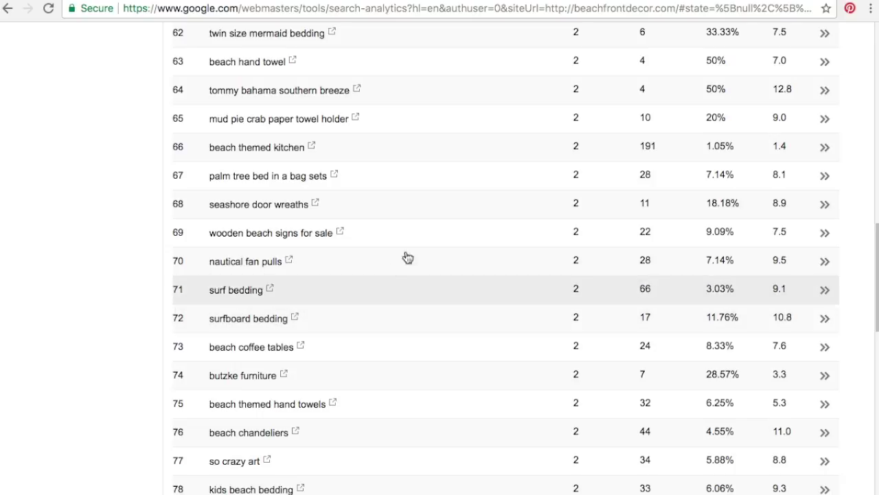
pyautogui.scroll(5, 398, 266)
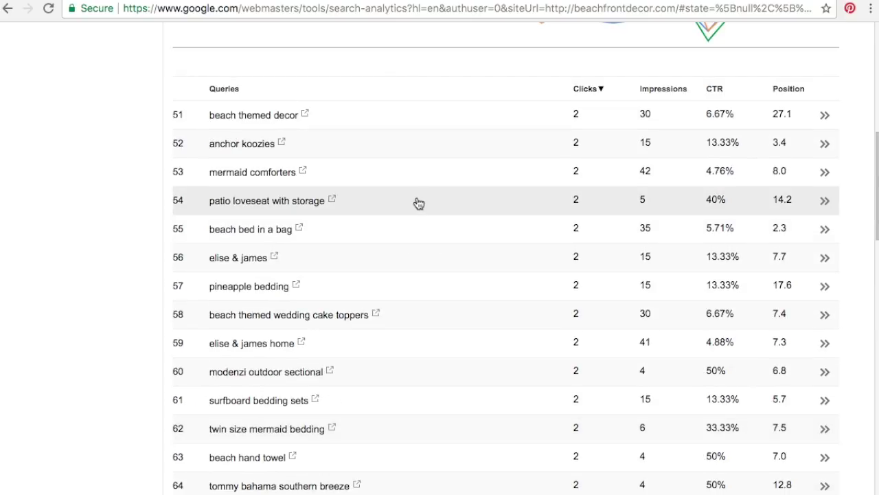
pyautogui.scroll(15, 416, 202)
# - Group results by Search Appearance and view its Rich results and AMP non-rich rows
pyautogui.click(193, 211)
pyautogui.scroll(-3, 574, 358)
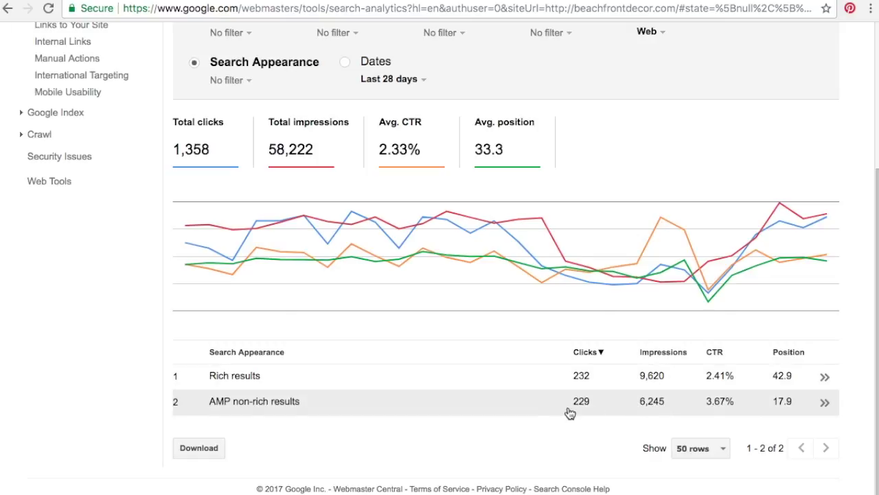
pyautogui.scroll(2, 515, 277)
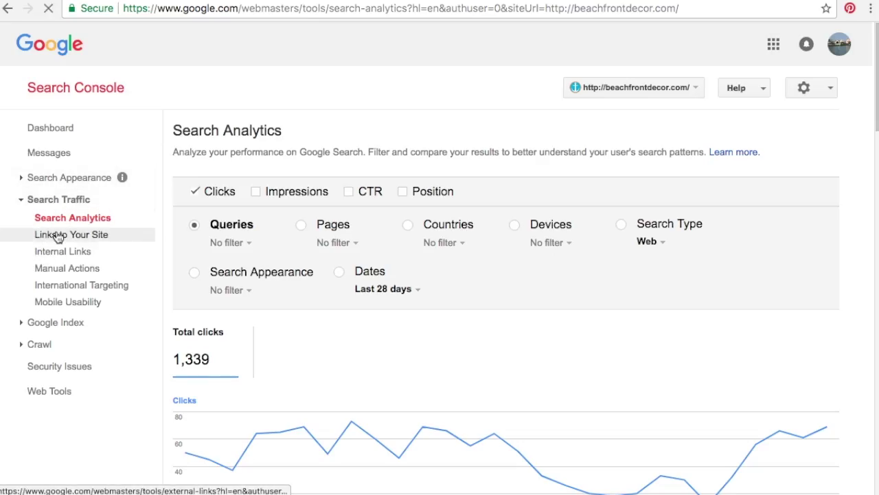
pyautogui.click(61, 232)
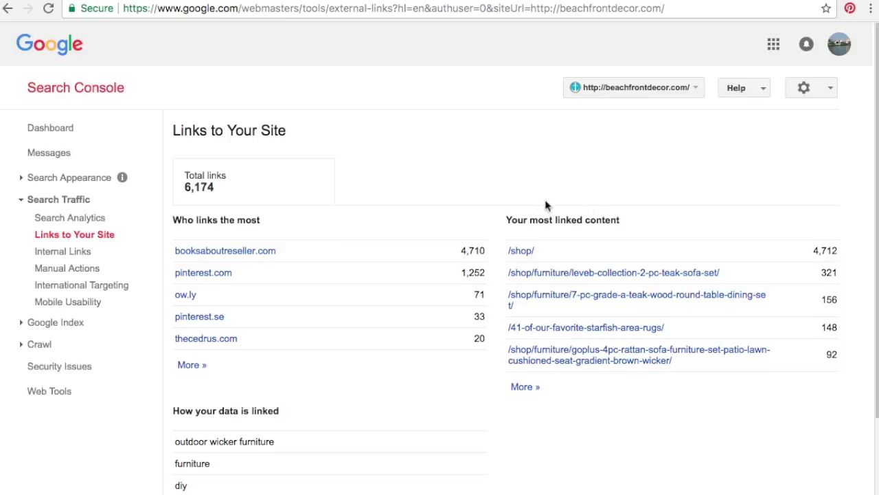
pyautogui.scroll(-3, 432, 221)
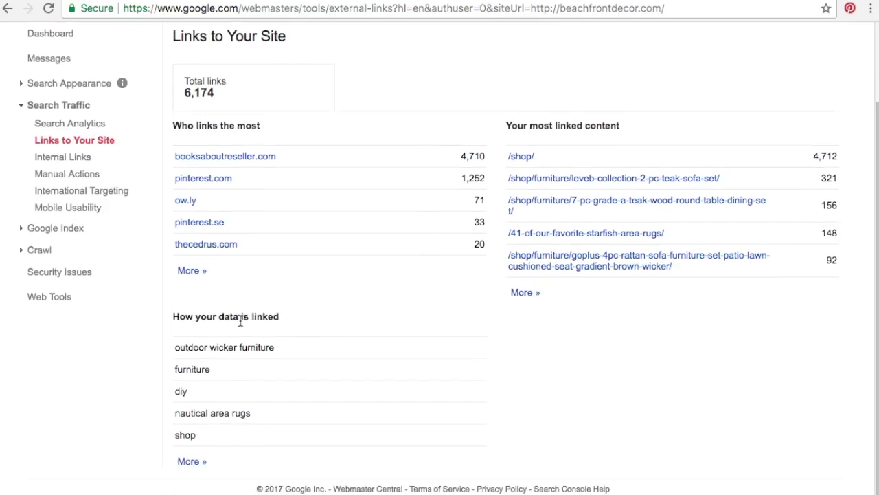
pyautogui.moveTo(213, 347); pyautogui.dragTo(258, 347)
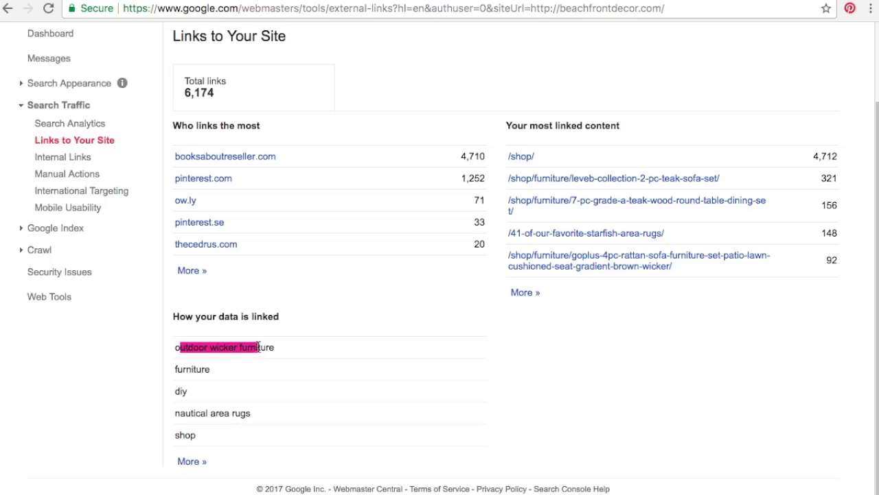
pyautogui.click(316, 348)
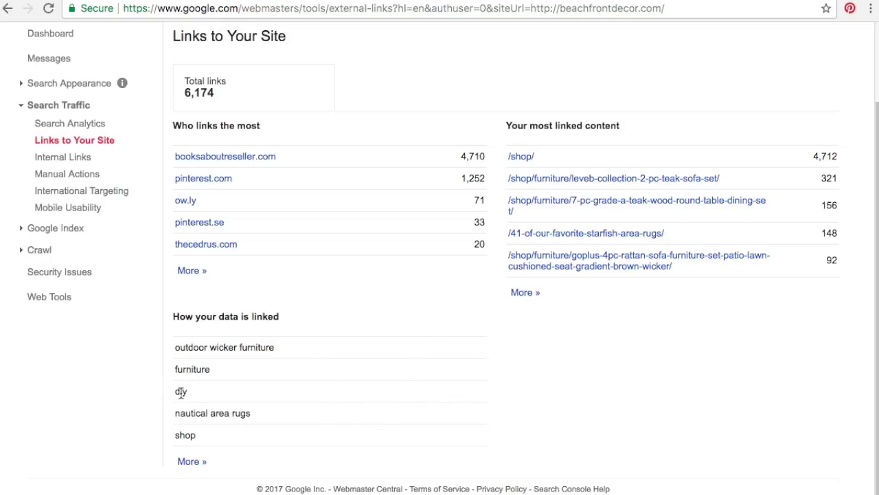
pyautogui.click(191, 272)
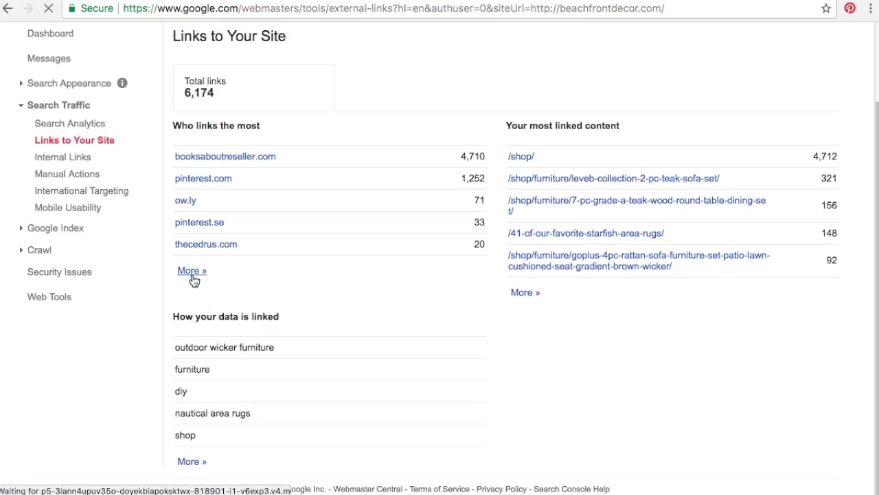
pyautogui.scroll(-5, 485, 306)
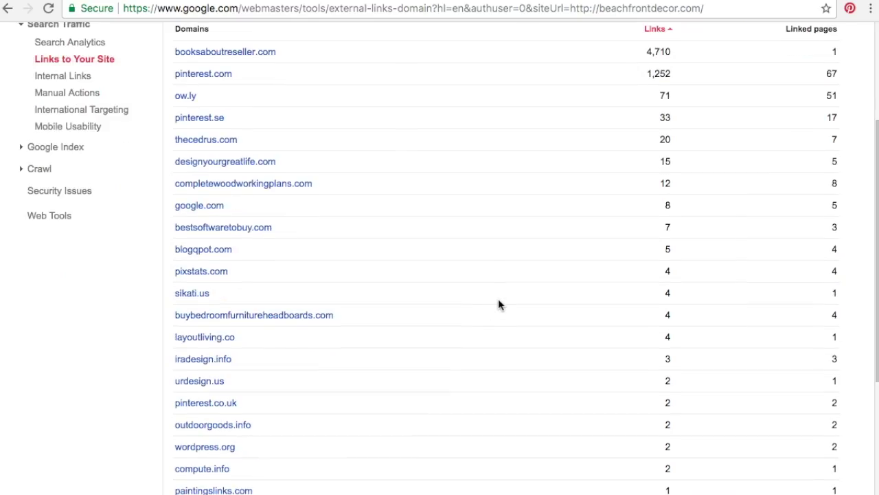
pyautogui.scroll(-1, 499, 300)
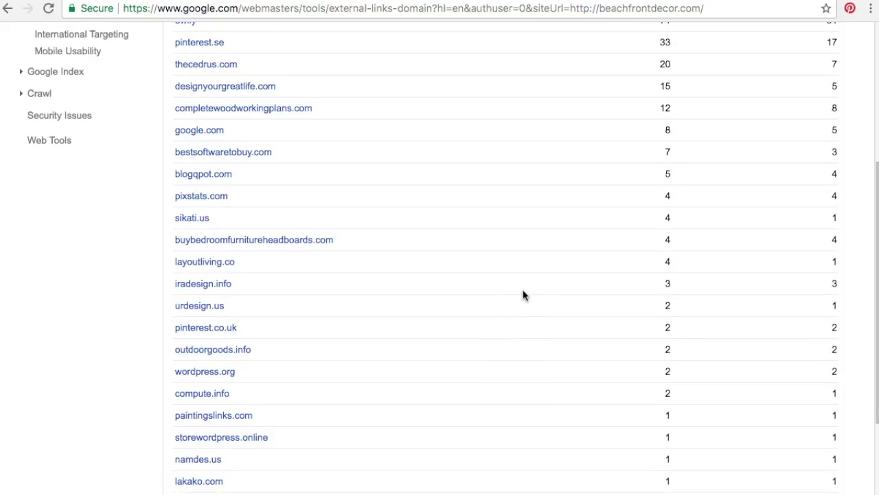
pyautogui.scroll(-4, 528, 242)
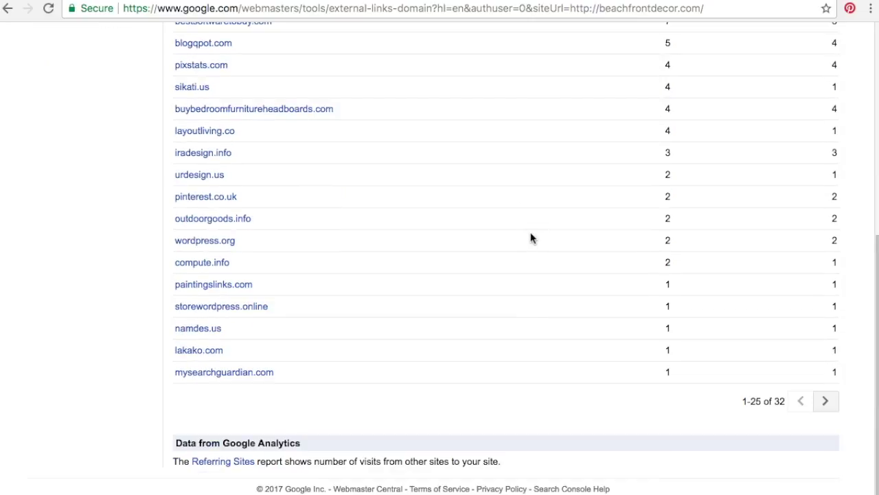
pyautogui.click(824, 404)
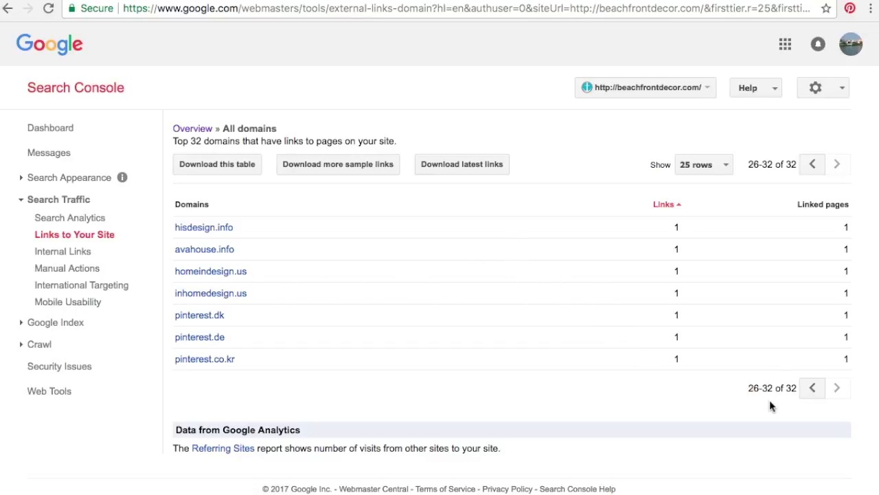
pyautogui.click(809, 390)
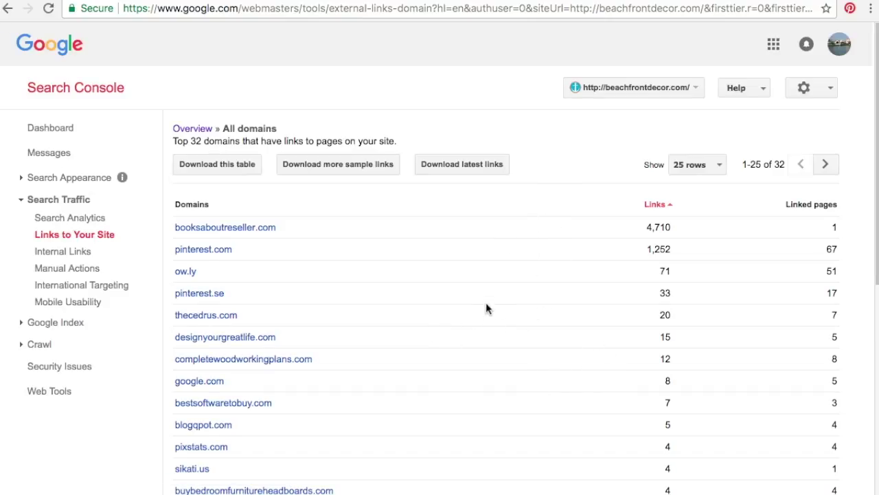
pyautogui.scroll(-2, 485, 296)
pyautogui.scroll(-2, 485, 287)
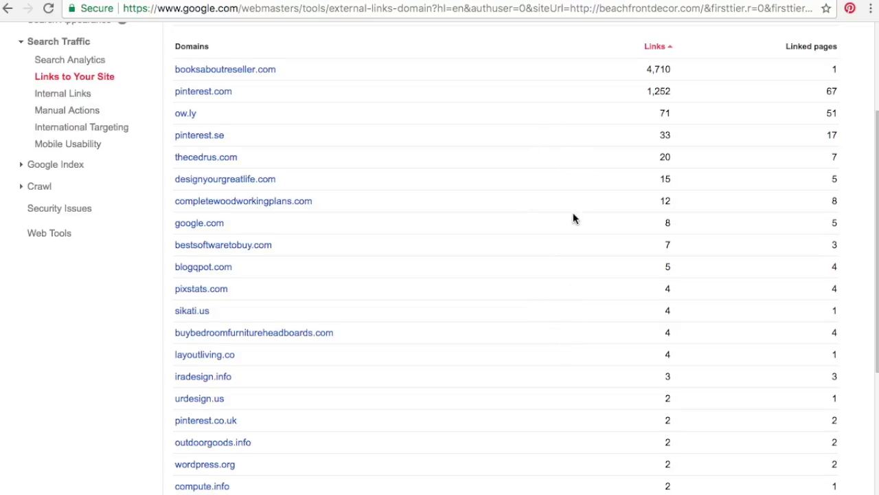
pyautogui.scroll(4, 575, 217)
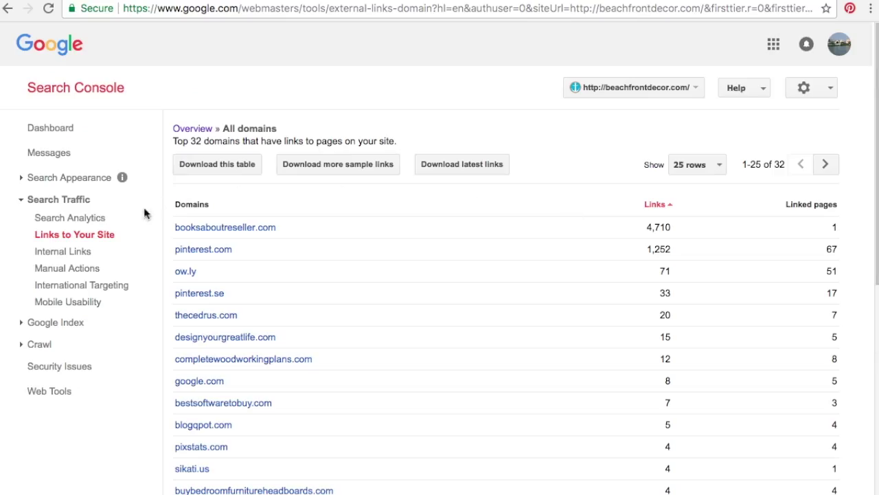
pyautogui.click(88, 239)
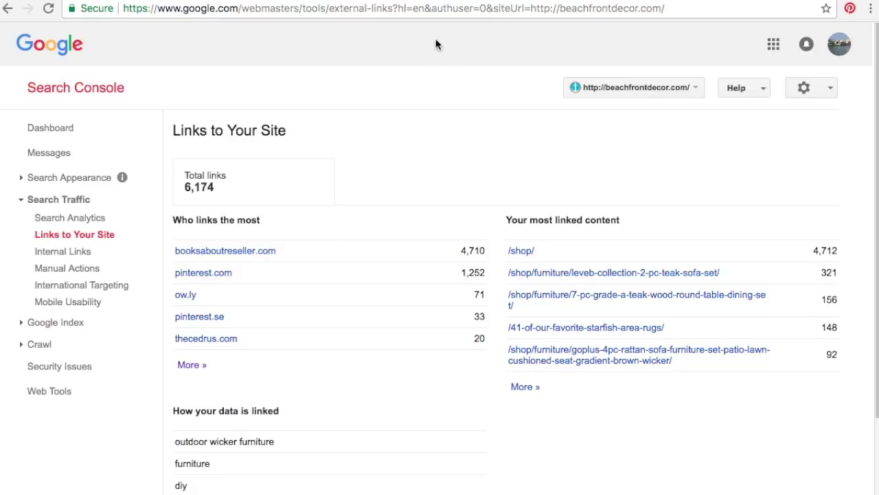
# - Open the Internal Links report and scroll through the first target pages
pyautogui.click(59, 251)
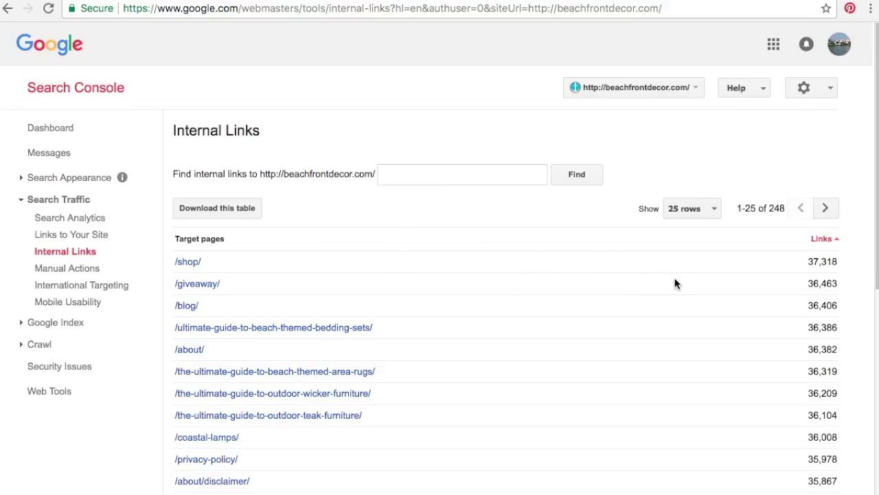
pyautogui.scroll(-5, 673, 285)
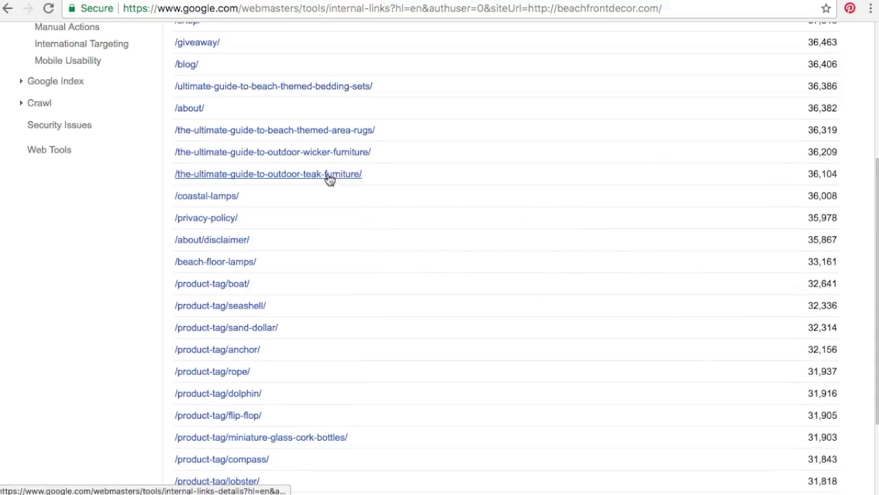
pyautogui.scroll(-1, 412, 138)
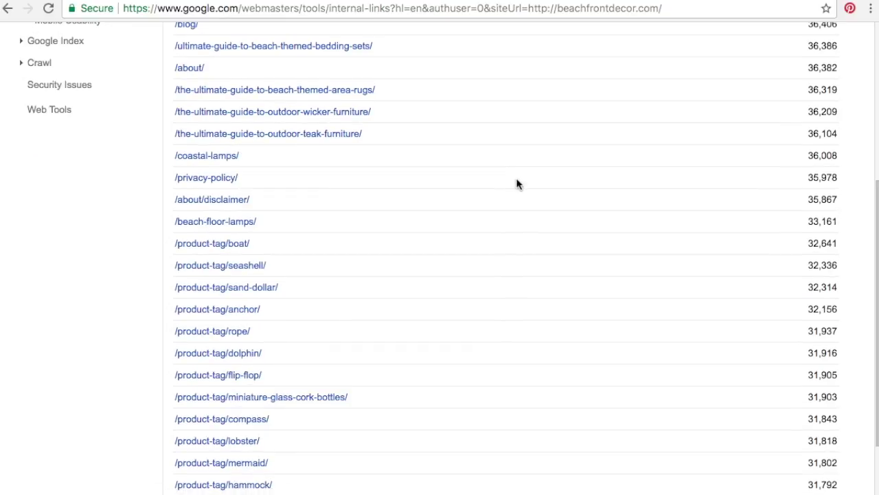
pyautogui.scroll(-2, 348, 307)
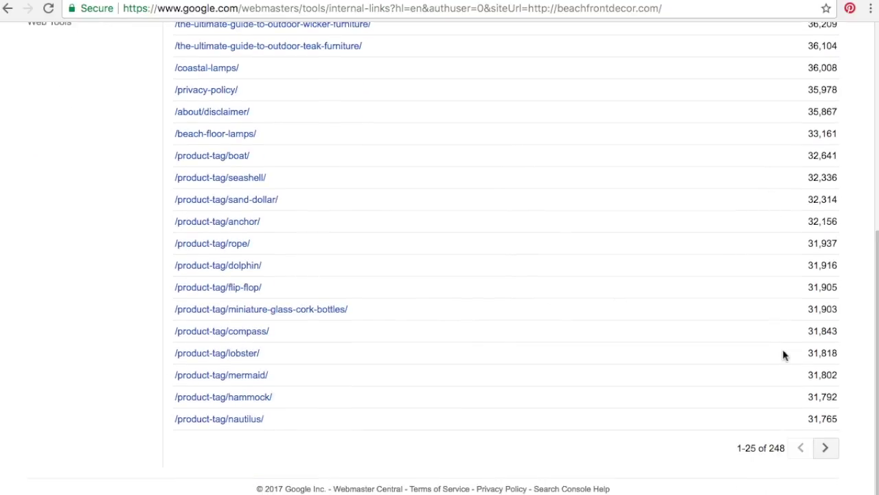
# - Page forward to internal link targets 51–75 of 248, clearing a stray row selection
pyautogui.click(823, 447)
pyautogui.scroll(-5, 790, 392)
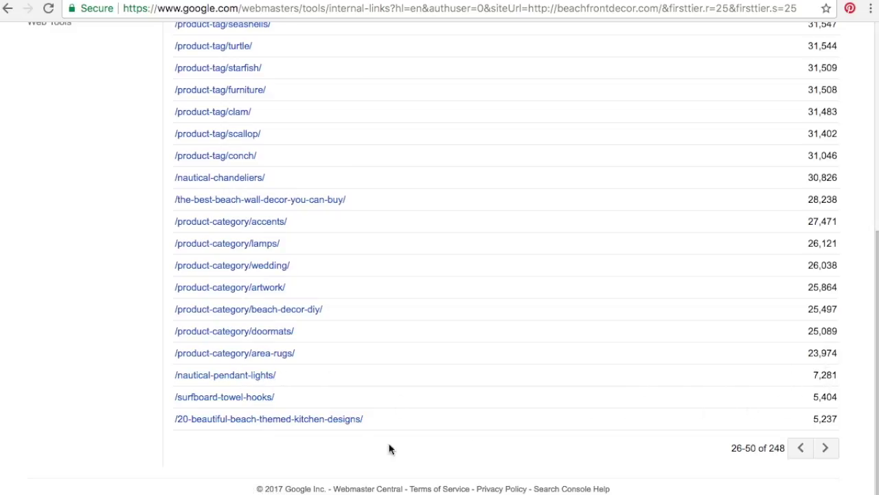
pyautogui.click(826, 448)
pyautogui.scroll(-1, 762, 281)
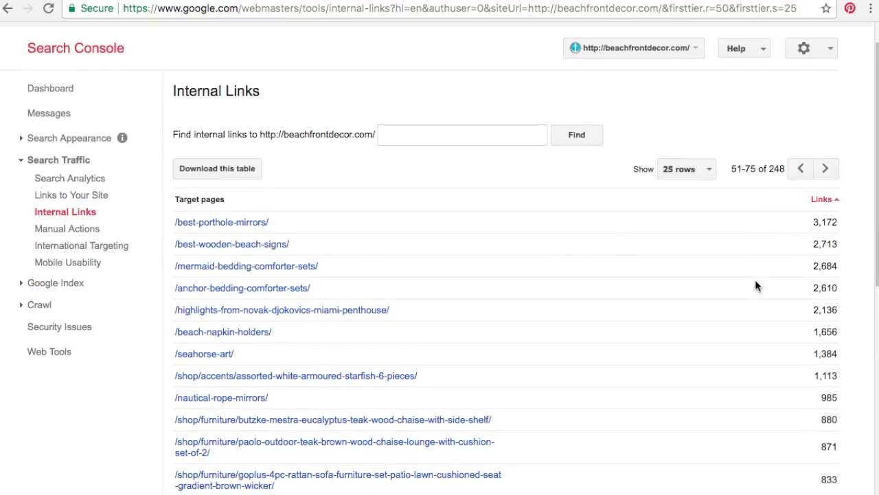
pyautogui.scroll(-5, 756, 285)
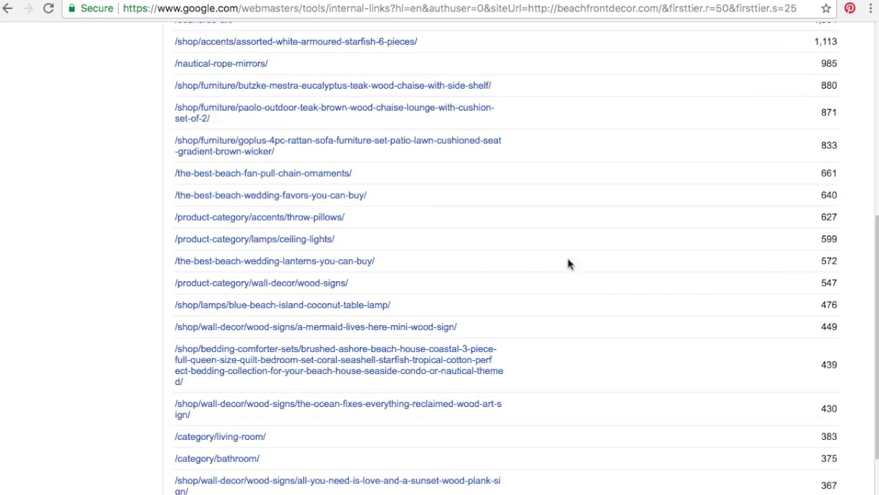
pyautogui.moveTo(254, 272)
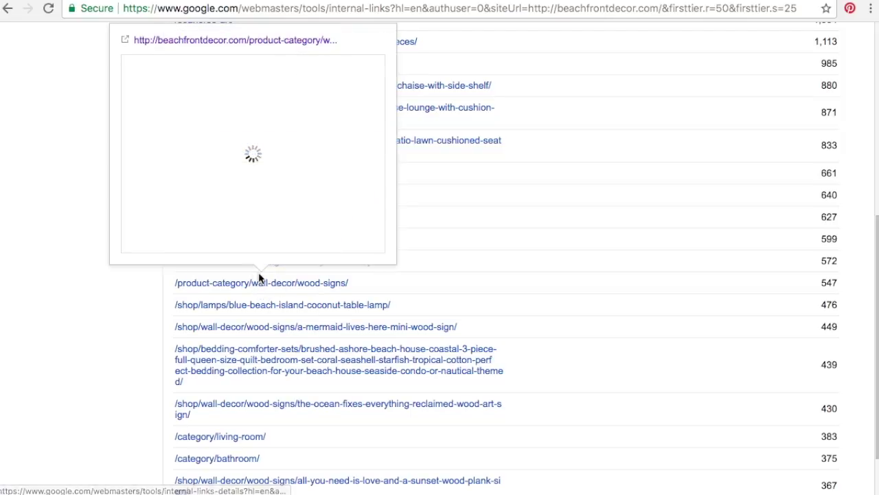
pyautogui.scroll(-2, 481, 267)
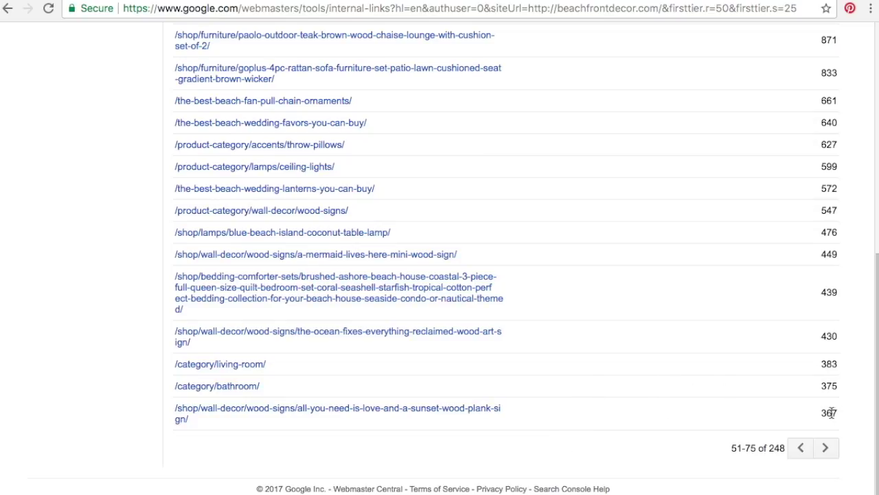
pyautogui.click(854, 383)
pyautogui.scroll(7, 723, 307)
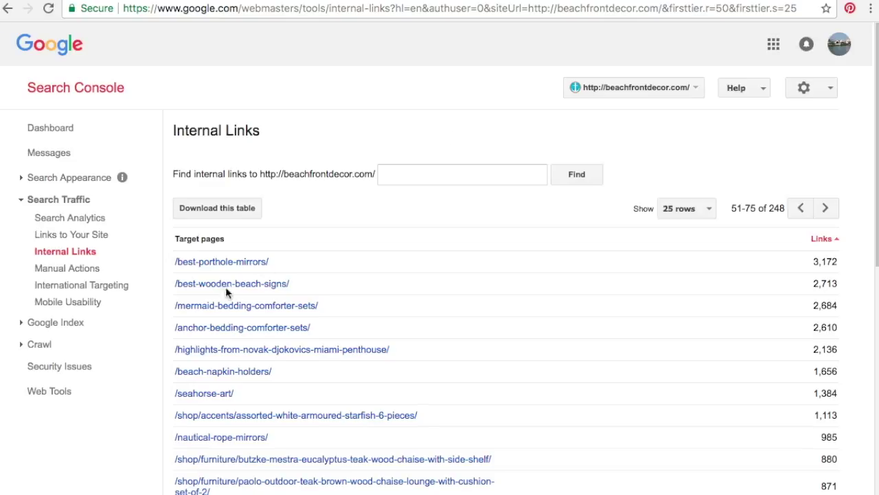
# - Review pages linking to /best-porthole-mirrors/, then check Manual Actions showing no webspam actions
pyautogui.click(229, 262)
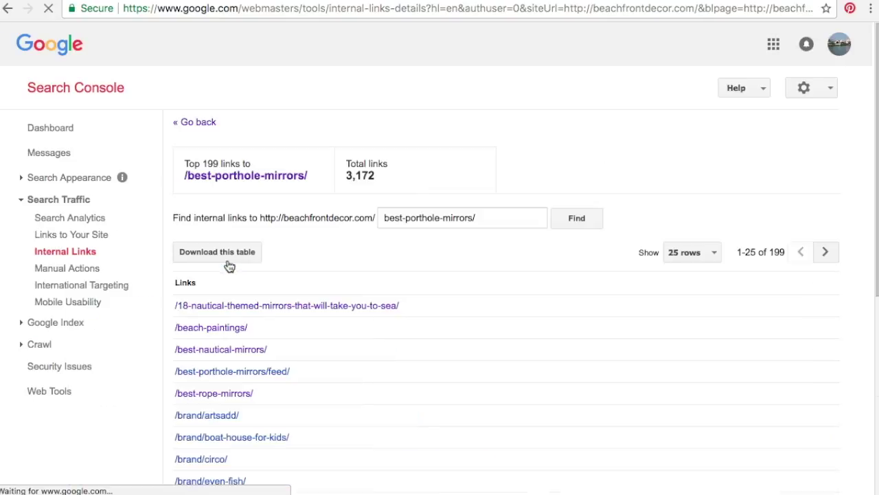
pyautogui.scroll(-5, 564, 302)
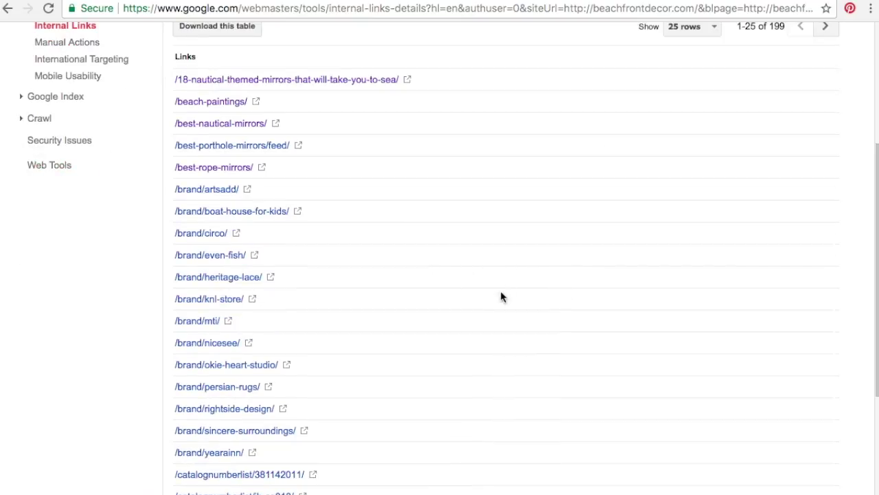
pyautogui.scroll(-4, 485, 272)
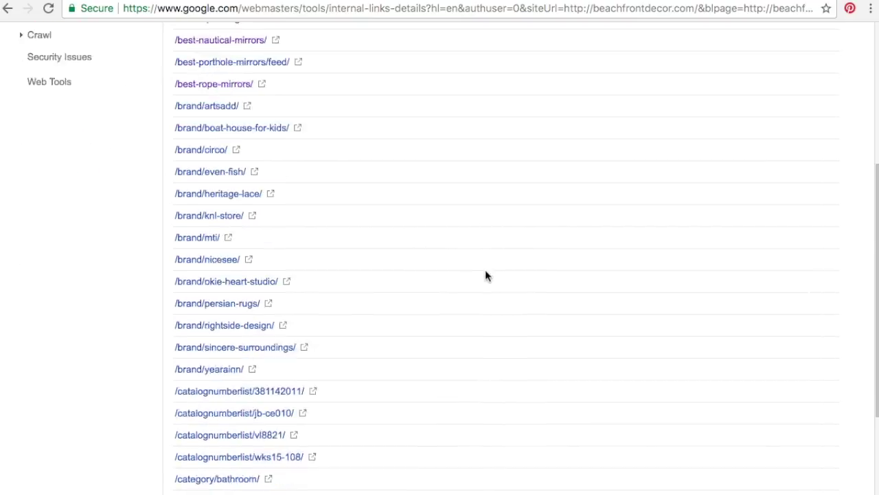
pyautogui.scroll(9, 499, 268)
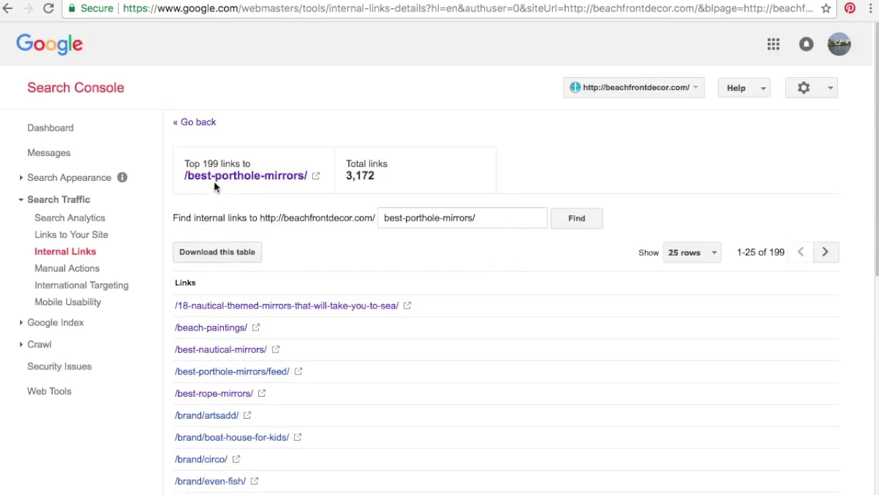
pyautogui.moveTo(307, 176)
pyautogui.click(88, 269)
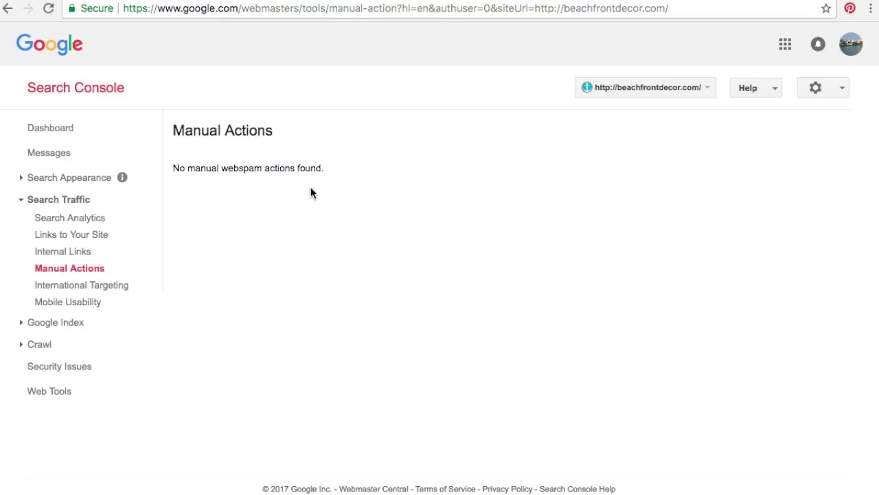
# - Check International Targeting's Country tab, then return to Language, which reports no hreflang tags
pyautogui.click(102, 287)
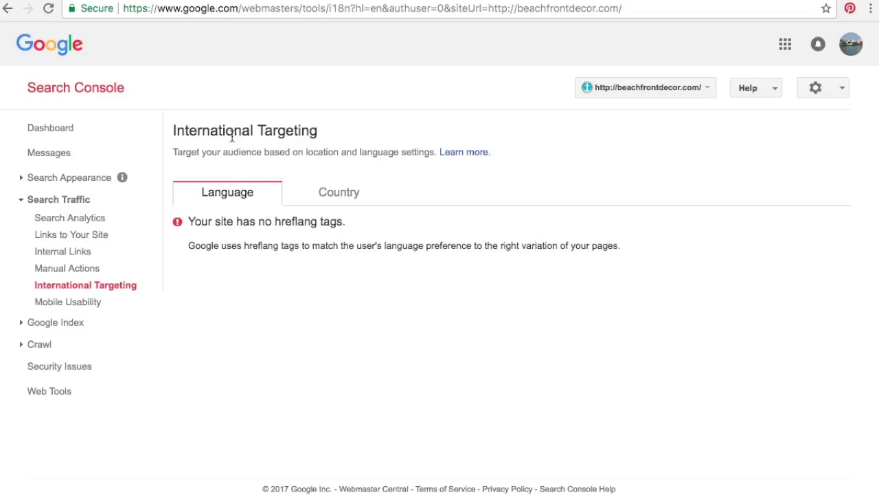
pyautogui.click(336, 194)
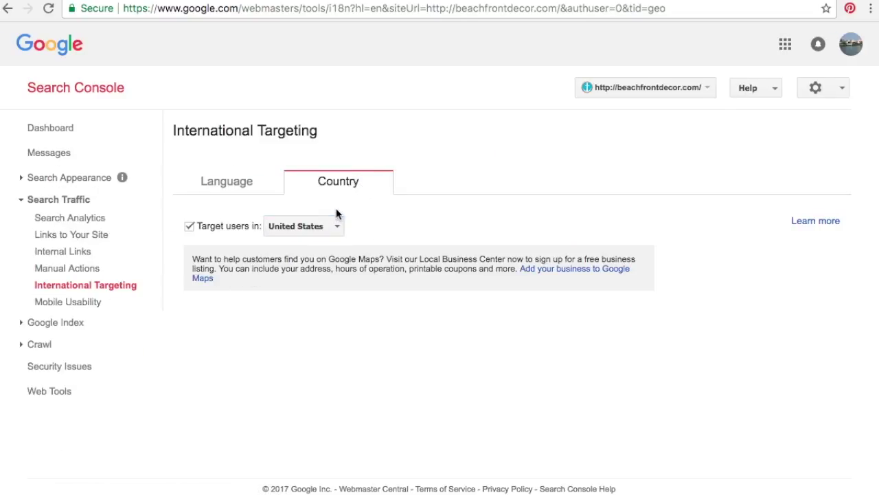
pyautogui.click(253, 179)
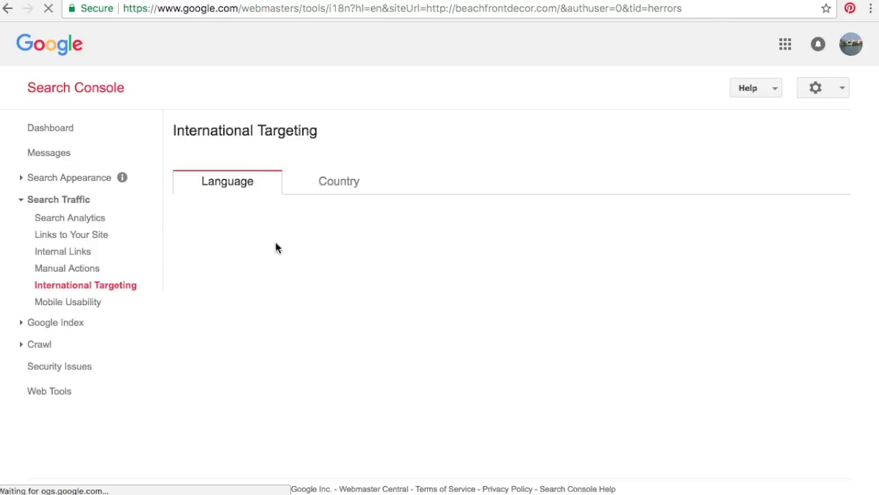
pyautogui.moveTo(282, 220); pyautogui.dragTo(320, 220)
pyautogui.click(327, 218)
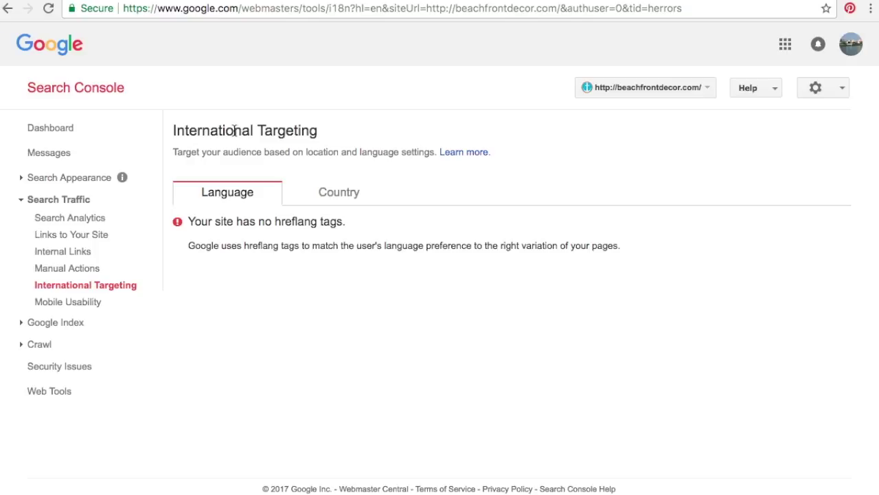
# - View Mobile Usability's no-errors message, then collapse Search Traffic and expand Google Index
pyautogui.click(86, 302)
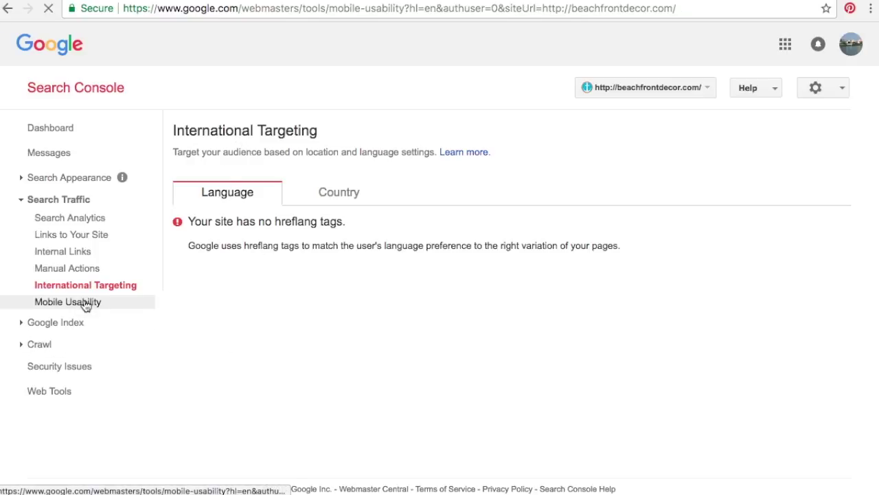
pyautogui.moveTo(195, 173); pyautogui.dragTo(424, 172)
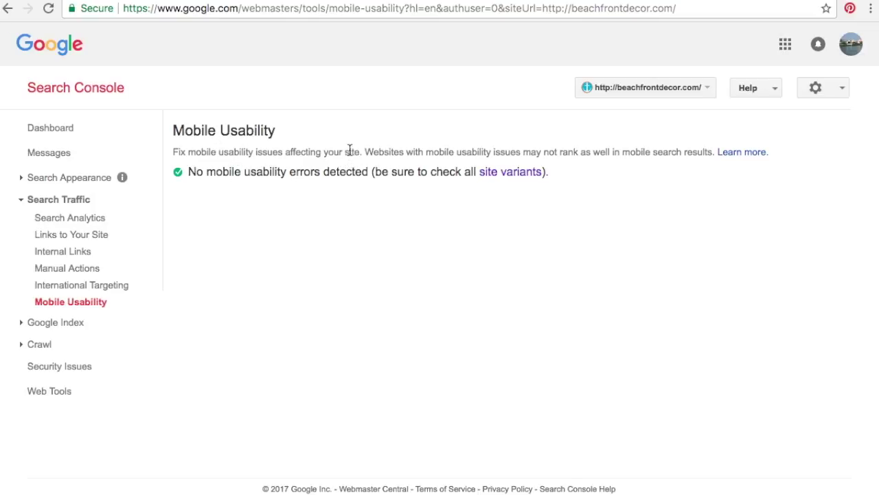
pyautogui.click(87, 199)
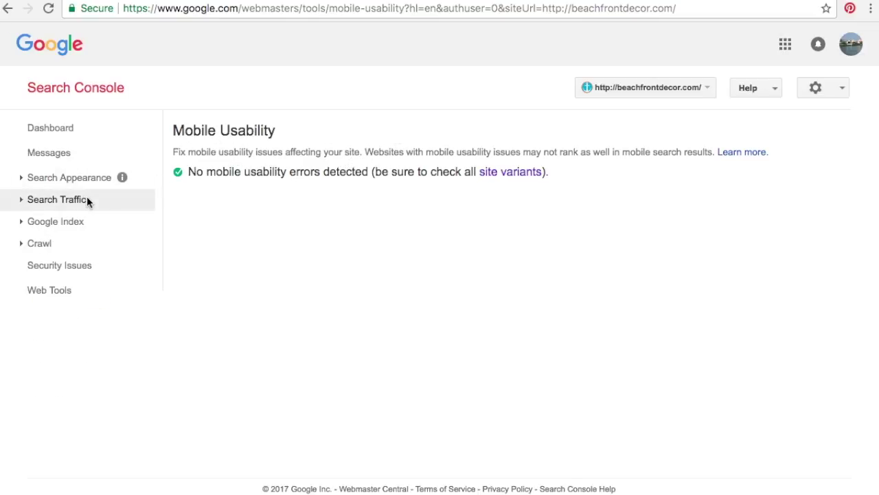
pyautogui.click(74, 220)
# - Open Index Status and add Blocked by robots (3,316) beside Total indexed (8,459)
pyautogui.click(69, 242)
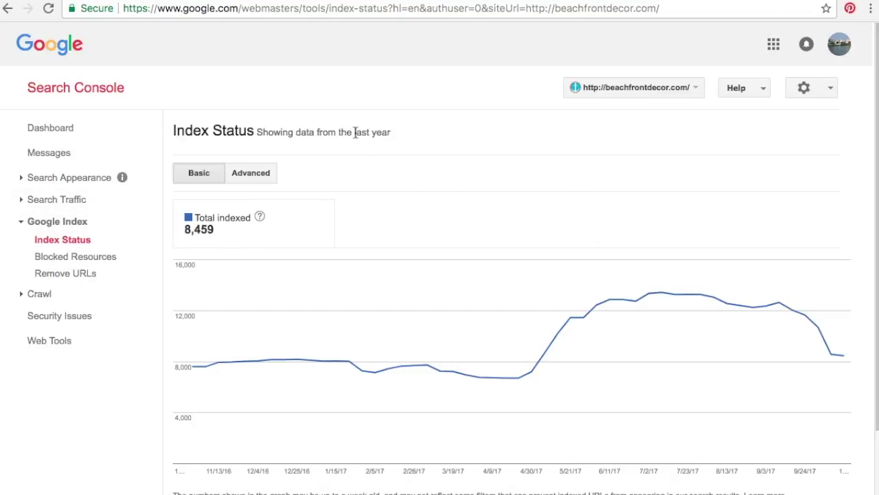
pyautogui.scroll(-1, 486, 200)
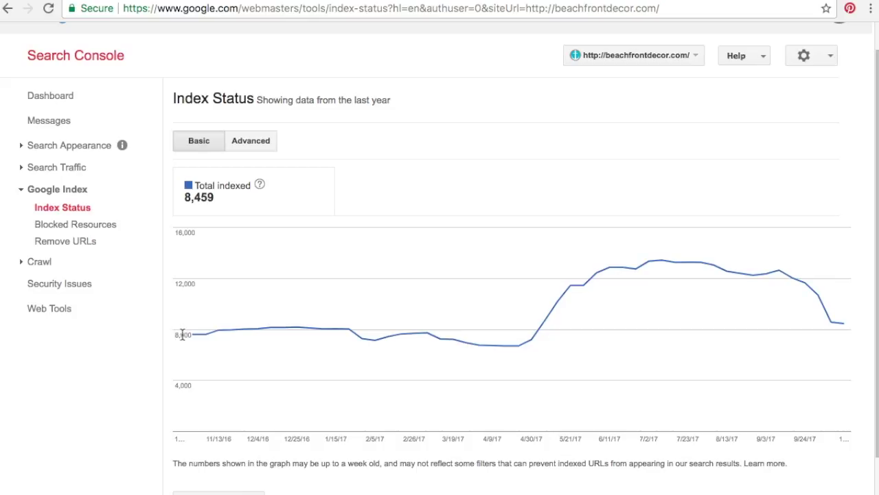
pyautogui.moveTo(788, 275)
pyautogui.moveTo(658, 275)
pyautogui.moveTo(816, 286)
pyautogui.moveTo(846, 318)
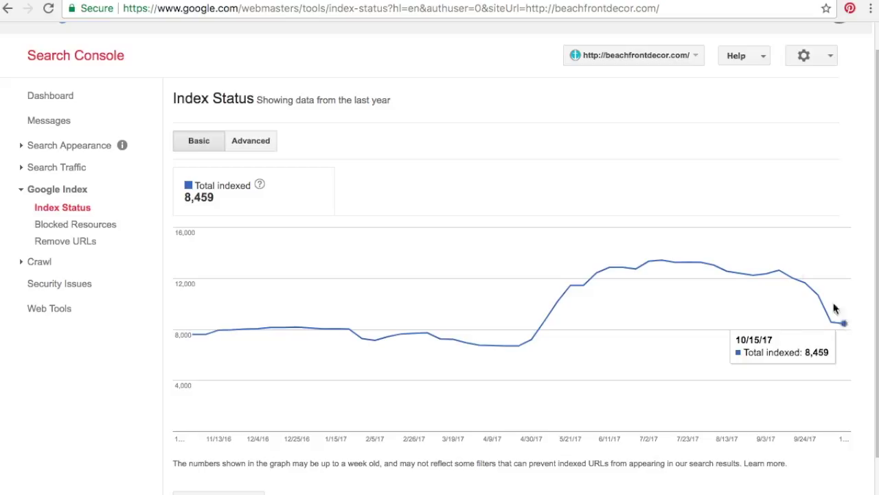
pyautogui.click(242, 140)
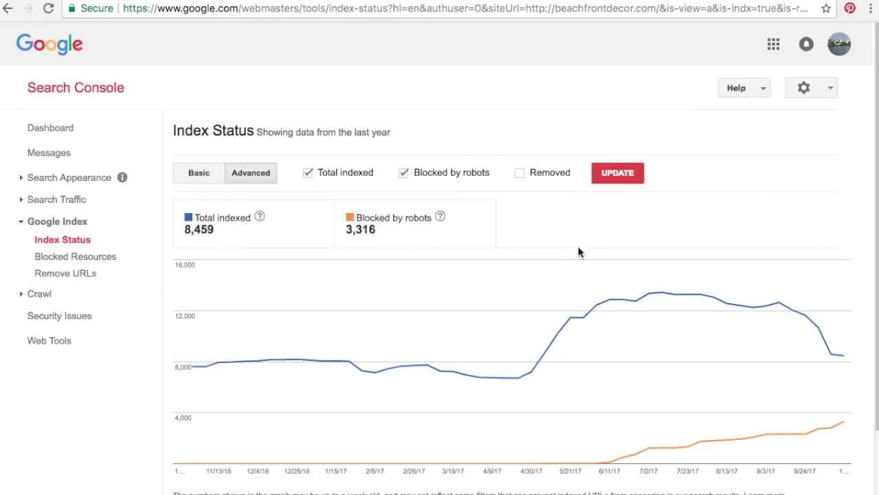
pyautogui.scroll(-1, 646, 351)
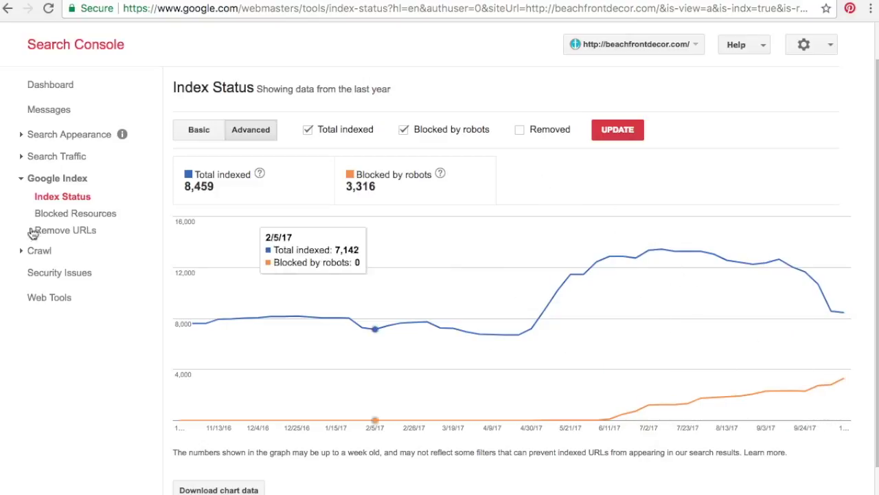
# - Drill into Blocked Resources for the instagram.fash1-1.fna.fbcdn.net host, then go to Remove URLs
pyautogui.click(88, 221)
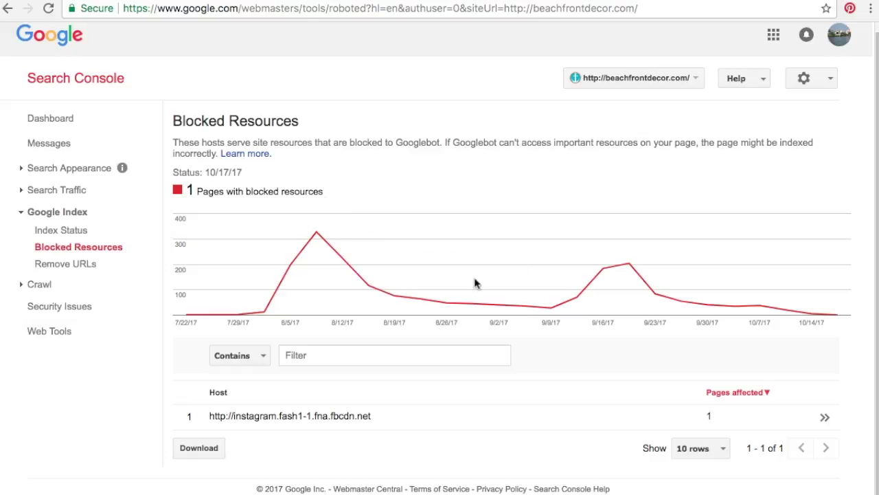
pyautogui.moveTo(638, 286)
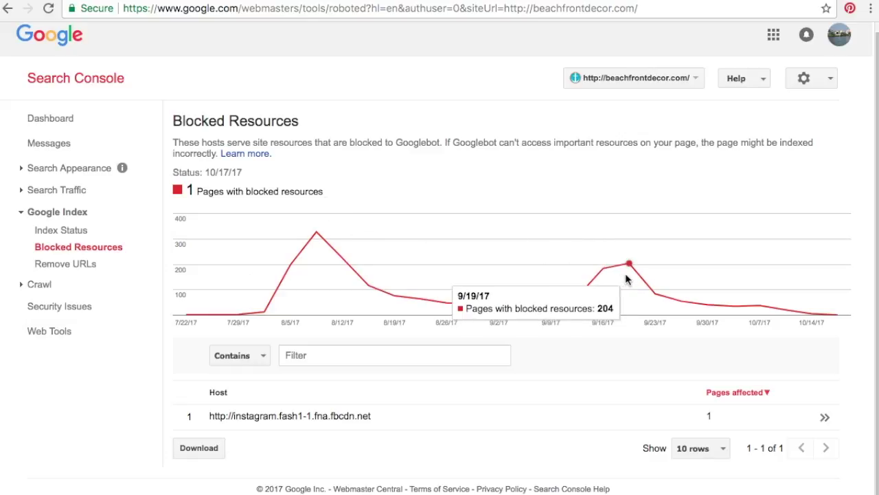
pyautogui.moveTo(317, 235)
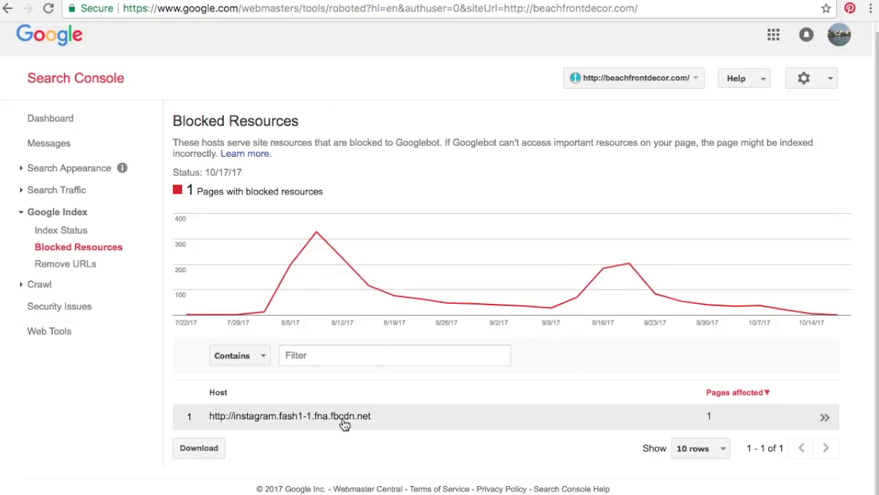
pyautogui.click(688, 417)
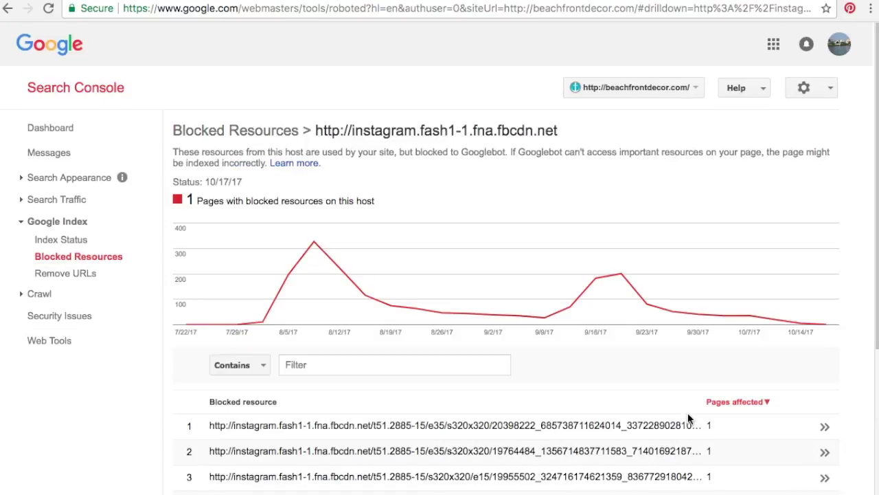
pyautogui.scroll(-3, 563, 408)
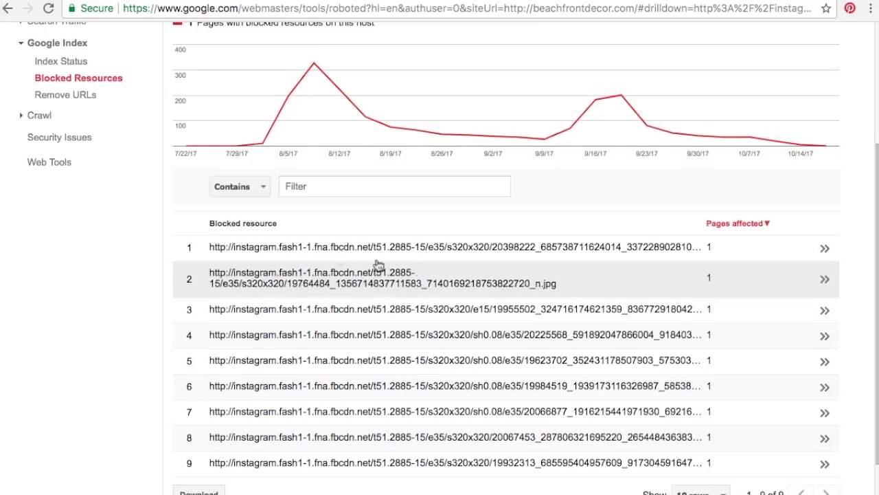
pyautogui.click(62, 94)
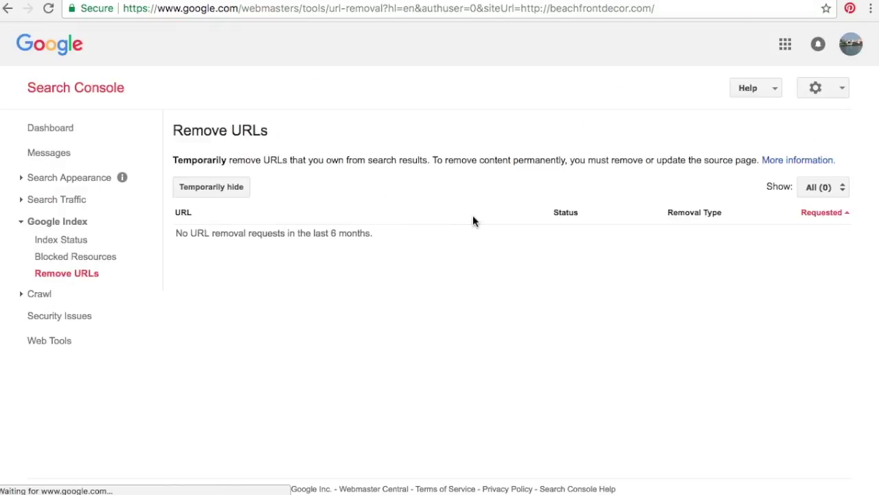
# - Start and cancel a Temporarily hide request, then collapse the Google Index reports
pyautogui.click(233, 192)
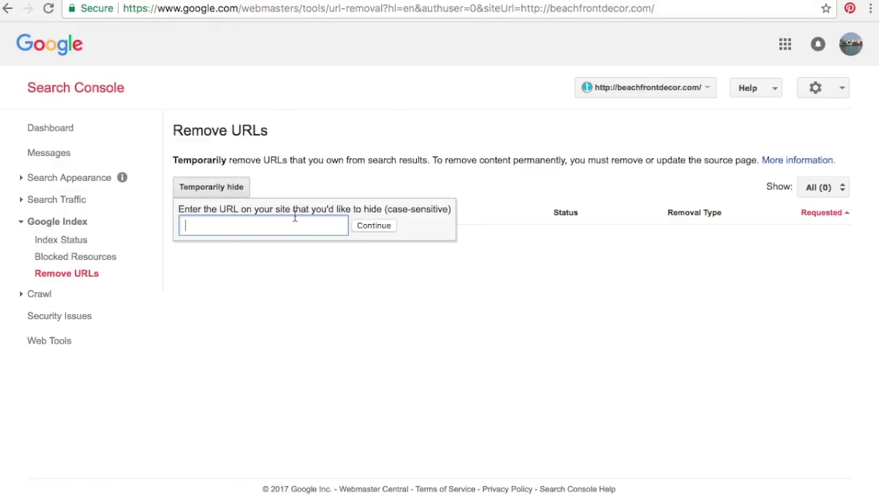
pyautogui.click(323, 177)
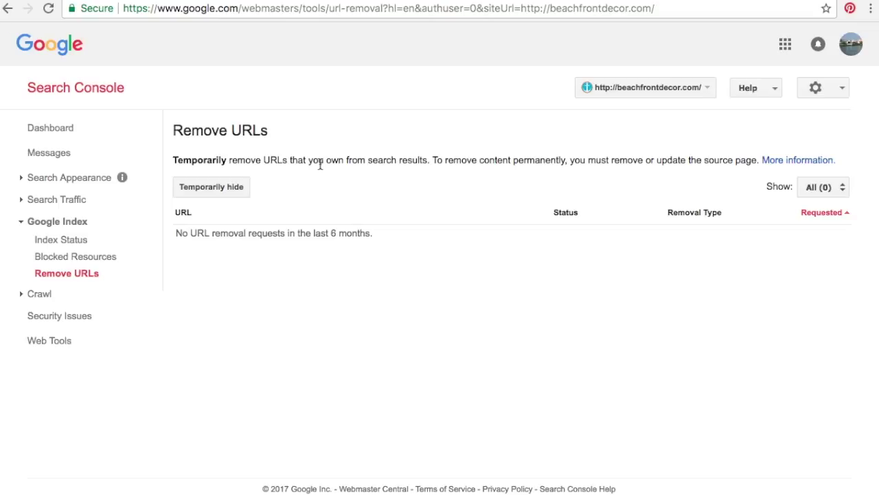
pyautogui.click(53, 221)
# - Expand the Crawl section and open the Crawl Errors report
pyautogui.click(43, 244)
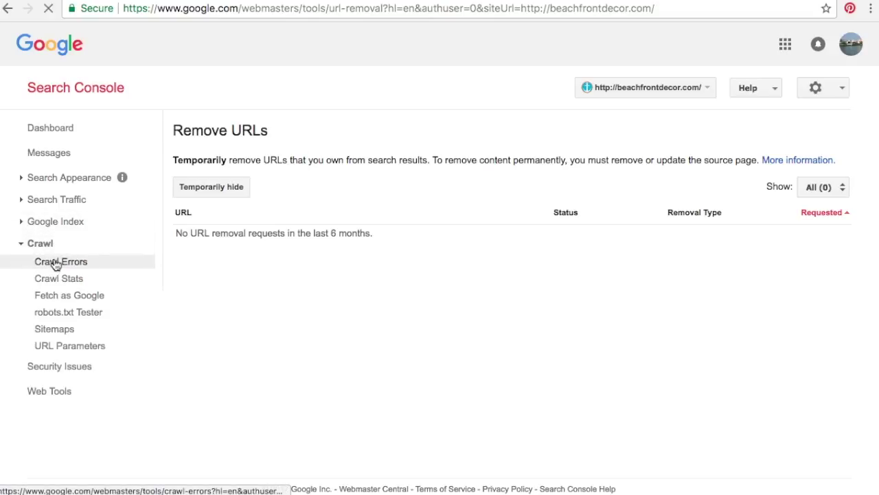
pyautogui.click(50, 261)
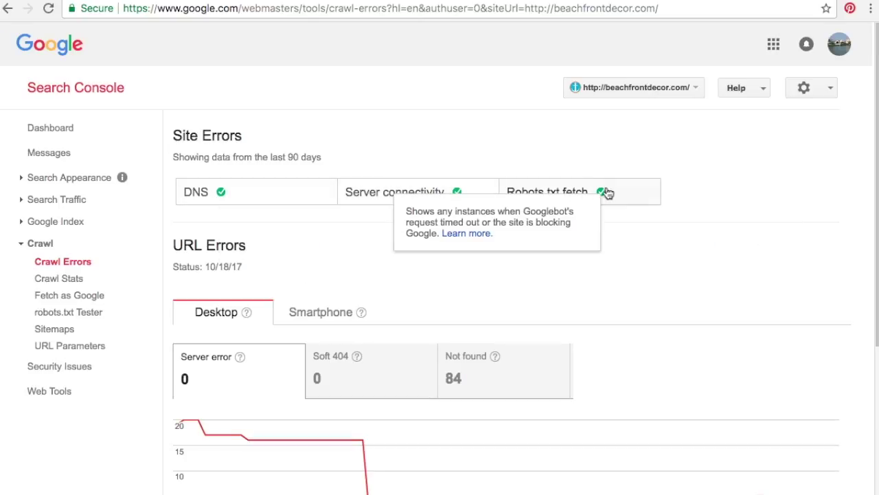
pyautogui.scroll(-3, 728, 206)
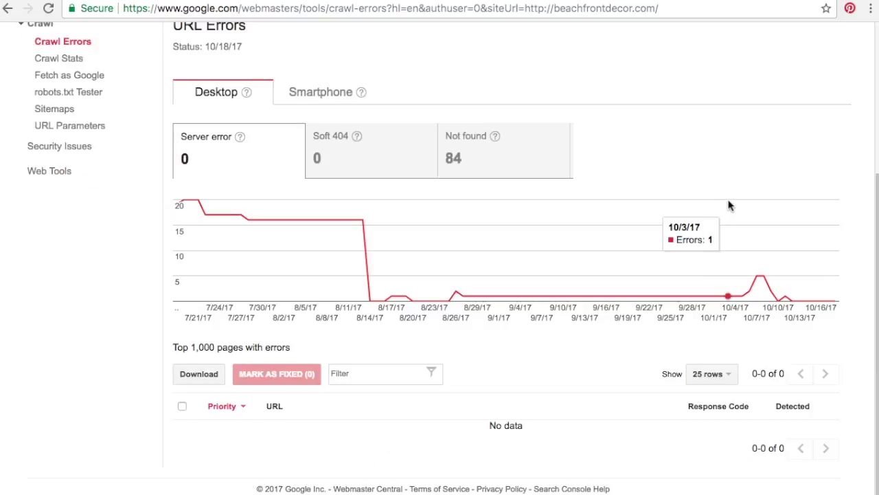
pyautogui.scroll(1, 671, 219)
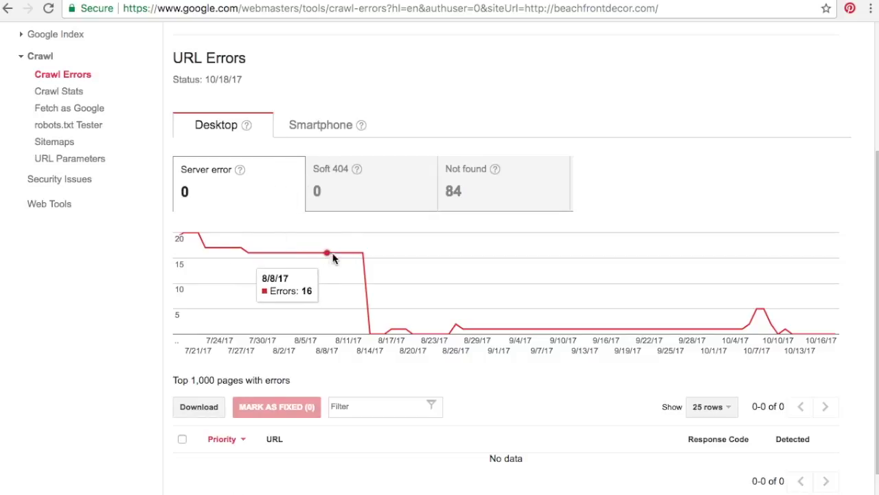
# - Show the 84 Not found URL errors with 500 rows per page
pyautogui.click(462, 183)
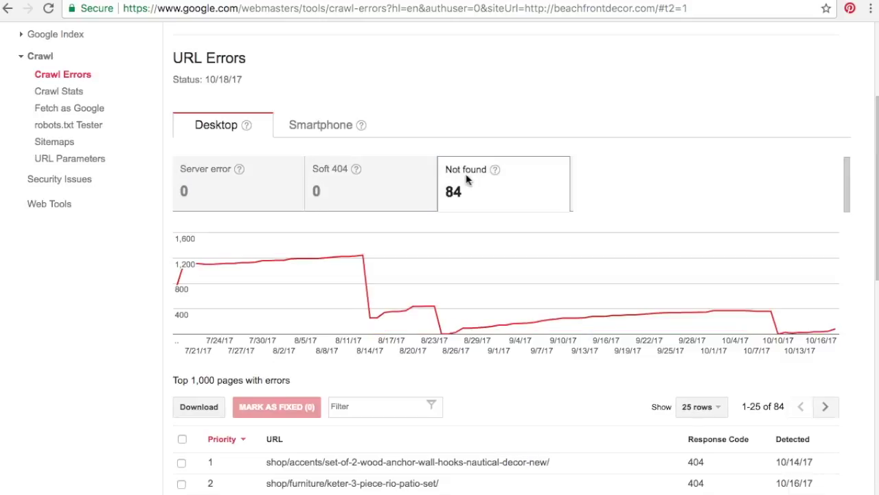
pyautogui.scroll(-3, 687, 195)
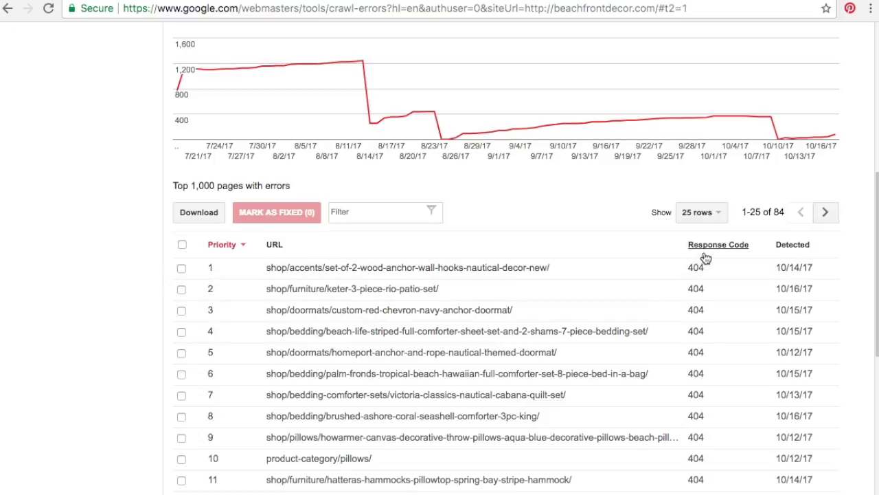
pyautogui.scroll(-1, 811, 281)
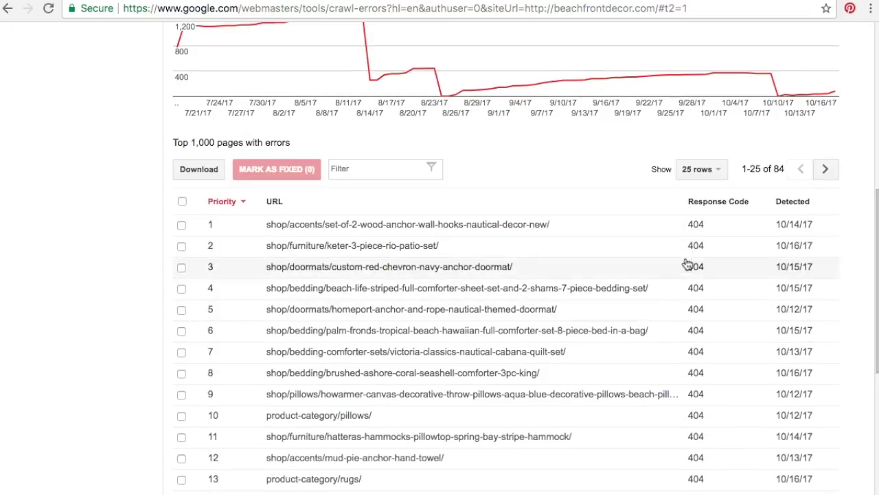
pyautogui.scroll(1, 553, 224)
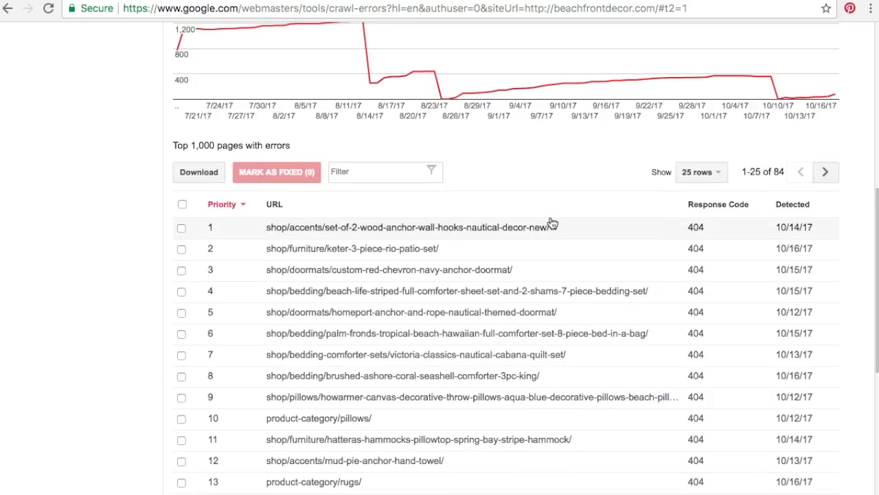
pyautogui.click(718, 174)
pyautogui.click(732, 294)
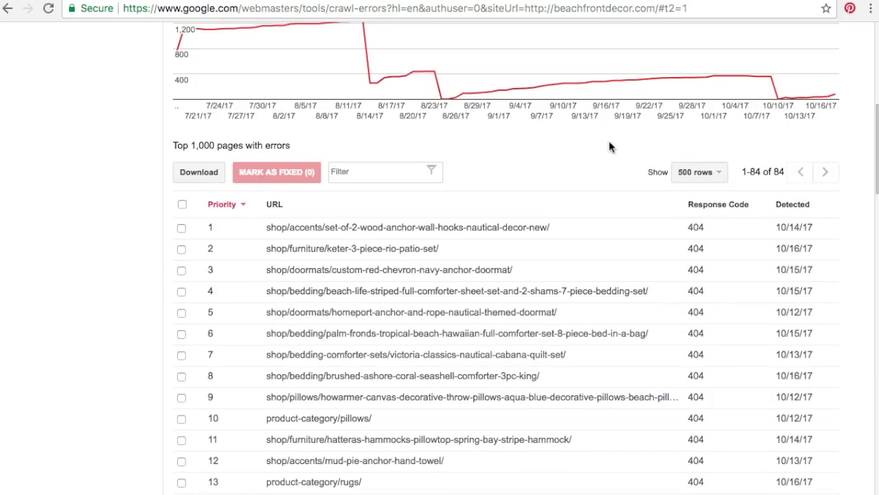
pyautogui.scroll(5, 618, 158)
pyautogui.scroll(-1, 494, 134)
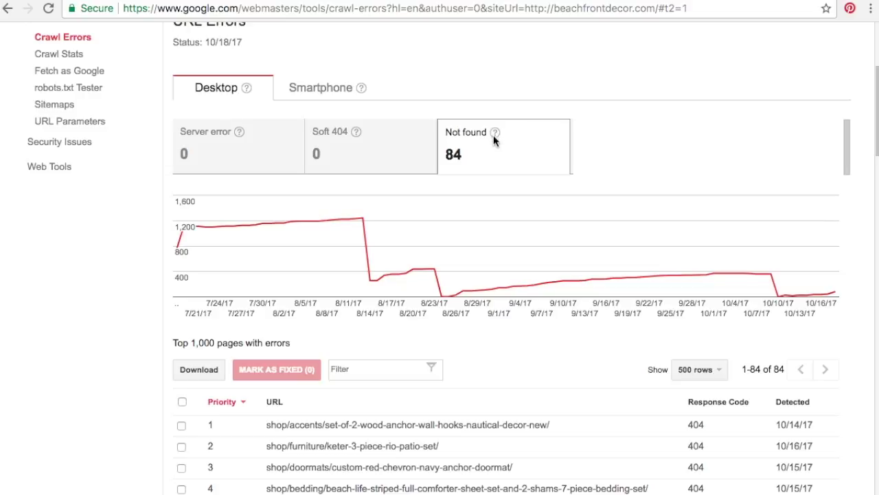
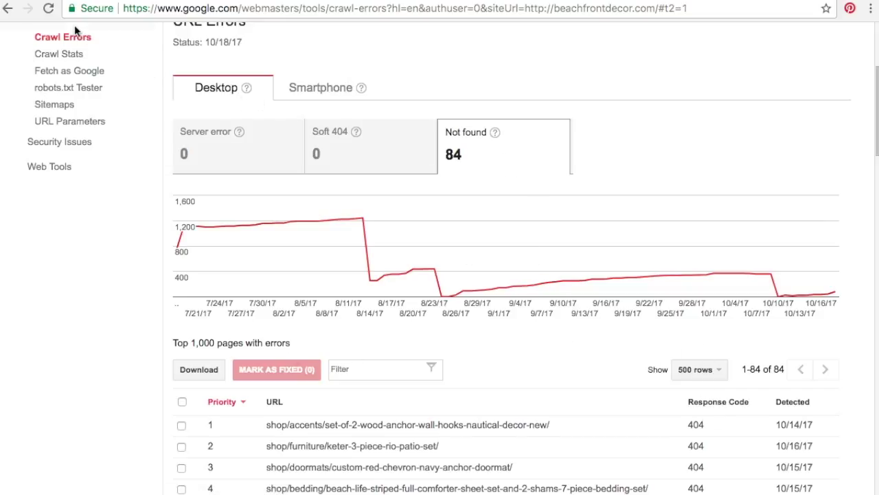
# - Show 500 rows per page and mark all 84 desktop Not found errors as fixed
pyautogui.scroll(-2, 569, 148)
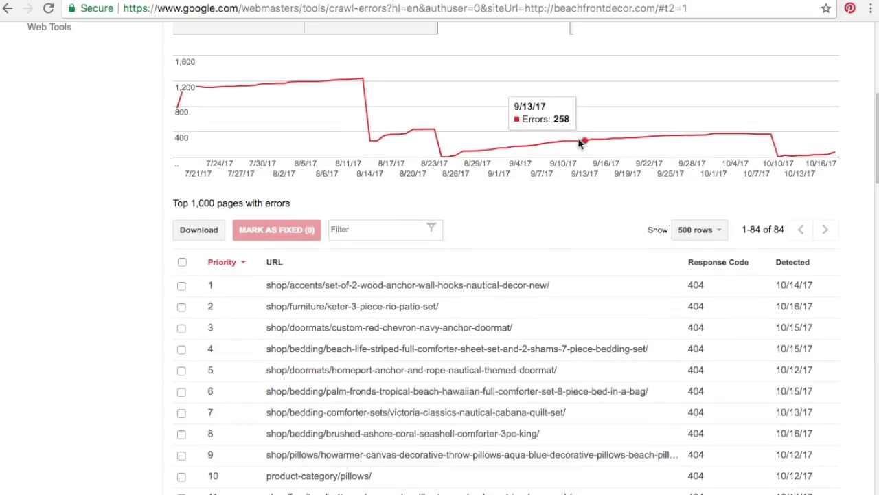
pyautogui.click(694, 231)
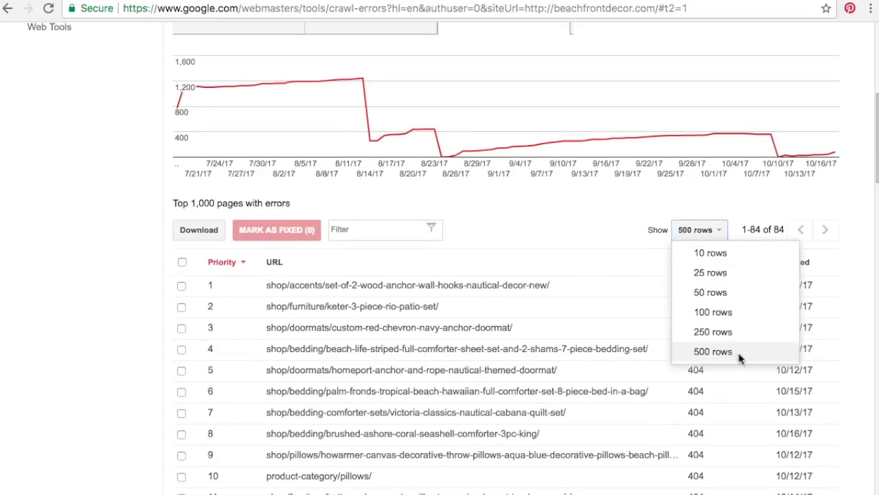
pyautogui.click(738, 351)
pyautogui.scroll(-1, 557, 215)
pyautogui.click(182, 230)
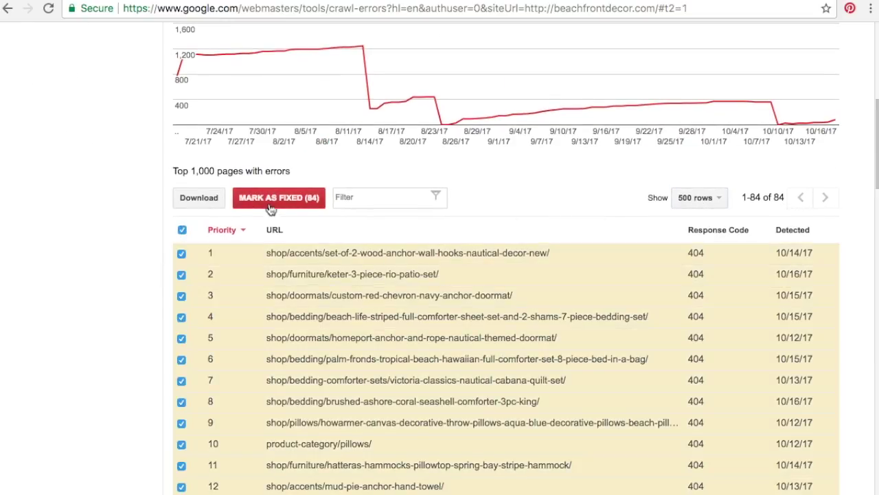
pyautogui.click(275, 198)
pyautogui.click(296, 311)
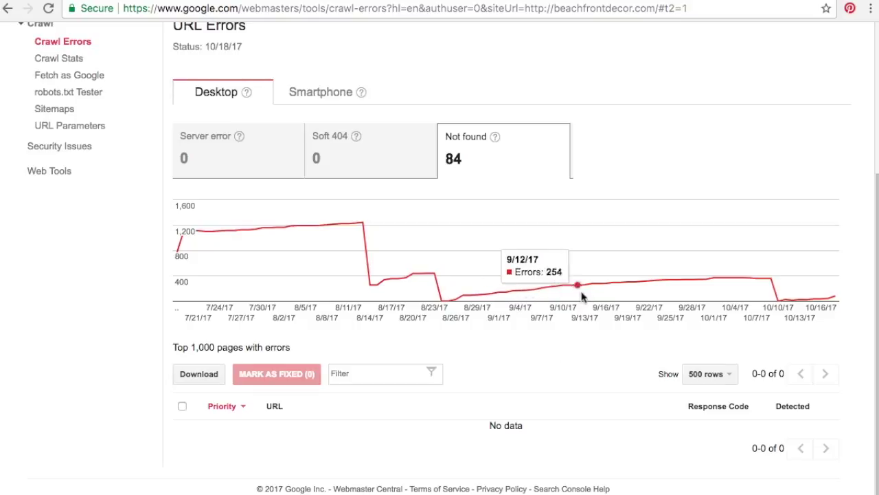
# - Switch the crawl errors report to the Smartphone view
pyautogui.moveTo(777, 284)
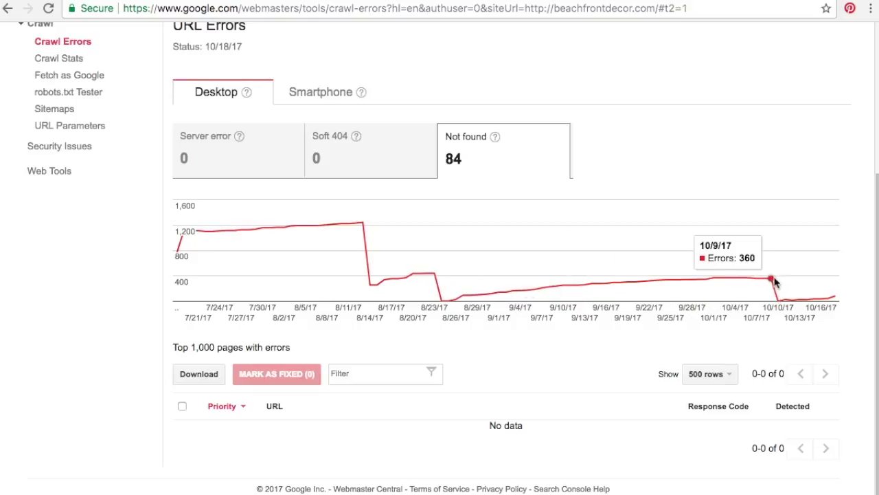
pyautogui.moveTo(834, 294)
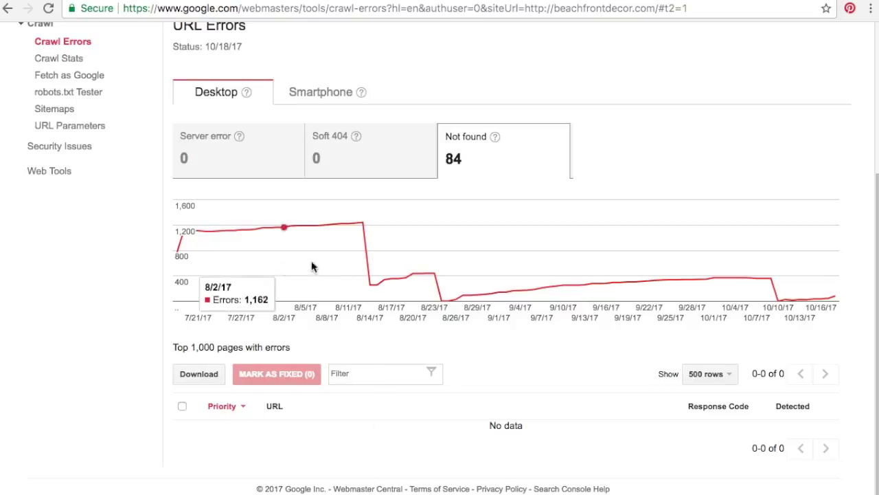
pyautogui.click(309, 91)
# - Mark the three smartphone Not found errors as fixed
pyautogui.click(412, 167)
pyautogui.scroll(-1, 440, 227)
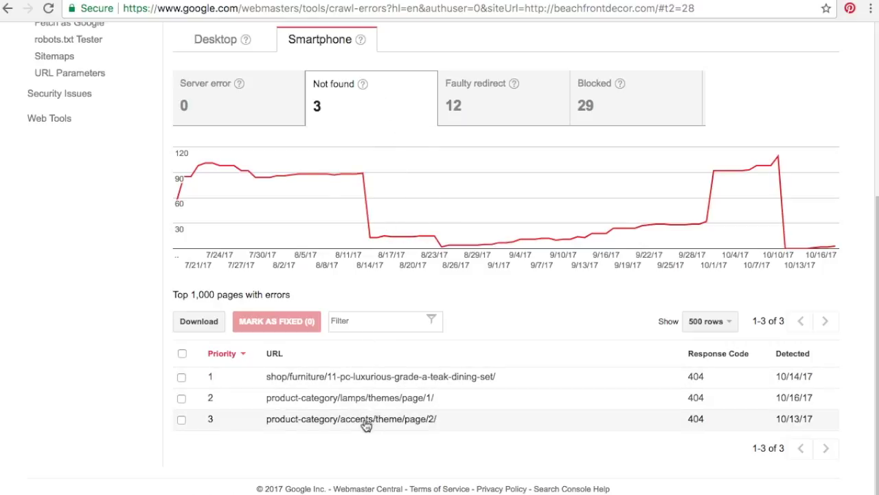
pyautogui.click(182, 355)
pyautogui.click(288, 320)
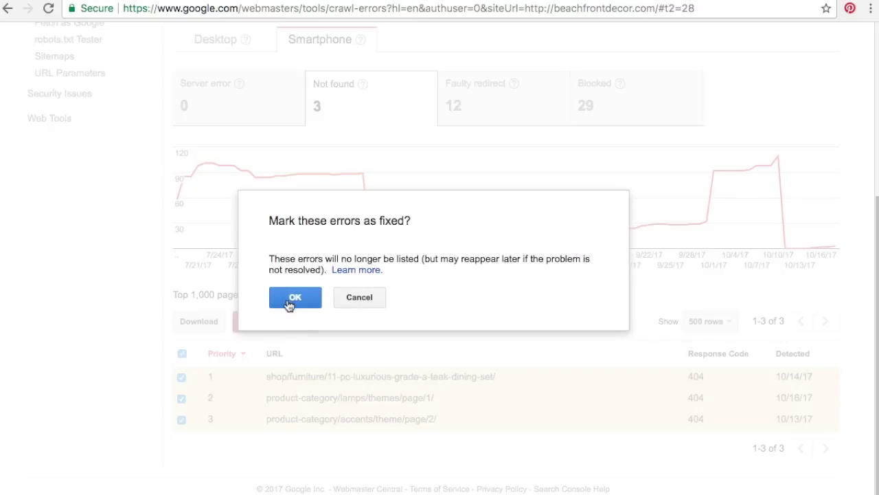
pyautogui.click(294, 298)
# - Mark the 12 smartphone Faulty redirect errors as fixed
pyautogui.click(483, 168)
pyautogui.scroll(-4, 455, 229)
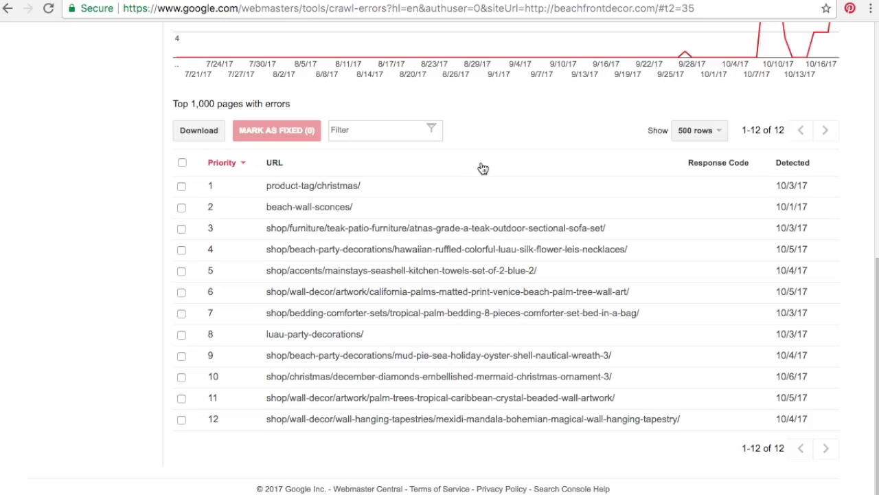
pyautogui.click(182, 162)
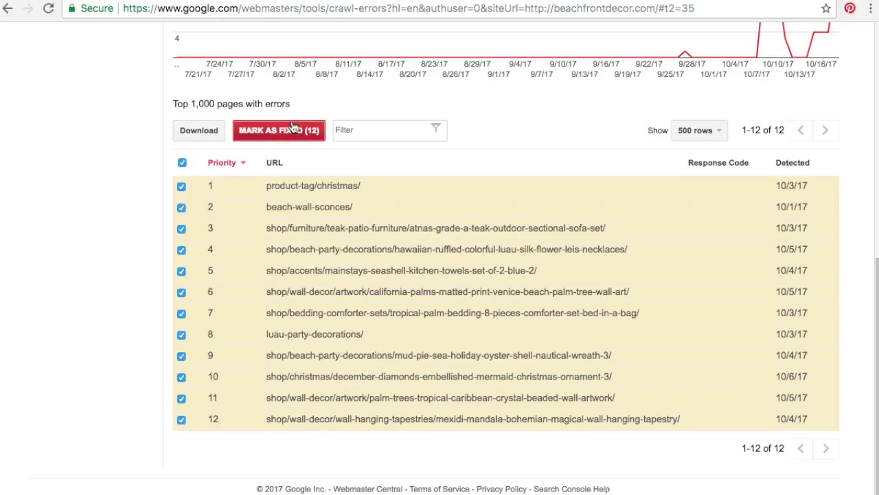
pyautogui.click(293, 127)
pyautogui.click(295, 297)
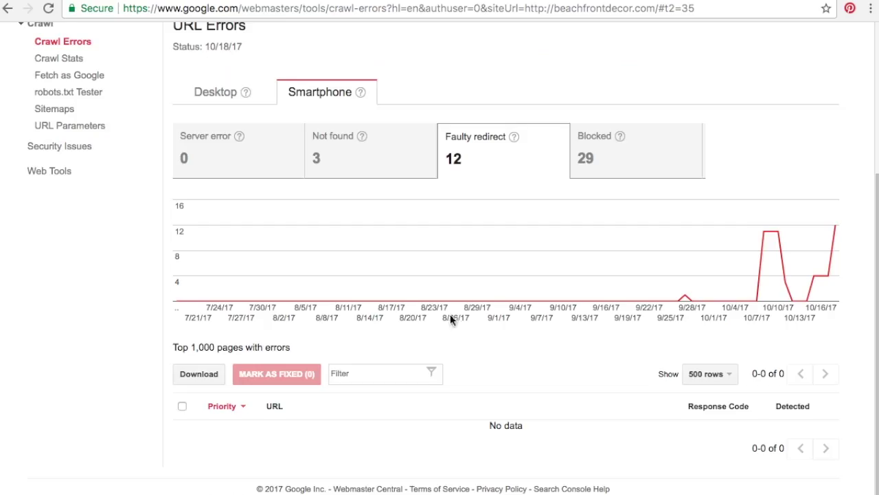
# - Mark the 29 smartphone Blocked errors as fixed and verify the Faulty redirect list is empty
pyautogui.click(584, 172)
pyautogui.scroll(-9, 588, 169)
pyautogui.scroll(3, 447, 268)
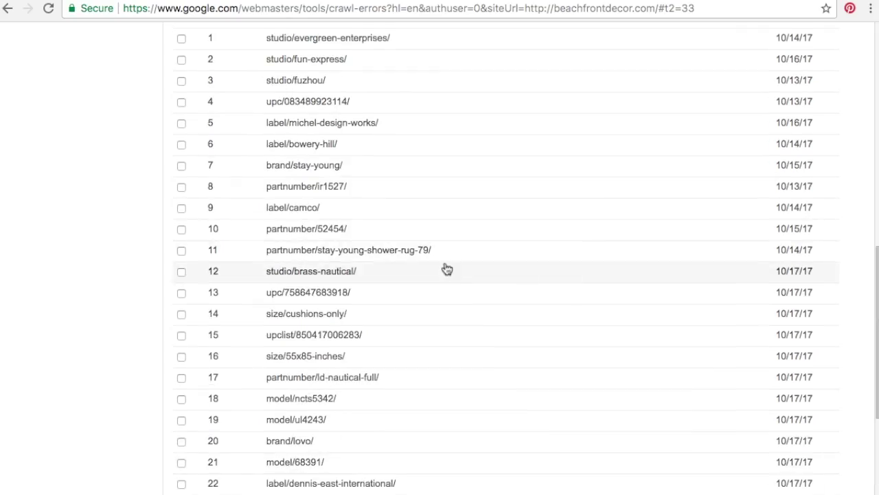
pyautogui.scroll(3, 447, 268)
pyautogui.click(182, 229)
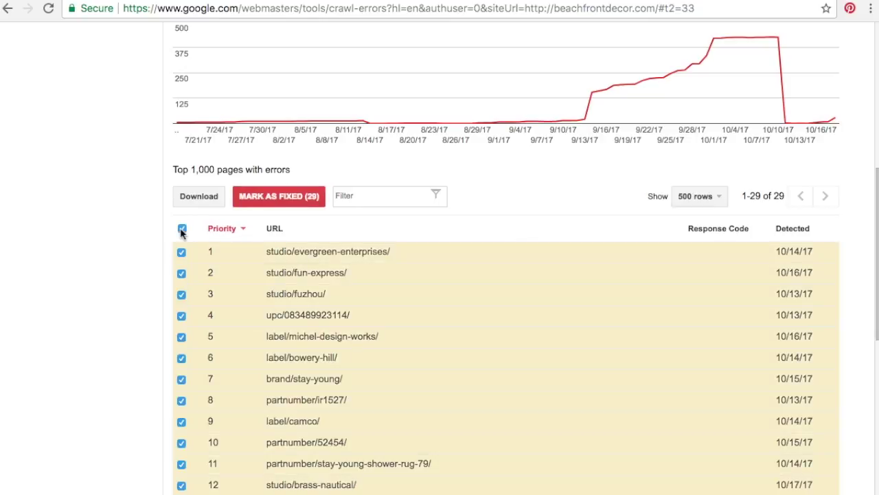
pyautogui.click(276, 196)
pyautogui.click(295, 297)
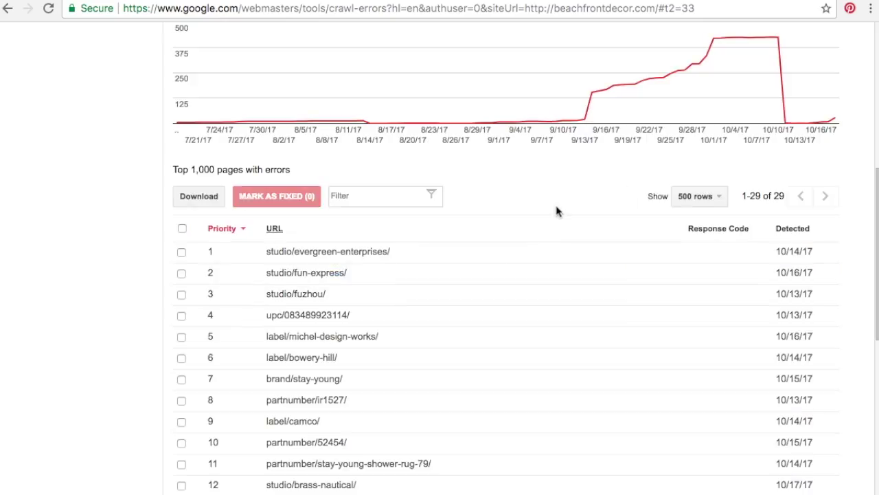
pyautogui.moveTo(772, 239)
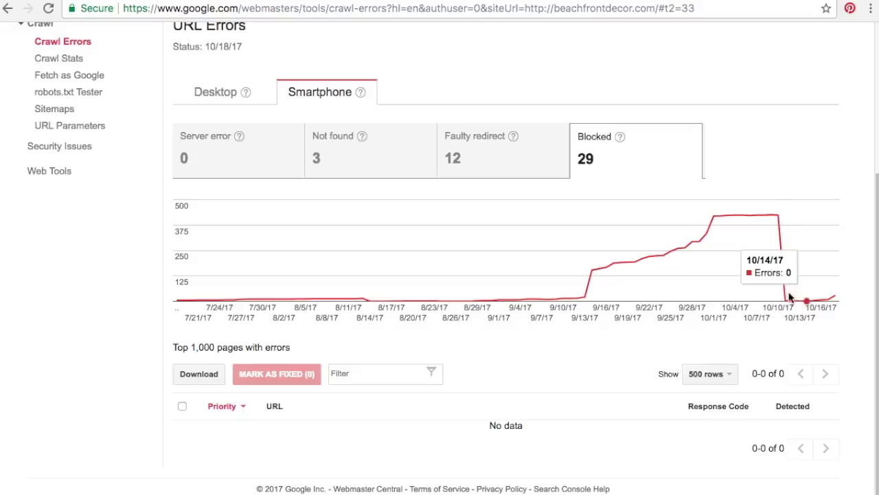
pyautogui.click(465, 172)
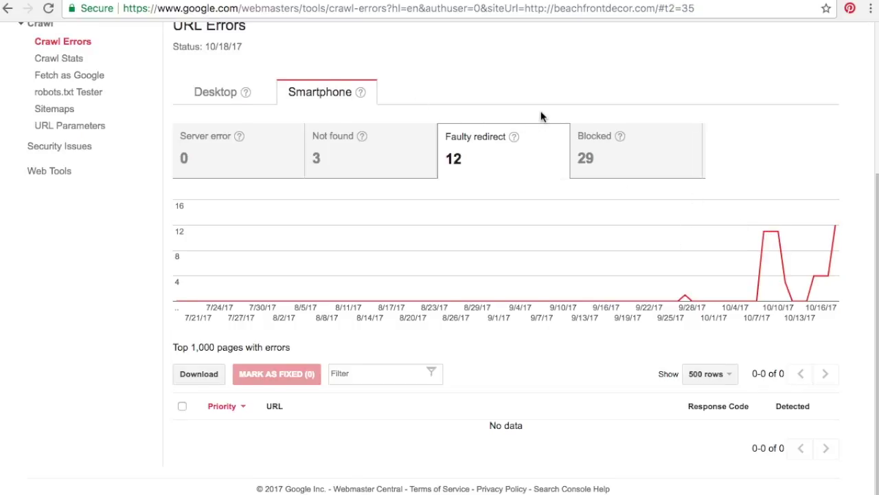
pyautogui.scroll(3, 542, 118)
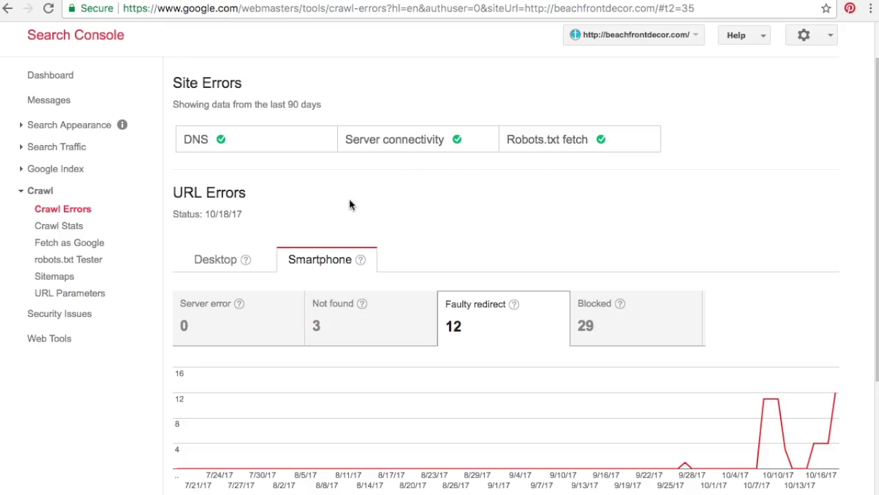
# - Review the 90-day Crawl Stats charts, with pages crawled per day averaging 2,642
pyautogui.click(74, 226)
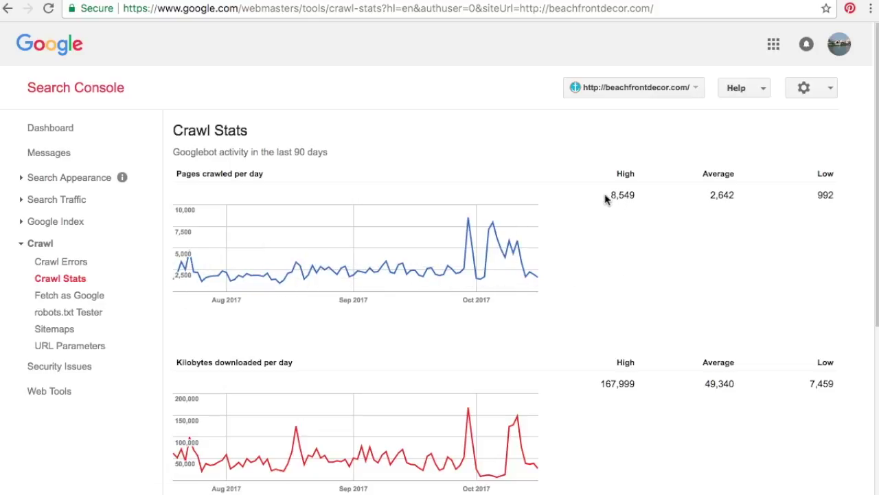
pyautogui.moveTo(487, 219)
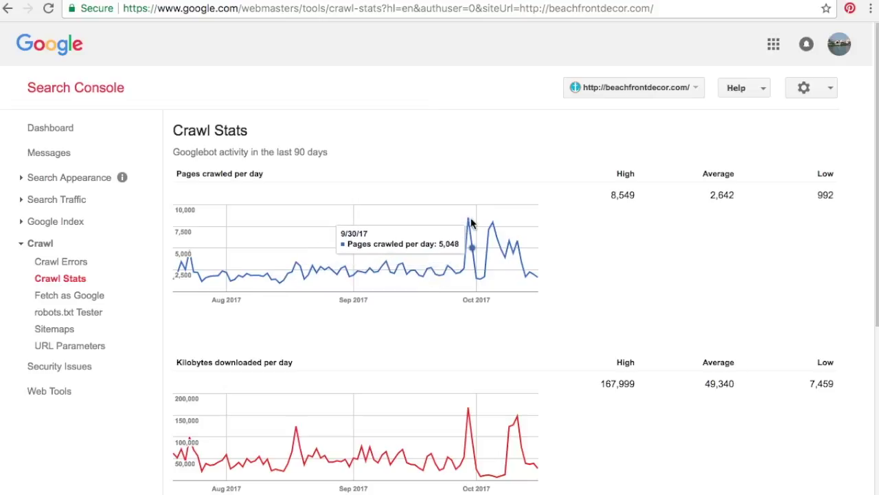
pyautogui.scroll(-1, 597, 249)
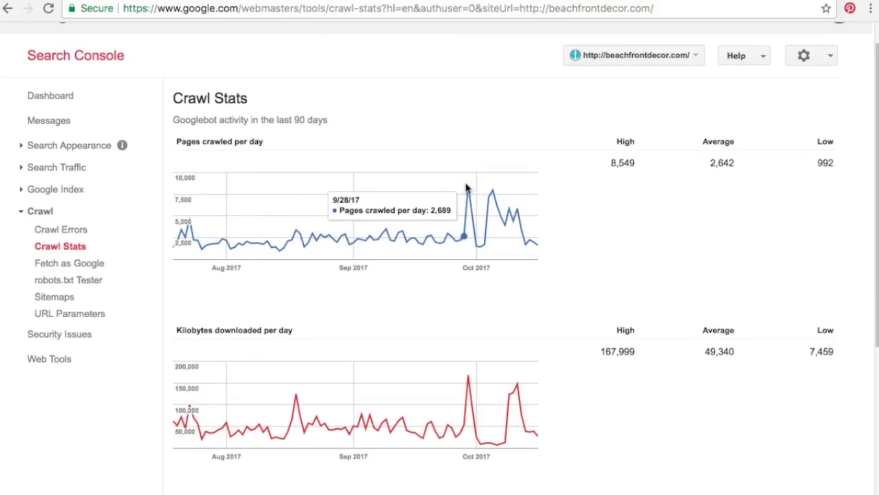
pyautogui.scroll(-3, 453, 272)
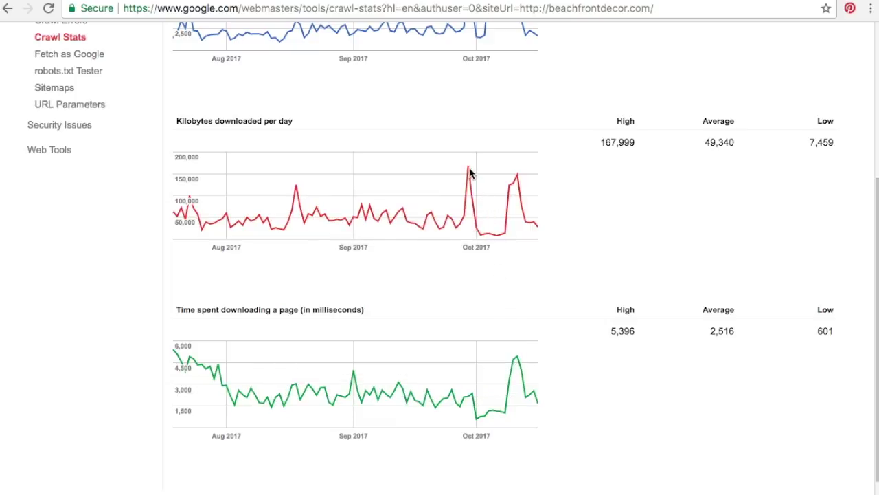
pyautogui.moveTo(517, 174)
pyautogui.scroll(4, 309, 262)
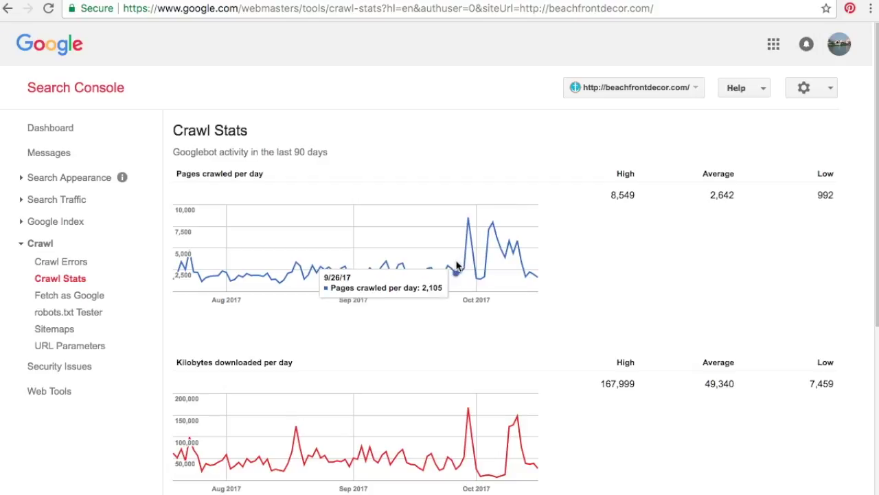
pyautogui.scroll(-5, 620, 269)
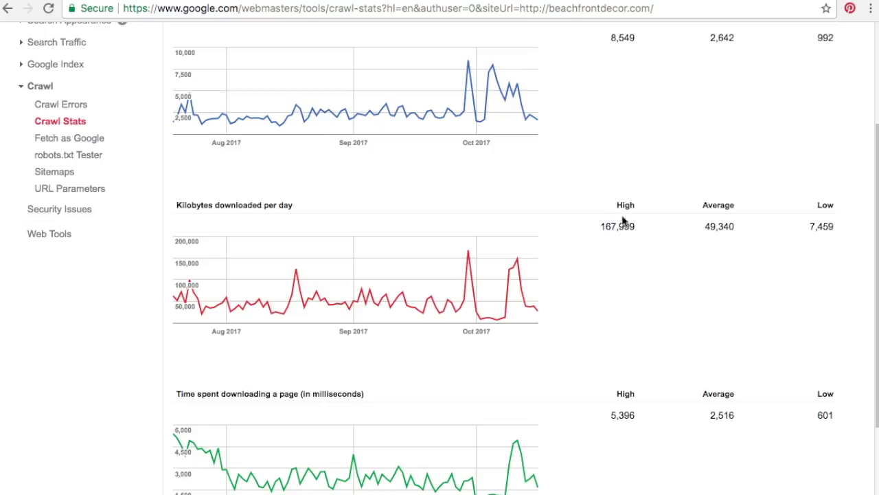
pyautogui.scroll(1, 639, 225)
pyautogui.scroll(3, 729, 263)
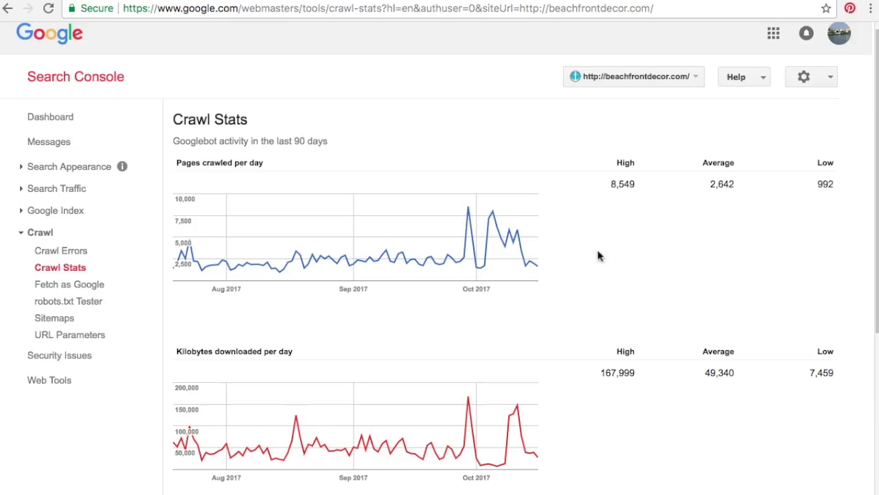
# - In Fetch as Google, fetch and render the homepage and inspect the 10/12/17 smartphone fetch
pyautogui.click(77, 286)
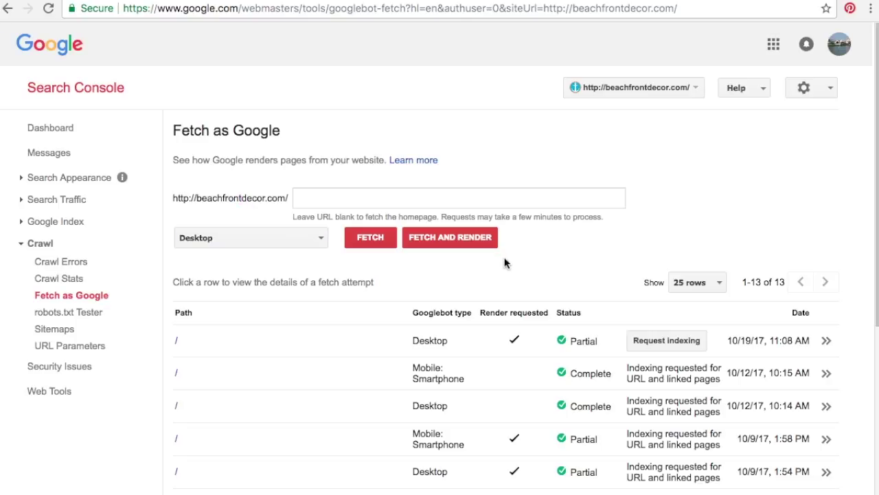
pyautogui.click(482, 243)
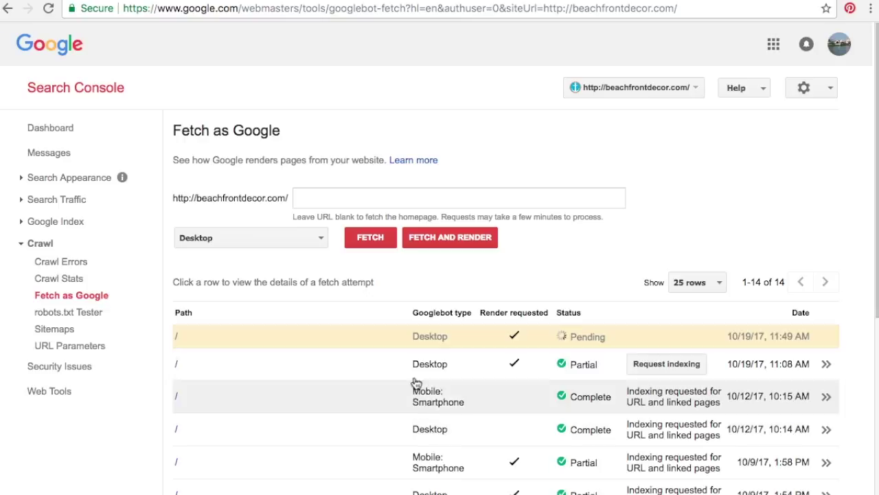
pyautogui.scroll(-1, 446, 329)
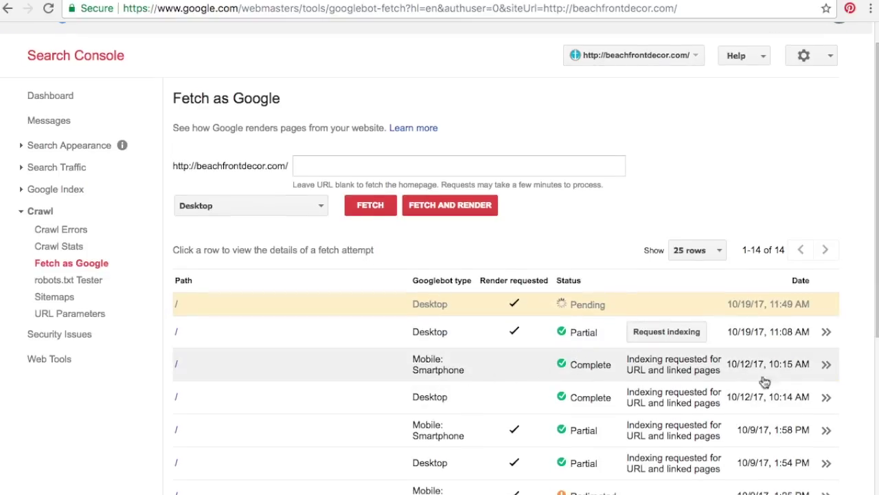
pyautogui.click(828, 367)
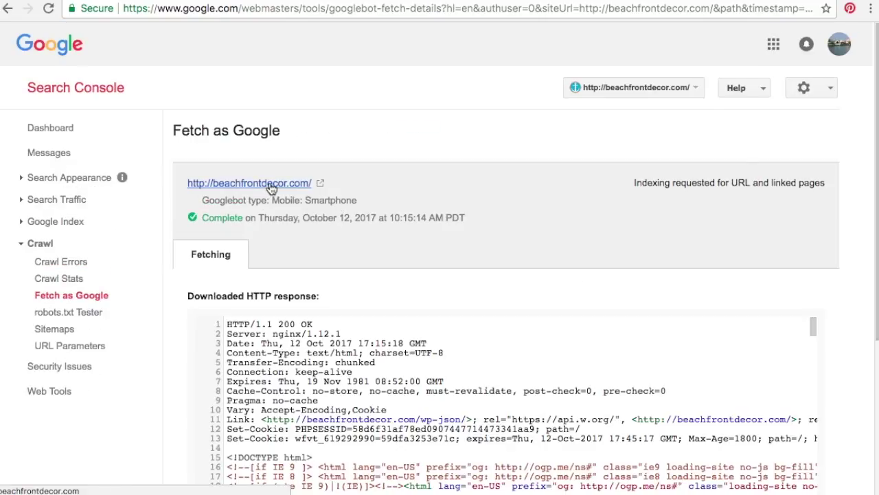
pyautogui.scroll(-4, 525, 343)
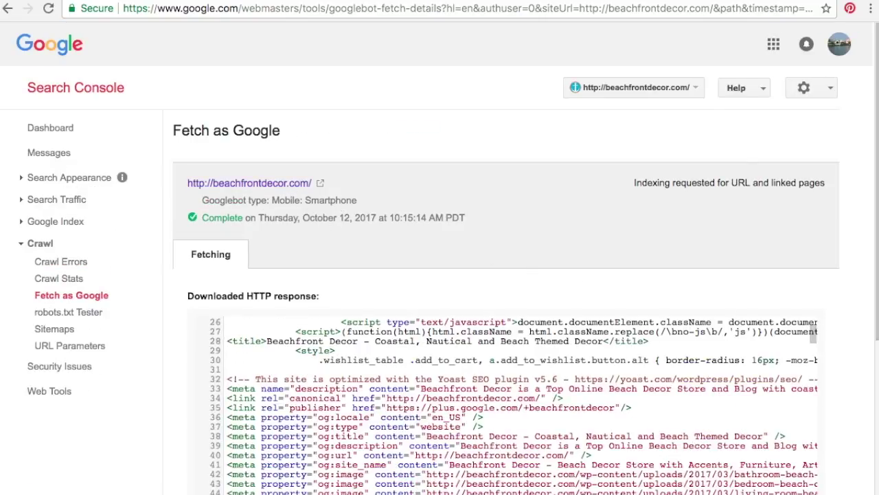
pyautogui.scroll(-3, 745, 332)
pyautogui.scroll(3, 745, 333)
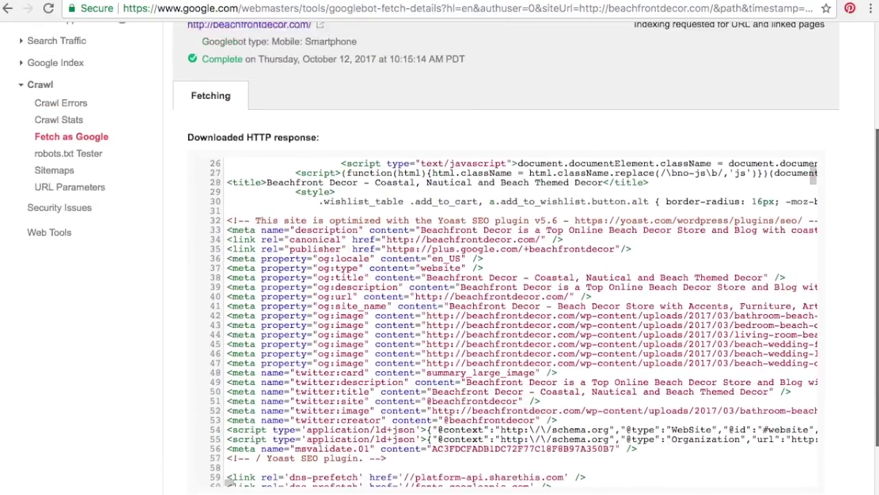
pyautogui.click(55, 270)
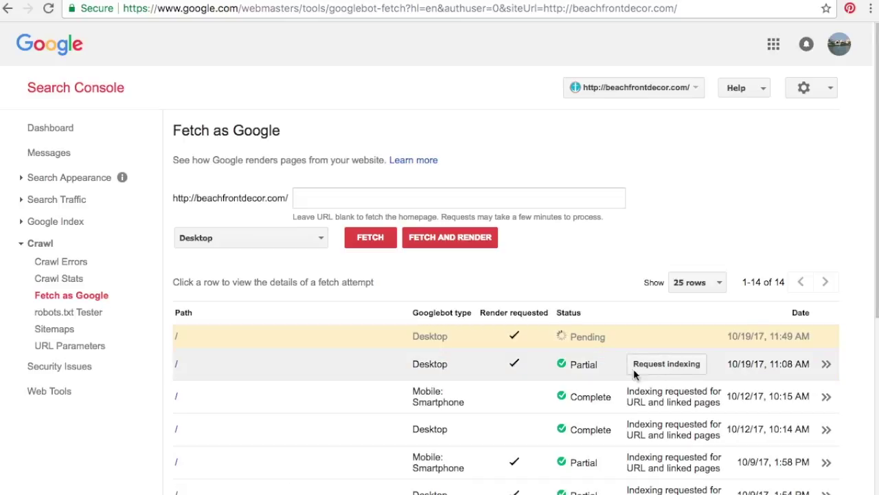
# - Request indexing for the 10/19 desktop fetch, crawling the URL and its direct links
pyautogui.click(677, 366)
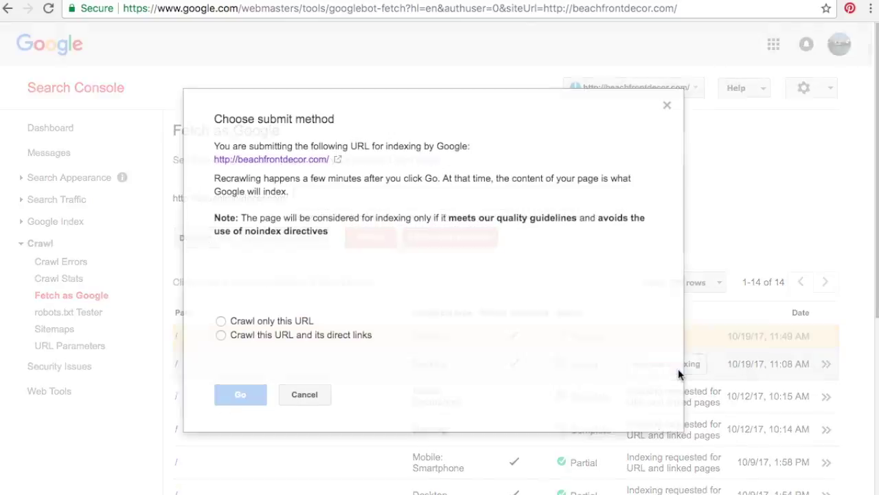
pyautogui.click(233, 276)
pyautogui.click(222, 335)
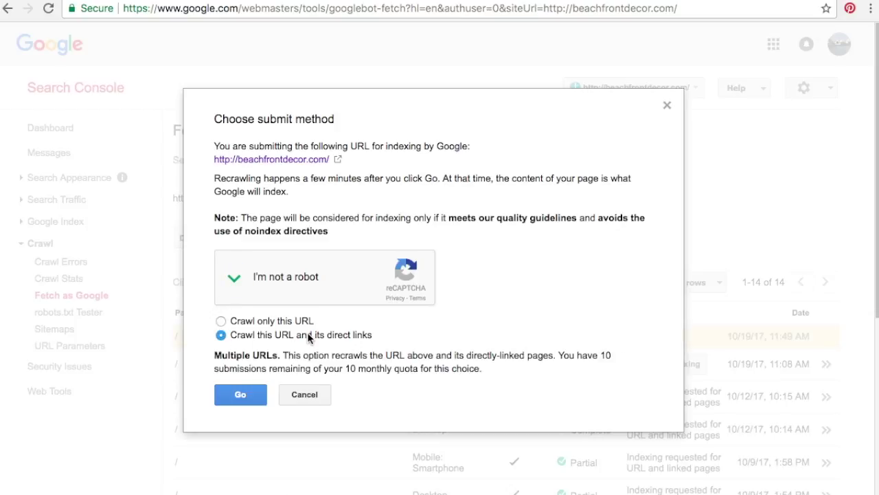
pyautogui.click(240, 394)
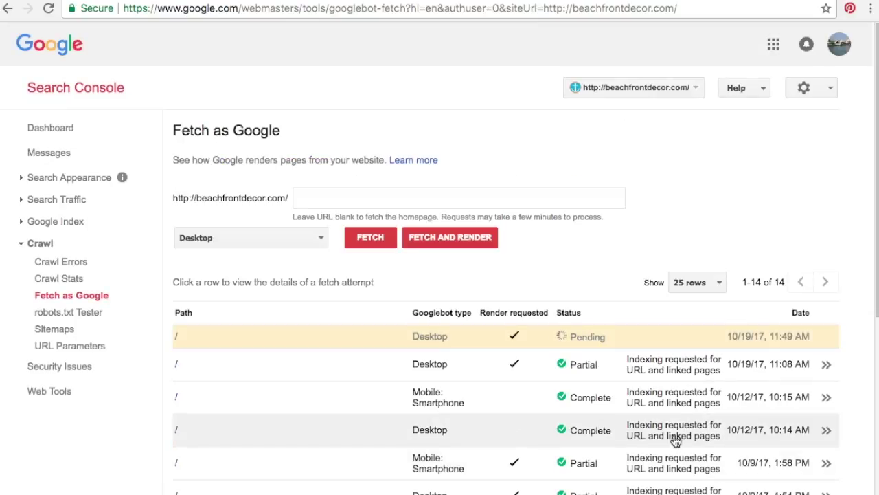
# - View the 10/19 desktop fetch's Rendering details (Partial status) and its blocked resources list
pyautogui.click(821, 368)
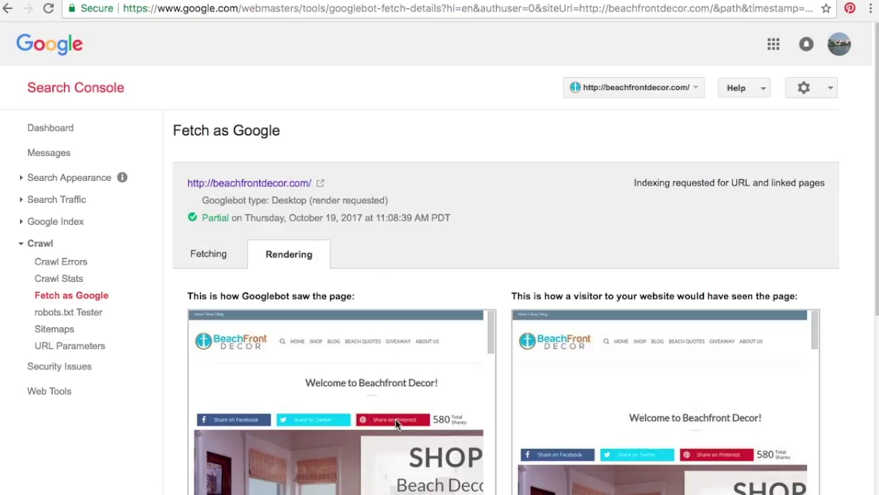
pyautogui.scroll(-3, 459, 265)
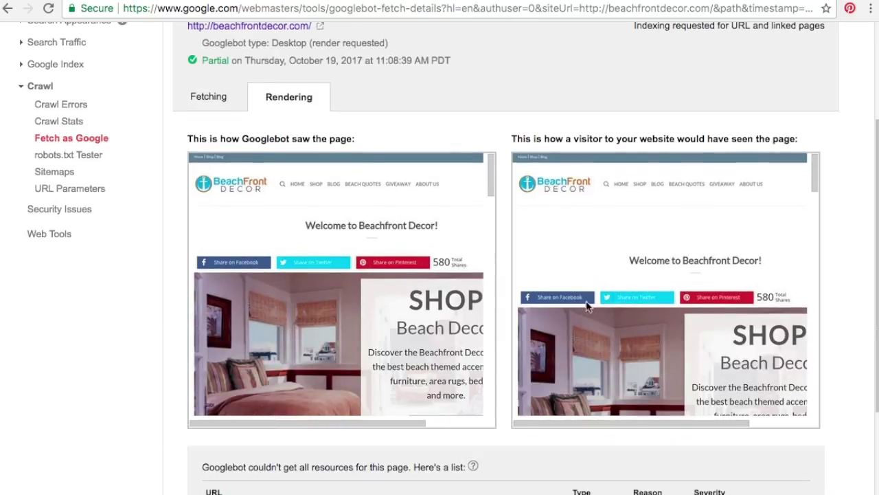
pyautogui.scroll(-2, 814, 173)
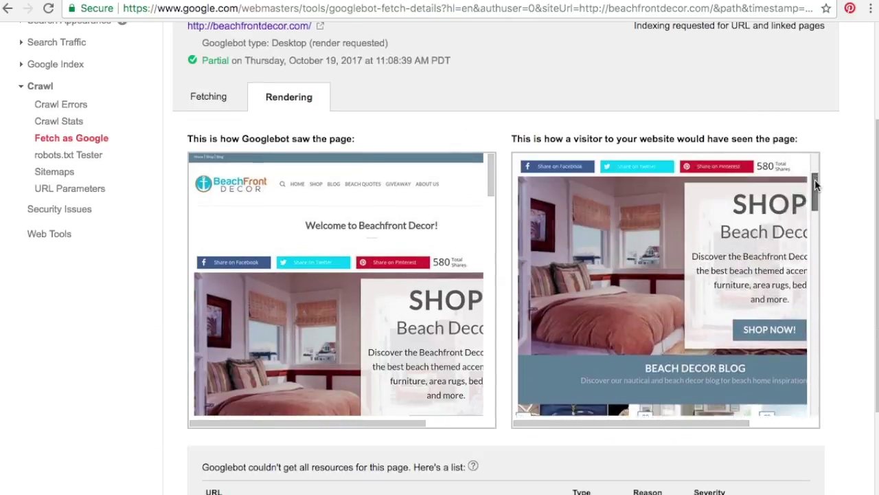
pyautogui.scroll(-2, 845, 234)
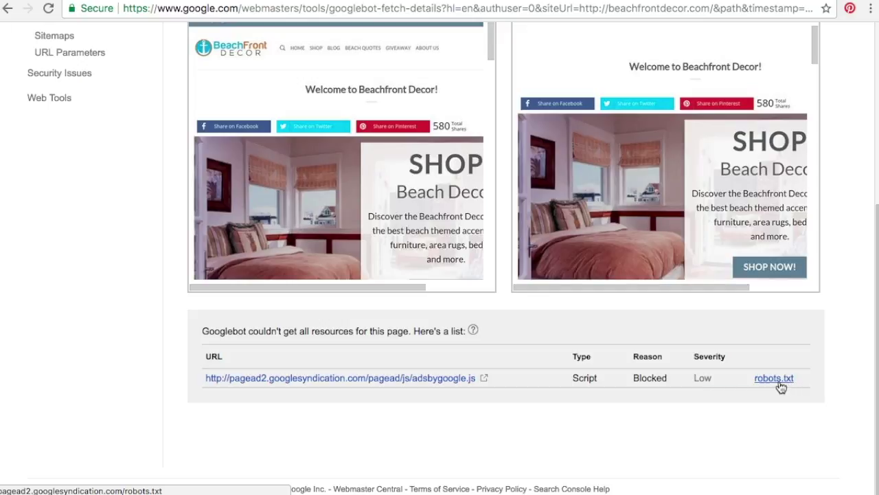
pyautogui.scroll(4, 161, 335)
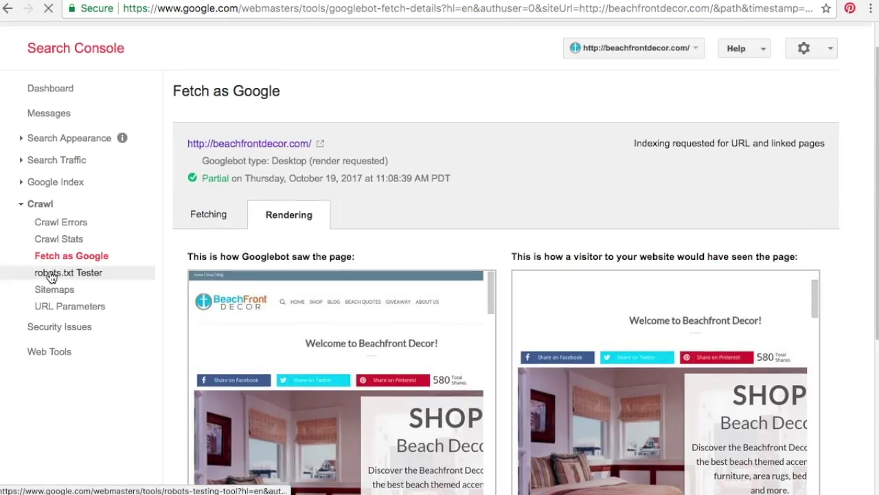
# - In the robots.txt Tester, review the Disallow rules on lines 2–15
pyautogui.click(52, 275)
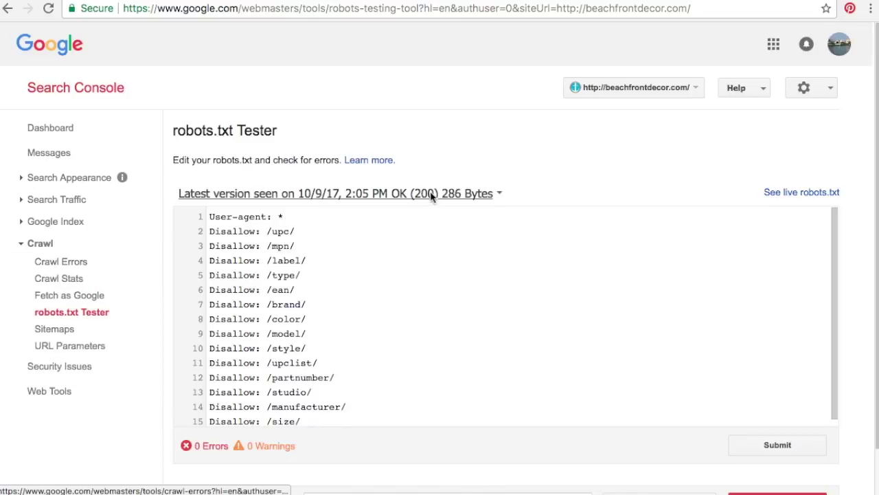
pyautogui.moveTo(224, 231); pyautogui.dragTo(344, 364)
pyautogui.click(340, 364)
pyautogui.moveTo(326, 426); pyautogui.dragTo(253, 339)
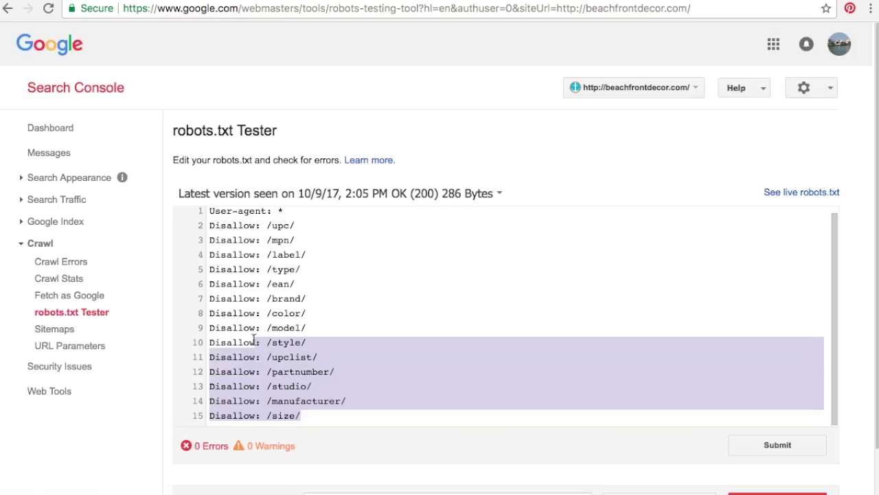
pyautogui.click(257, 313)
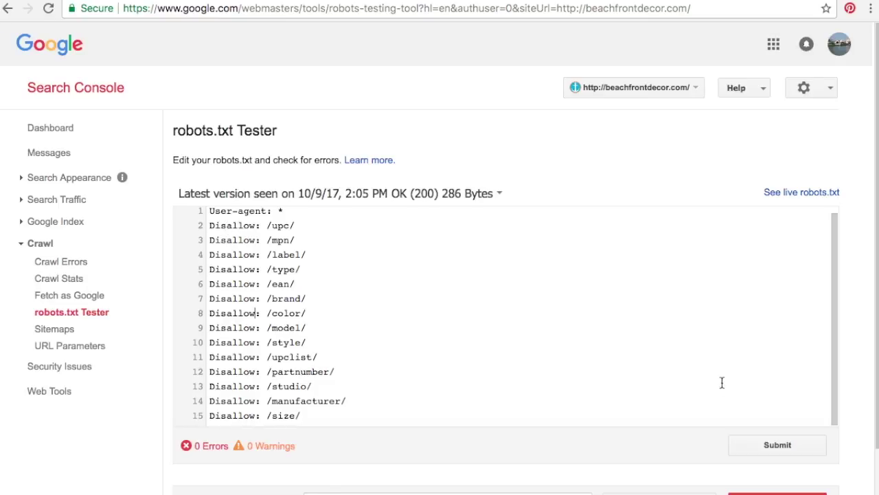
pyautogui.scroll(-2, 490, 401)
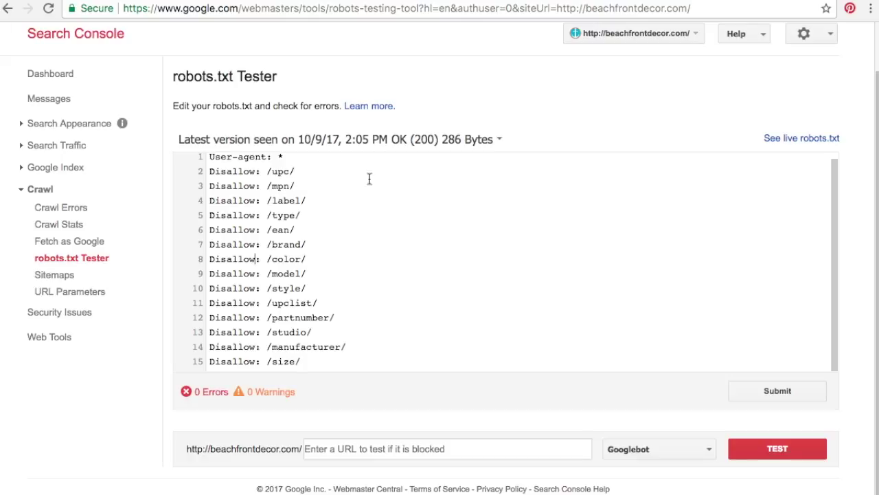
pyautogui.scroll(2, 445, 275)
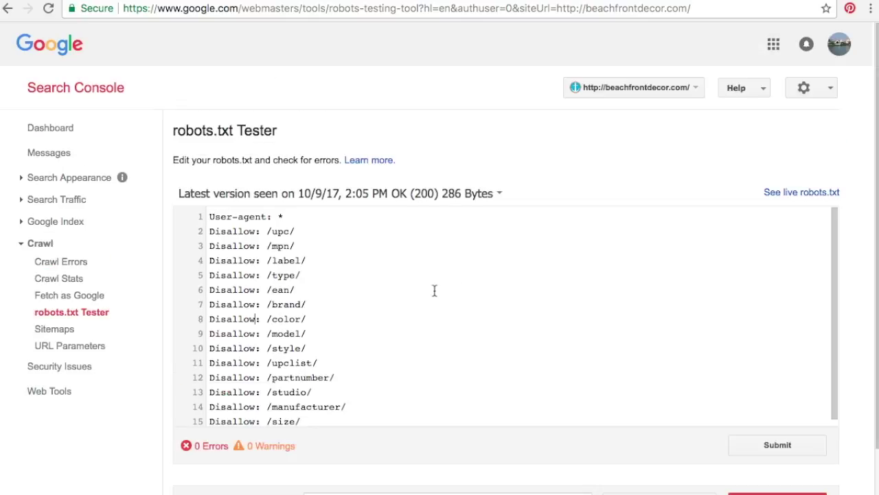
# - Re-check the User-agent: * line and its Disallow rules, then go to Sitemaps
pyautogui.moveTo(208, 218); pyautogui.dragTo(275, 217)
pyautogui.click(297, 217)
pyautogui.moveTo(206, 231); pyautogui.dragTo(385, 394)
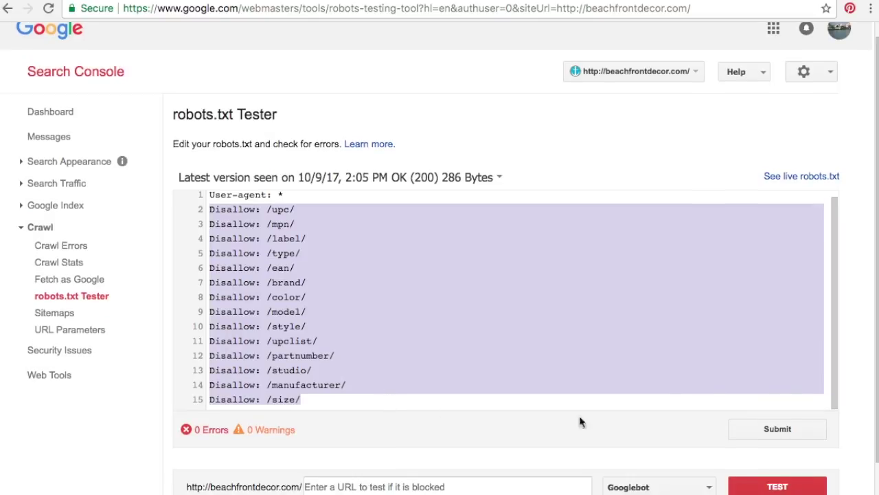
pyautogui.click(309, 312)
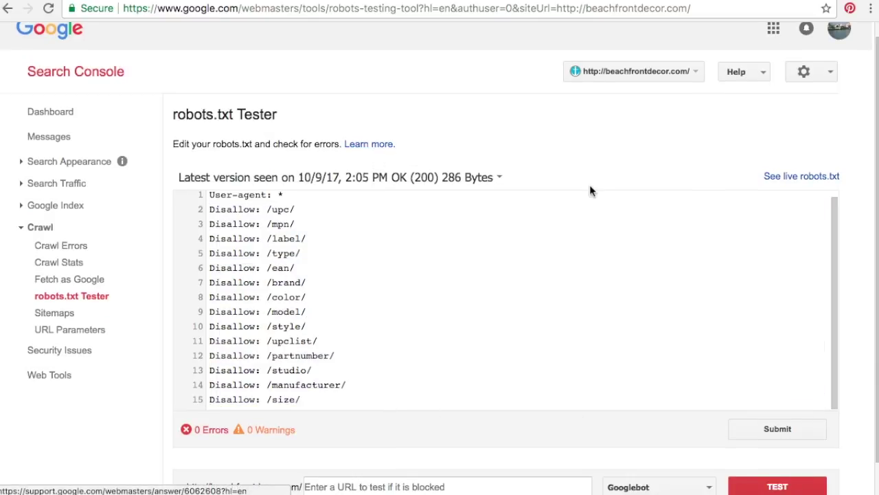
pyautogui.scroll(-1, 864, 257)
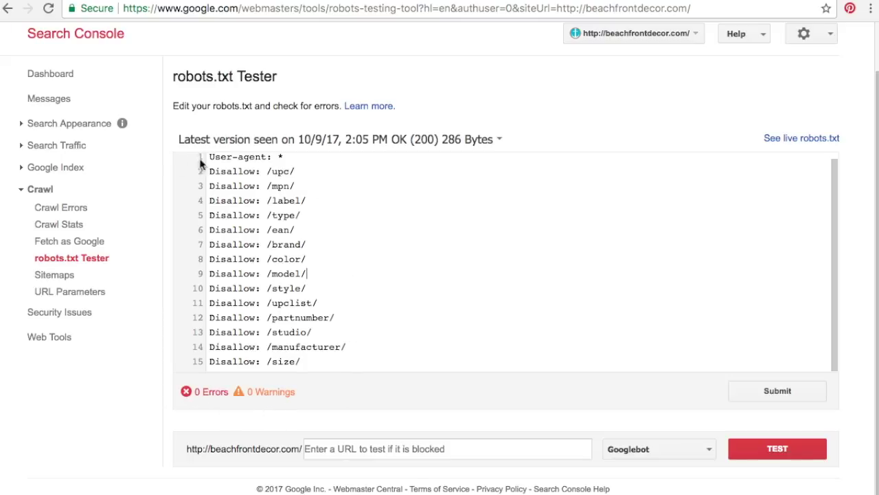
pyautogui.moveTo(209, 159); pyautogui.dragTo(294, 161)
pyautogui.click(410, 193)
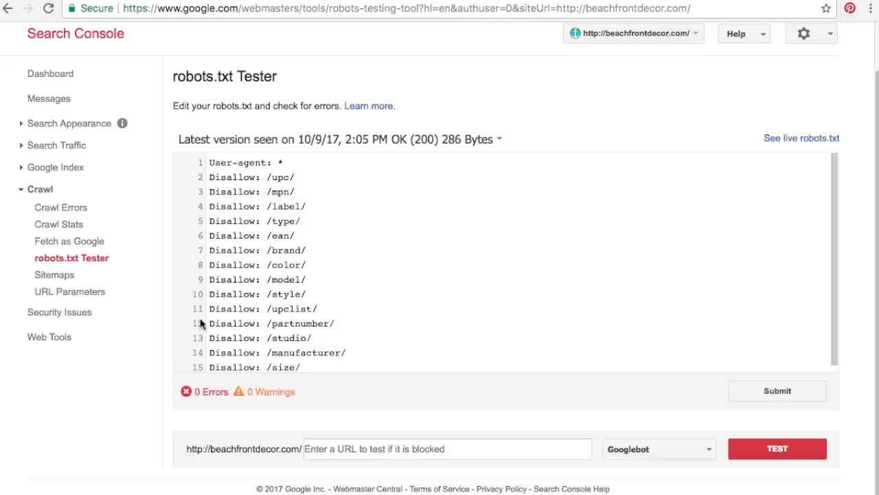
pyautogui.click(58, 276)
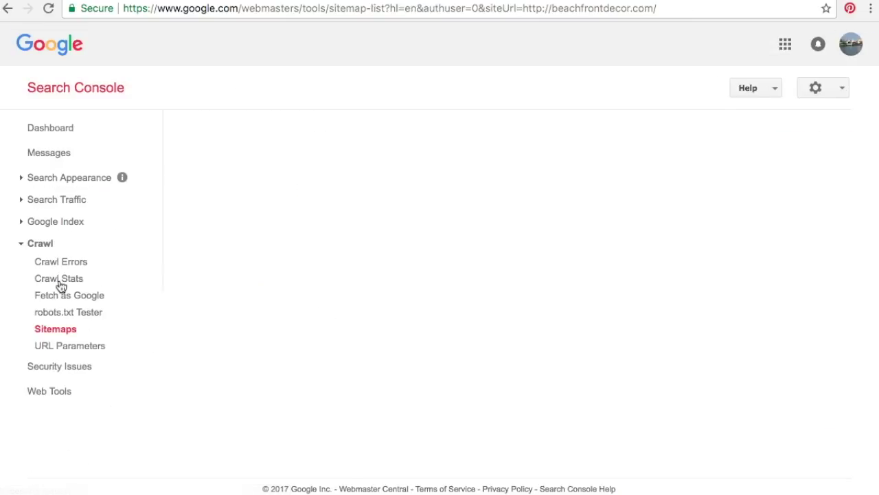
# - Compare Web pages and All content types stats, then inspect /sitemap_index.xml (398 submitted, 317 indexed)
pyautogui.scroll(-3, 647, 227)
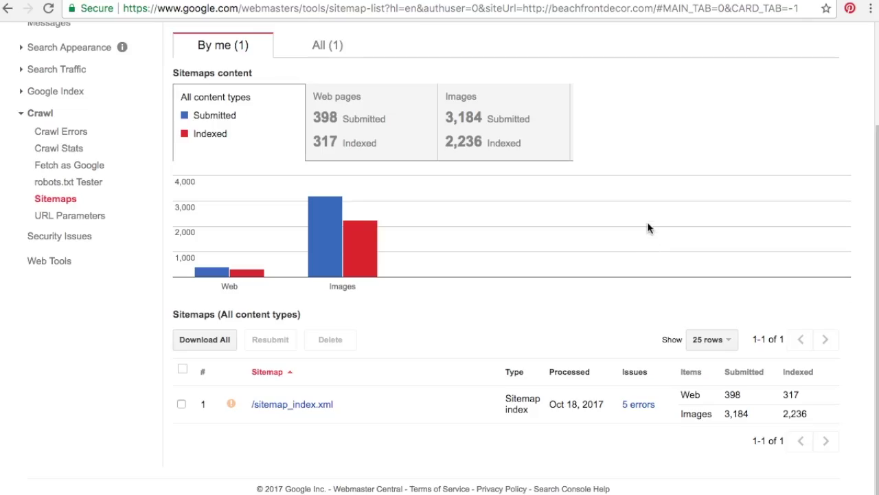
pyautogui.click(375, 137)
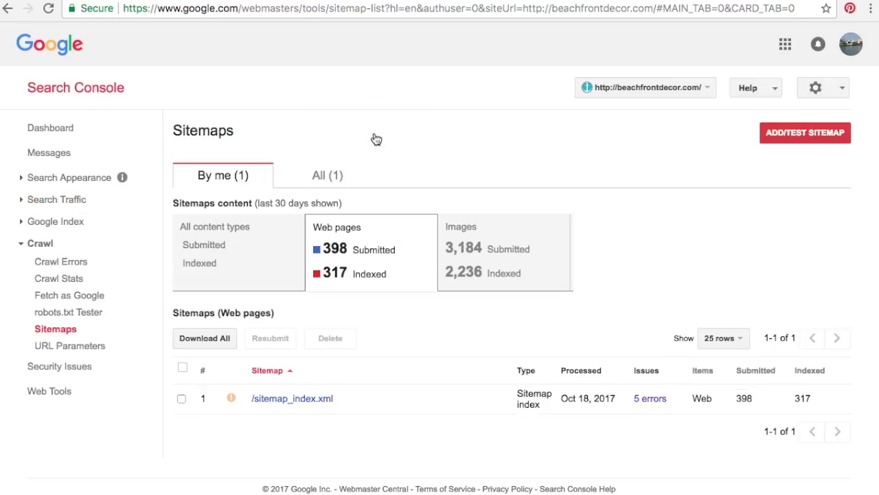
pyautogui.scroll(-3, 687, 198)
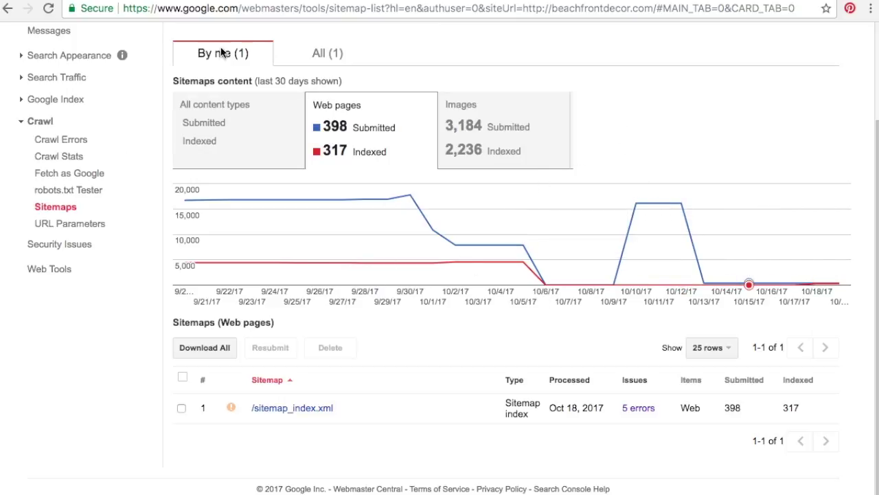
pyautogui.click(251, 151)
pyautogui.scroll(-1, 540, 222)
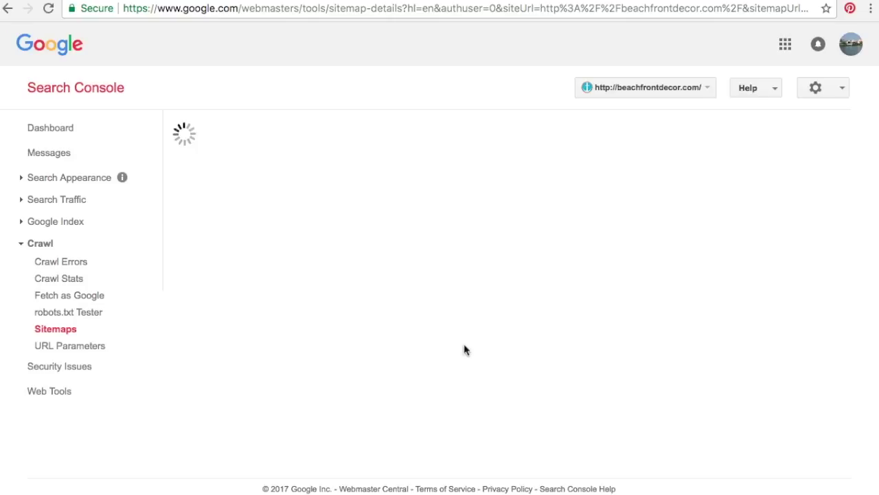
pyautogui.click(302, 167)
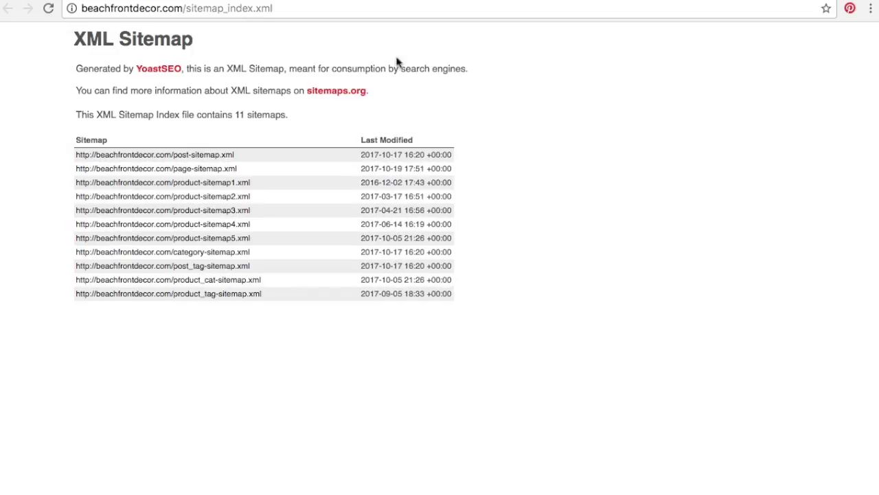
pyautogui.press('super+w')
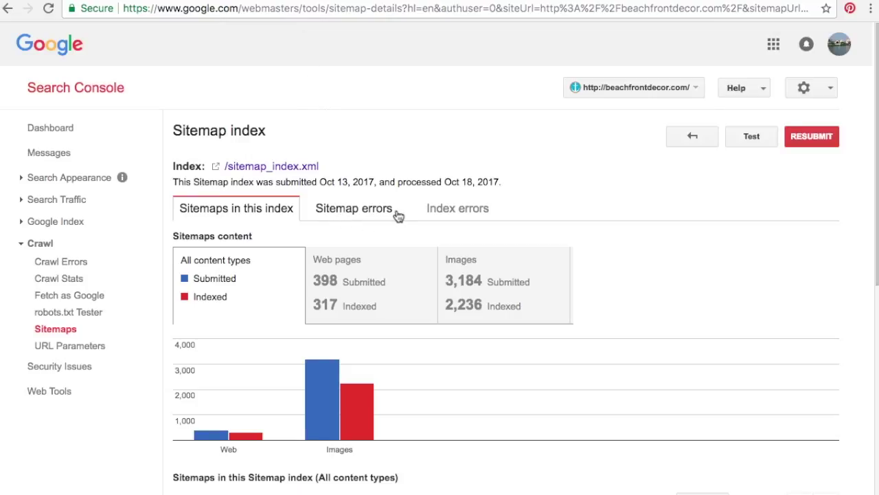
# - Inspect /product-sitemap1.xml's Unsupported file format error from Oct 18, 2017, then return to Sitemaps
pyautogui.click(446, 214)
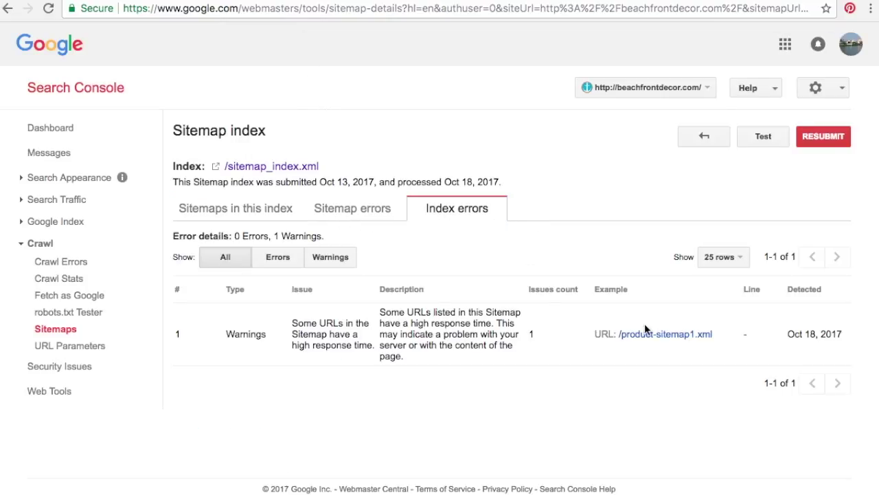
pyautogui.click(273, 210)
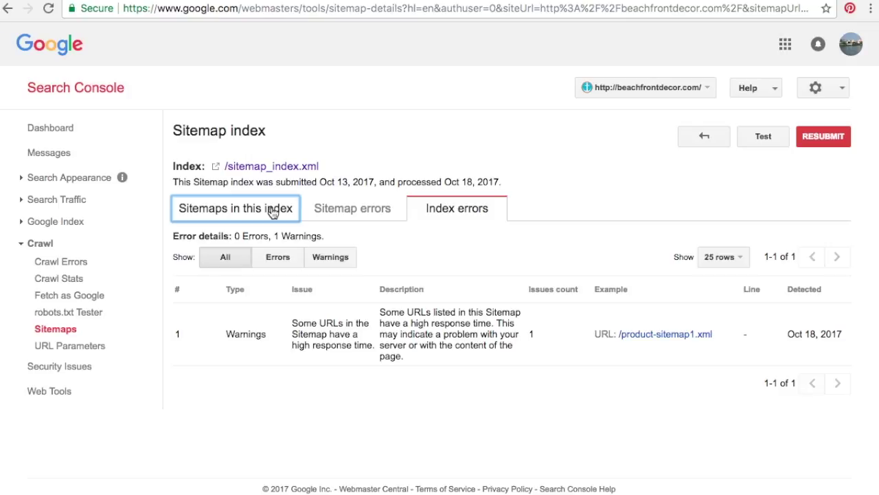
pyautogui.scroll(-5, 616, 193)
pyautogui.scroll(-1, 687, 378)
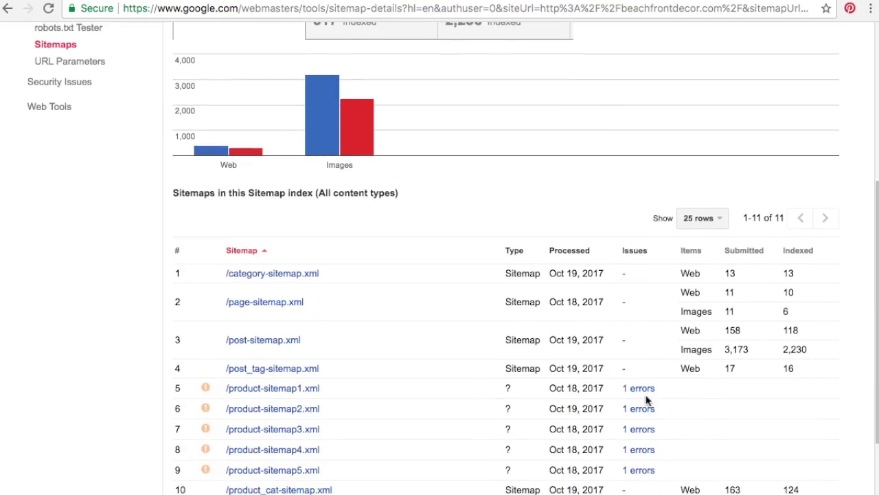
pyautogui.scroll(-2, 644, 405)
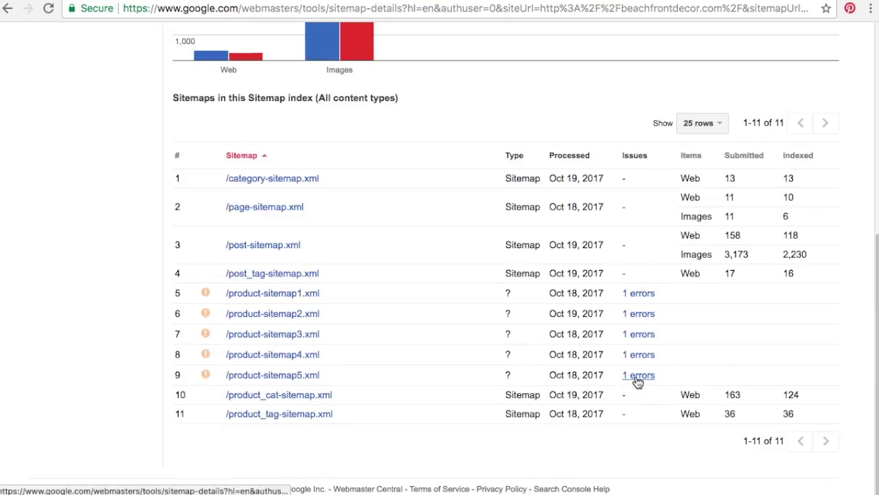
pyautogui.click(255, 295)
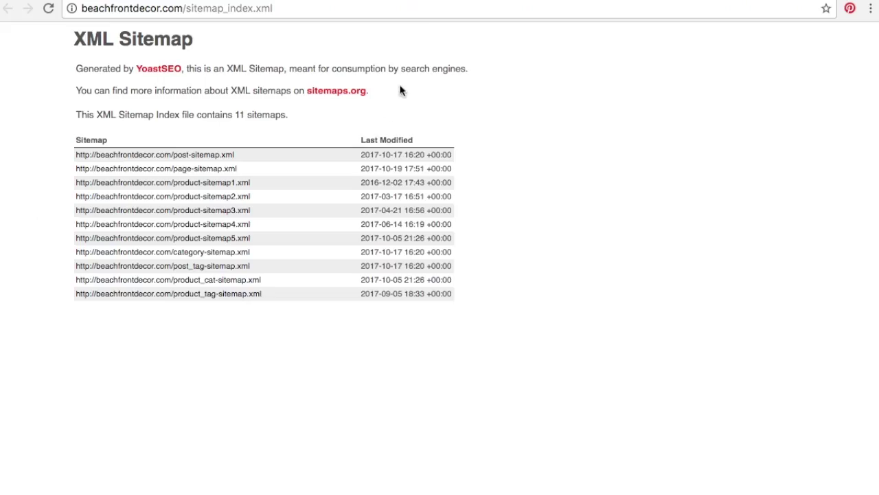
pyautogui.click(231, 184)
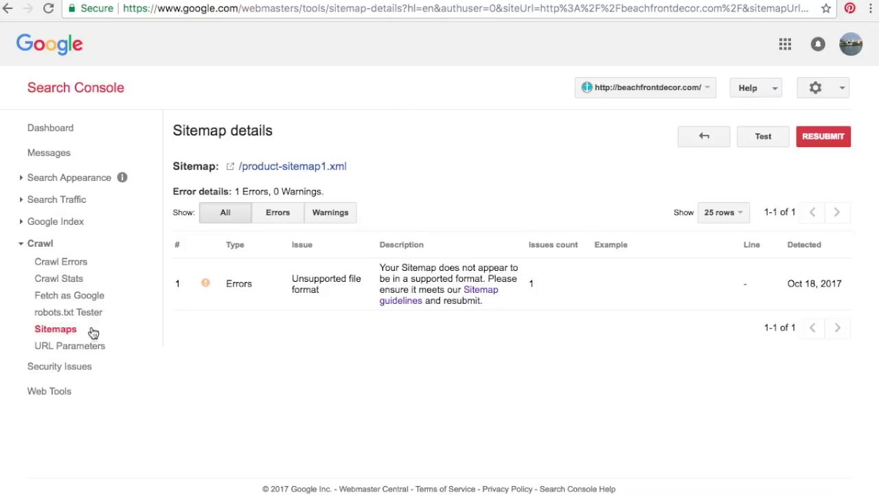
pyautogui.click(94, 329)
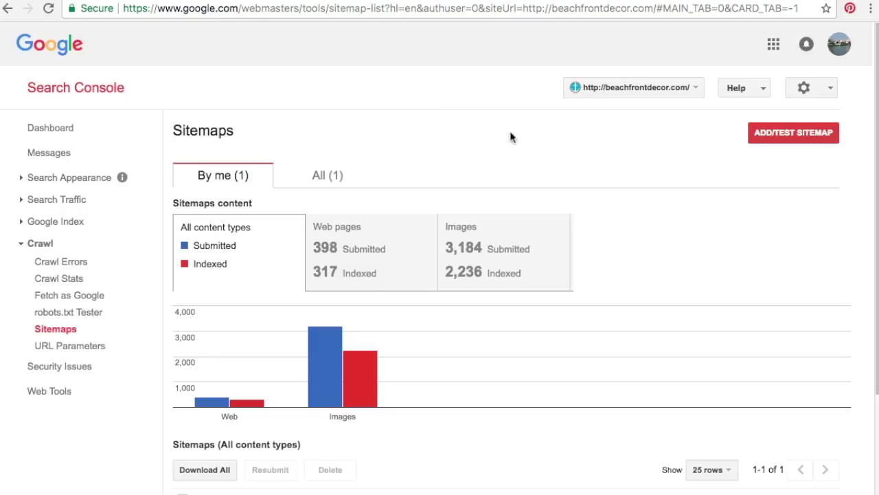
# - Cancel the Add/Test Sitemap dialog without submitting, then open URL Parameters under Crawl
pyautogui.click(794, 139)
pyautogui.click(737, 184)
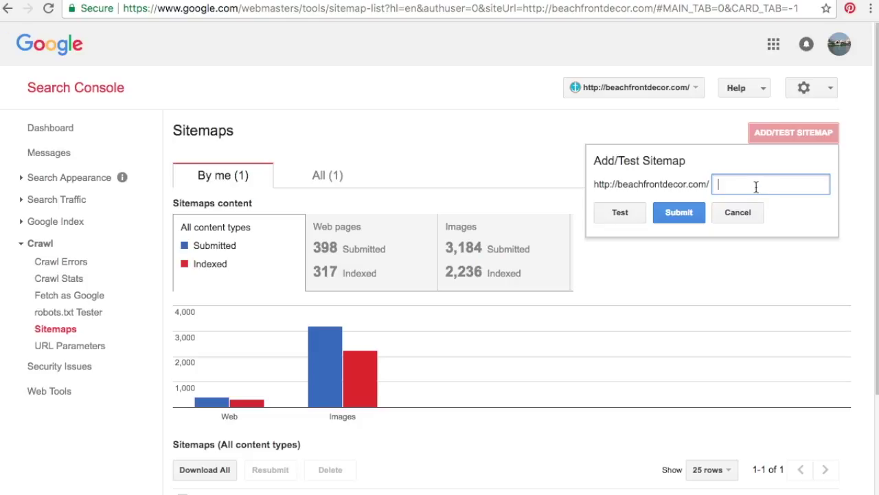
pyautogui.click(743, 215)
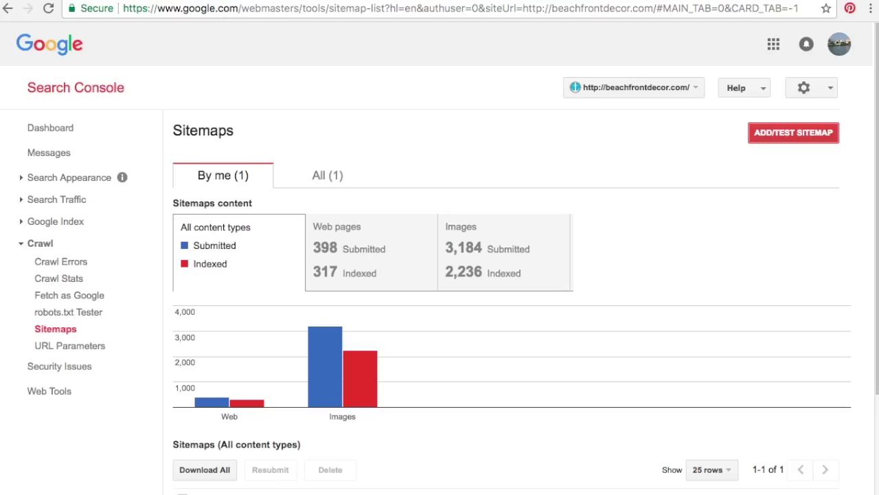
pyautogui.scroll(-3, 504, 140)
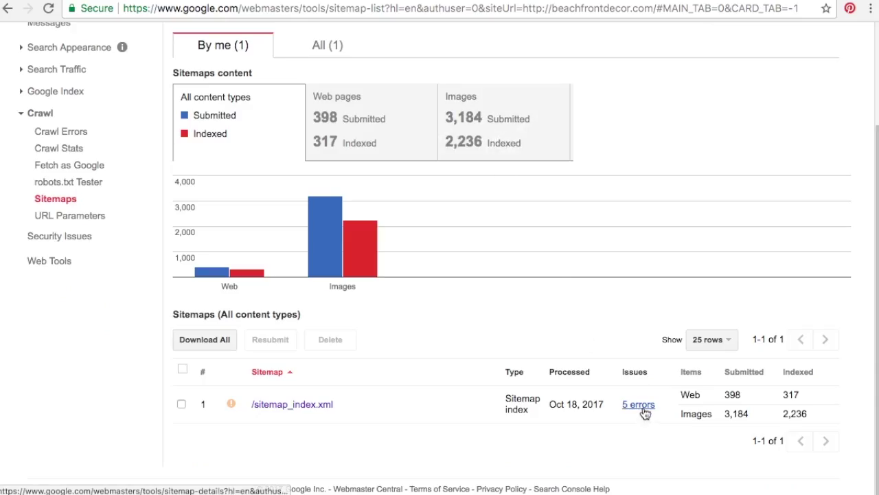
pyautogui.click(95, 217)
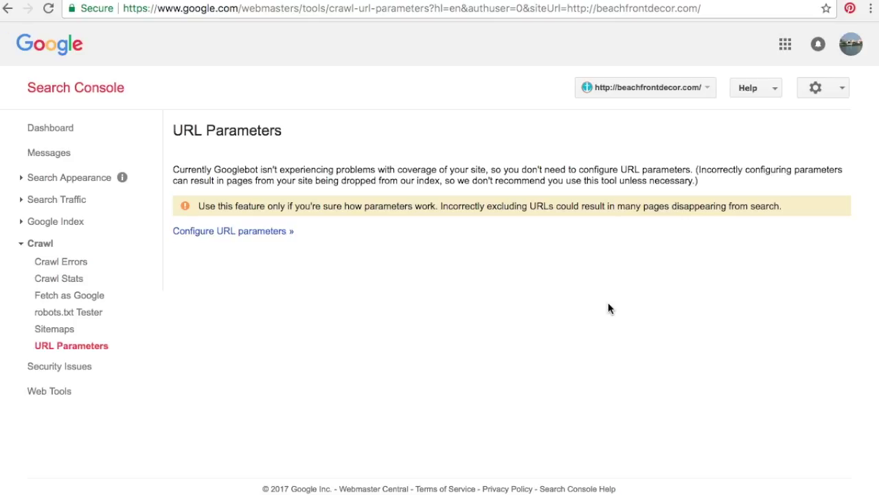
# - Confirm Security Issues reports no detected problems, then go to the Web Tools Ad Experience Report
pyautogui.click(71, 244)
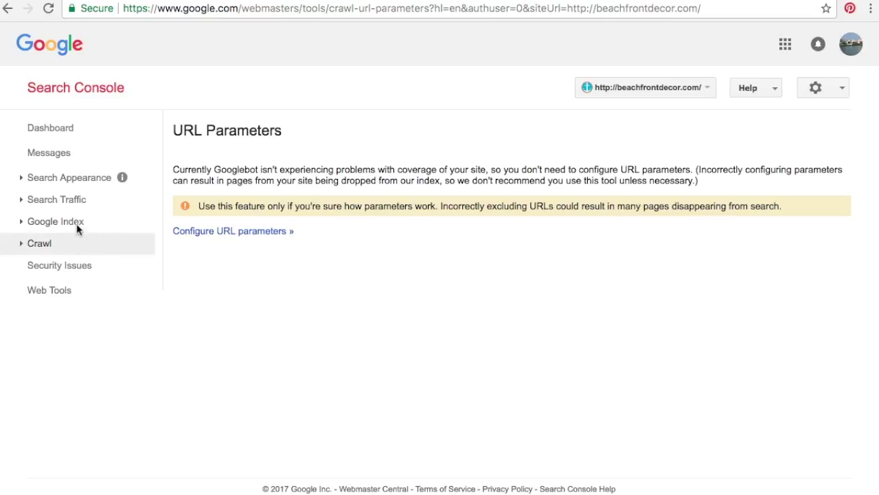
pyautogui.click(62, 266)
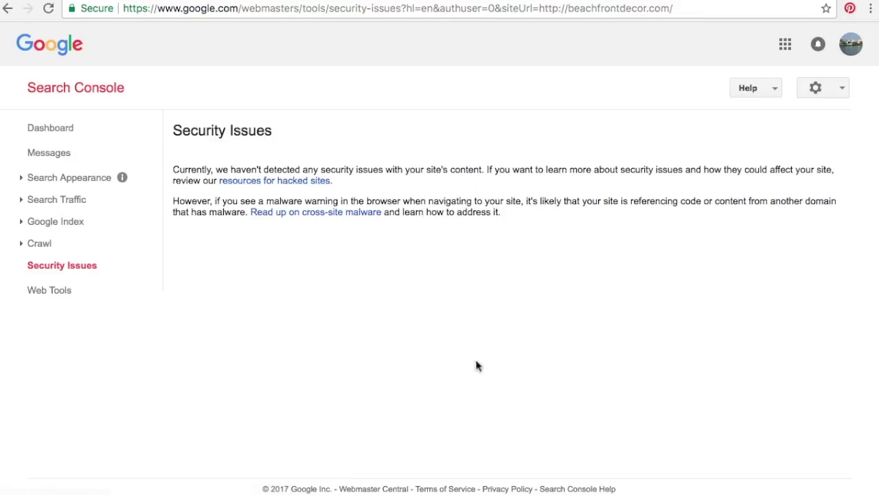
pyautogui.moveTo(368, 170); pyautogui.dragTo(555, 170)
pyautogui.click(560, 169)
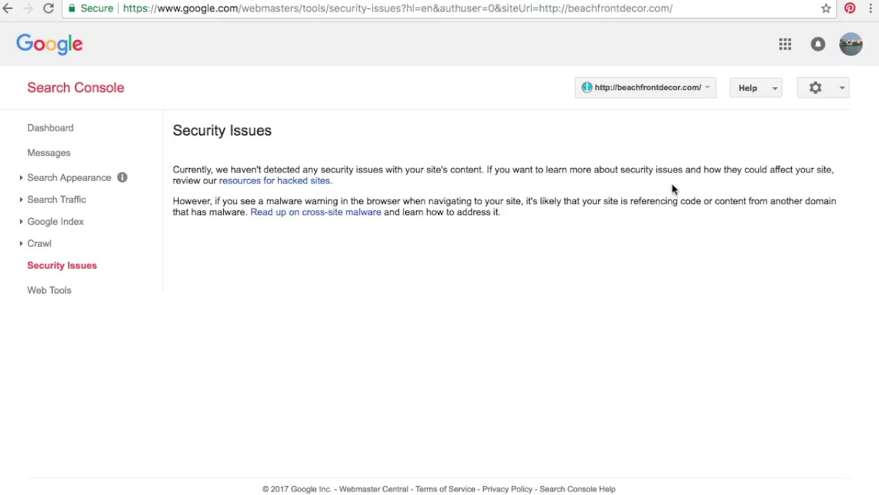
pyautogui.click(53, 298)
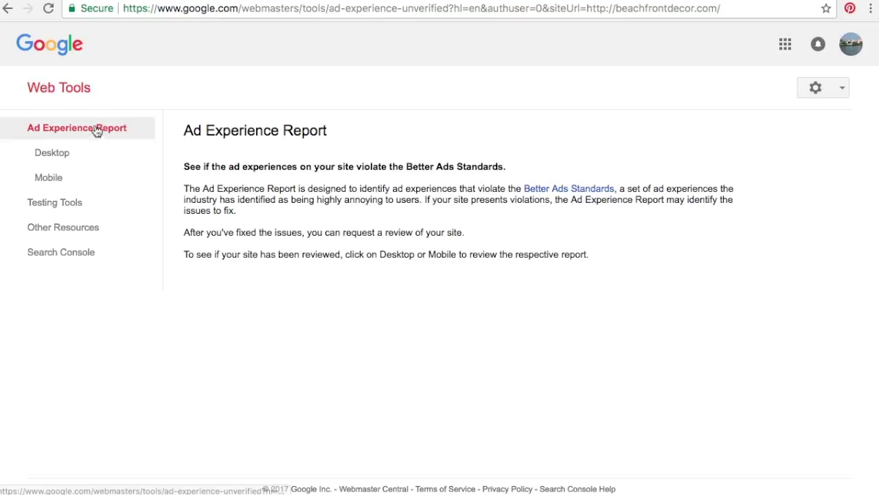
# - Launch the Structured Data Testing Tool from the Testing Tools section of Web Tools
pyautogui.click(74, 152)
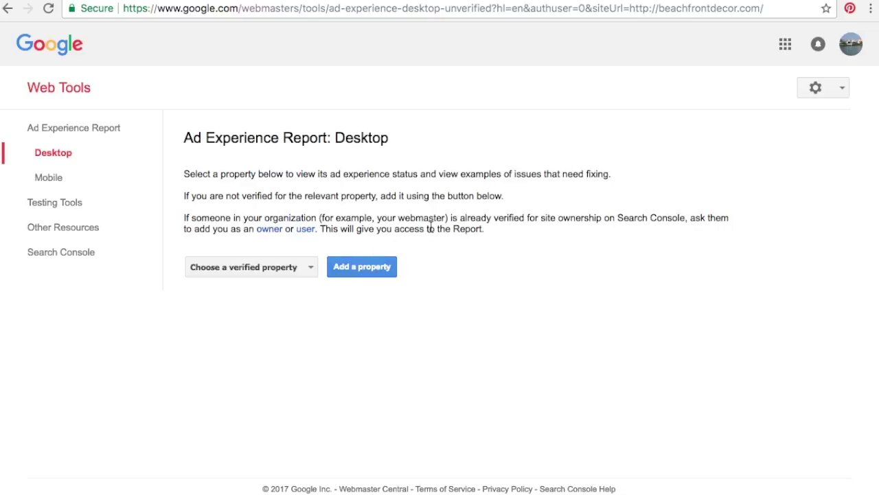
pyautogui.click(98, 204)
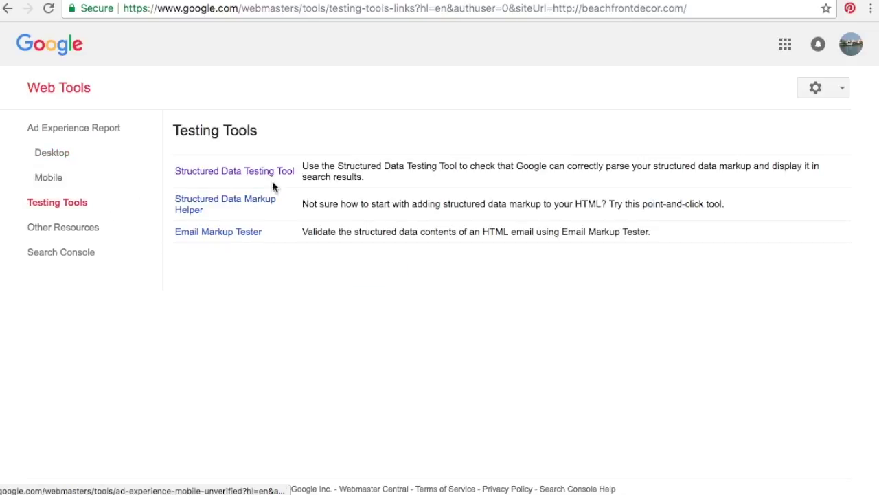
pyautogui.click(263, 178)
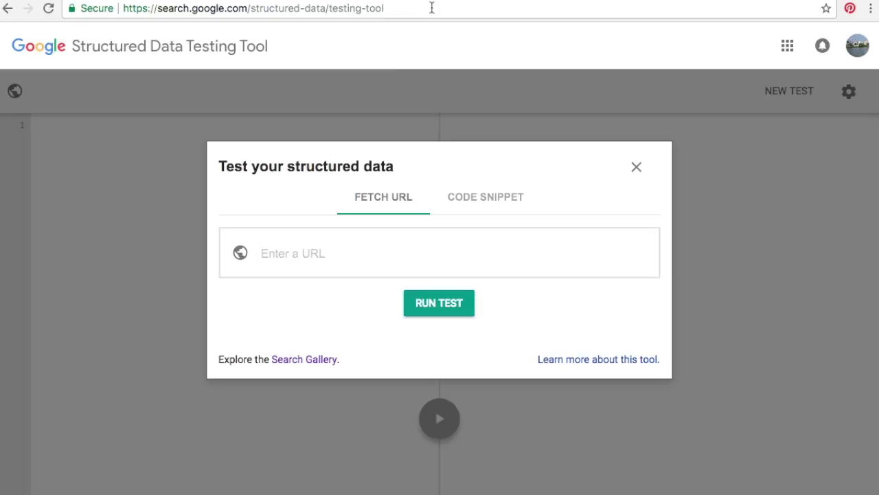
# - Run a structured data test on the homepage URL beachfrontdecor.com
pyautogui.click(345, 256)
pyautogui.write('beachfr')
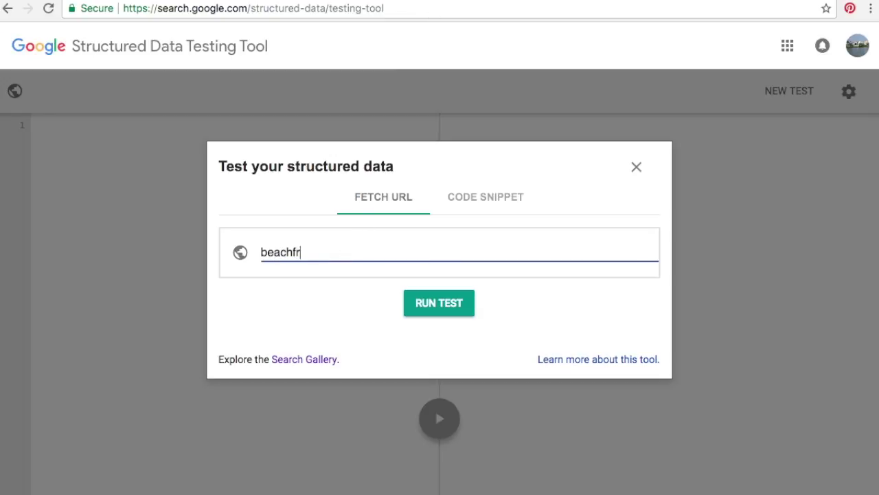
pyautogui.write('ontdecor.com')
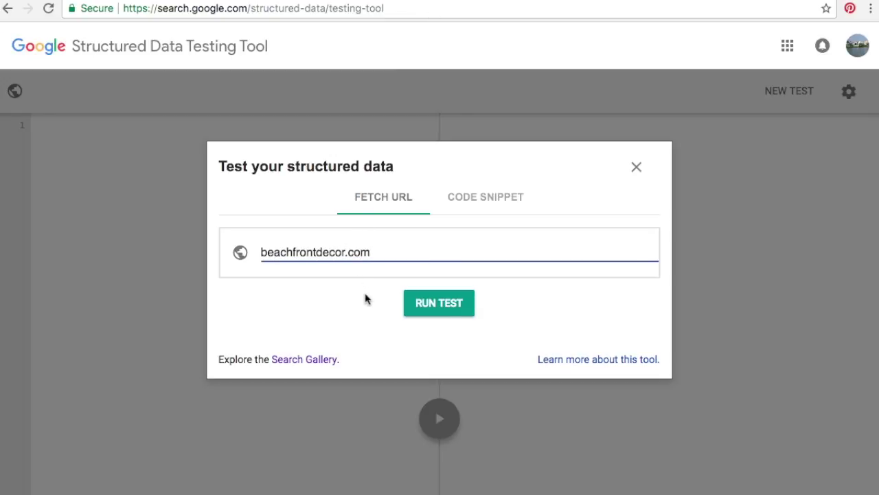
pyautogui.click(452, 312)
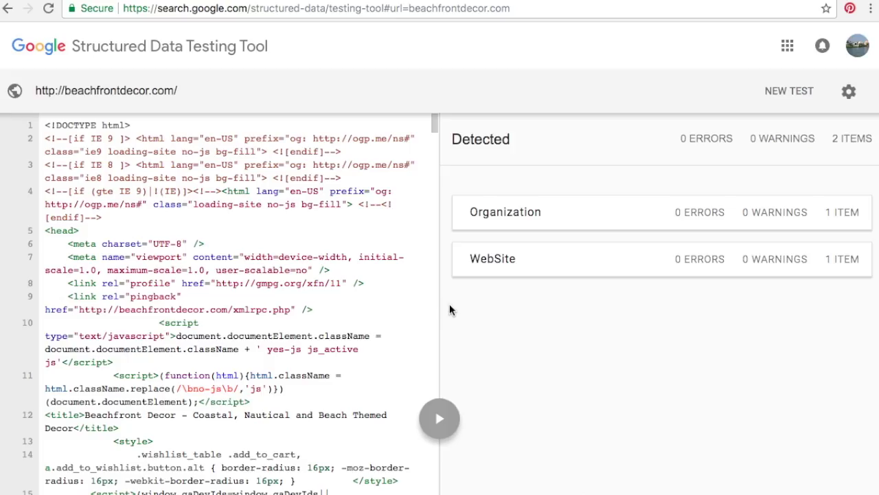
# - Inspect the Organization item's url and Facebook sameAs values in the page source
pyautogui.click(512, 215)
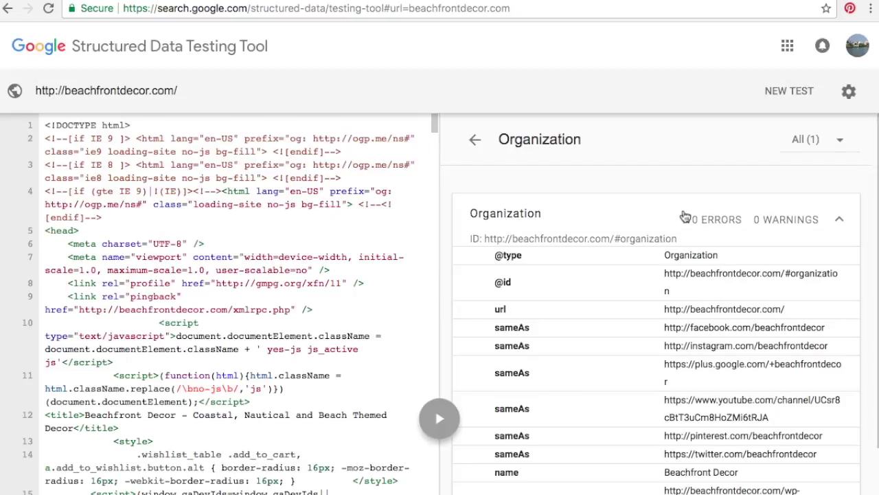
pyautogui.scroll(-1, 684, 218)
pyautogui.moveTo(680, 267); pyautogui.dragTo(745, 266)
pyautogui.moveTo(702, 285); pyautogui.dragTo(803, 284)
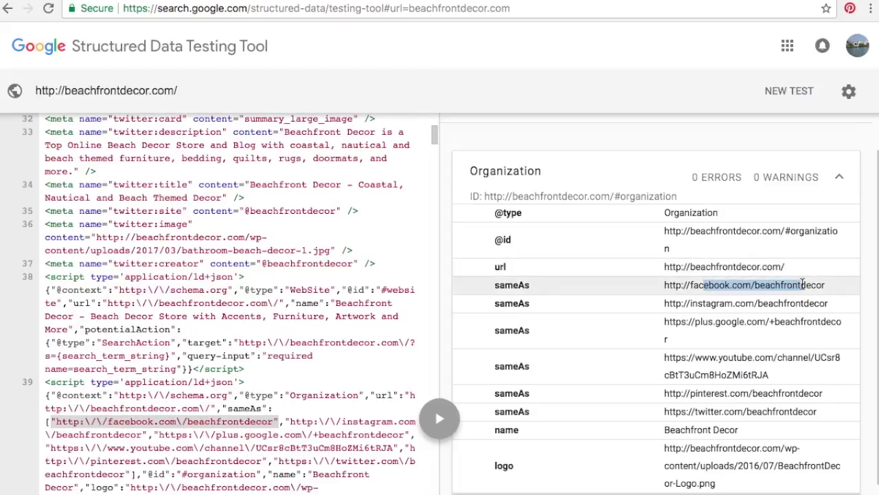
pyautogui.click(802, 285)
pyautogui.scroll(-1, 803, 284)
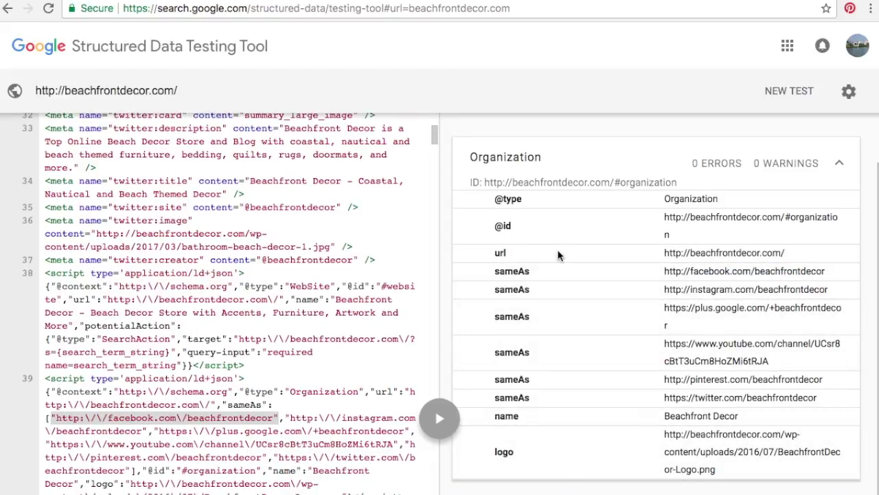
pyautogui.click(553, 172)
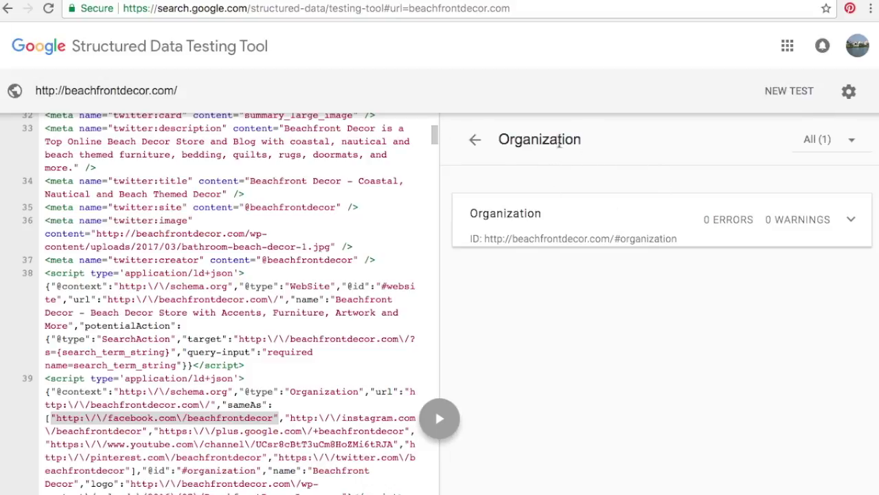
pyautogui.click(475, 140)
# - Inspect the WebSite item's name and urlTemplate values, then return to the Testing Tools list
pyautogui.click(579, 266)
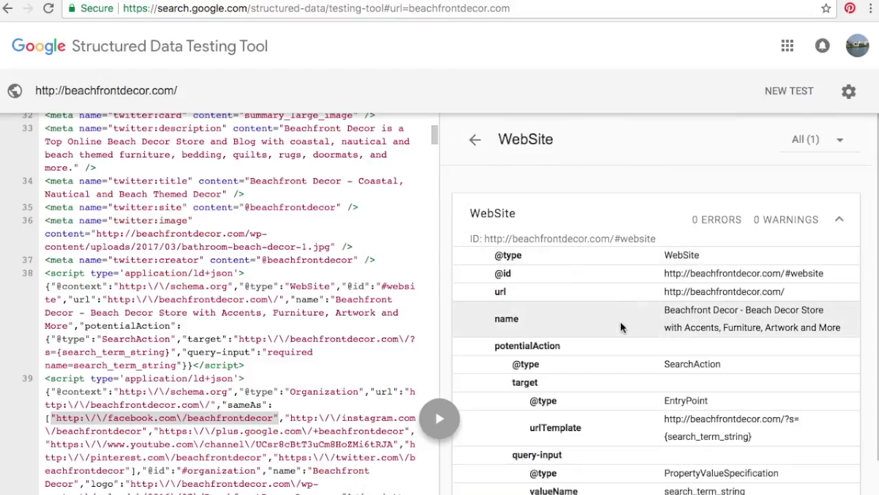
pyautogui.moveTo(666, 310); pyautogui.dragTo(832, 328)
pyautogui.click(693, 325)
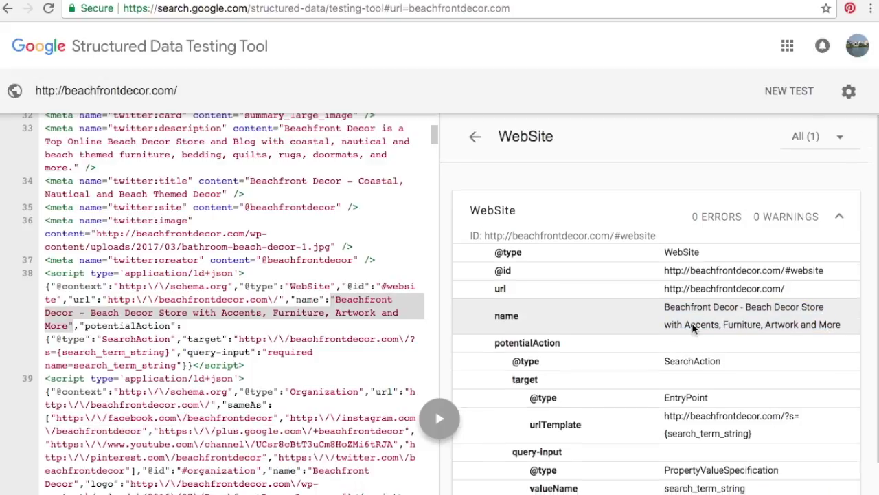
pyautogui.scroll(-1, 660, 316)
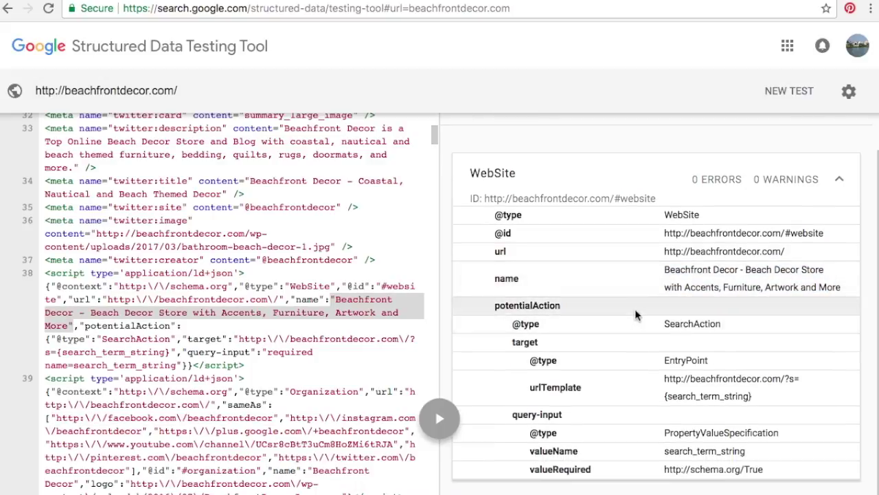
pyautogui.moveTo(668, 380); pyautogui.dragTo(754, 397)
pyautogui.click(702, 362)
pyautogui.scroll(1, 672, 346)
pyautogui.scroll(-6, 275, 309)
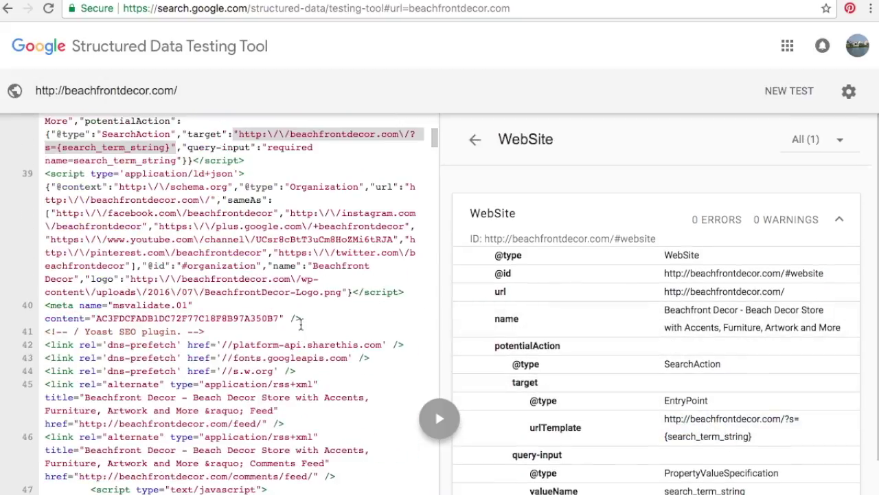
pyautogui.scroll(15, 425, 221)
pyautogui.click(475, 138)
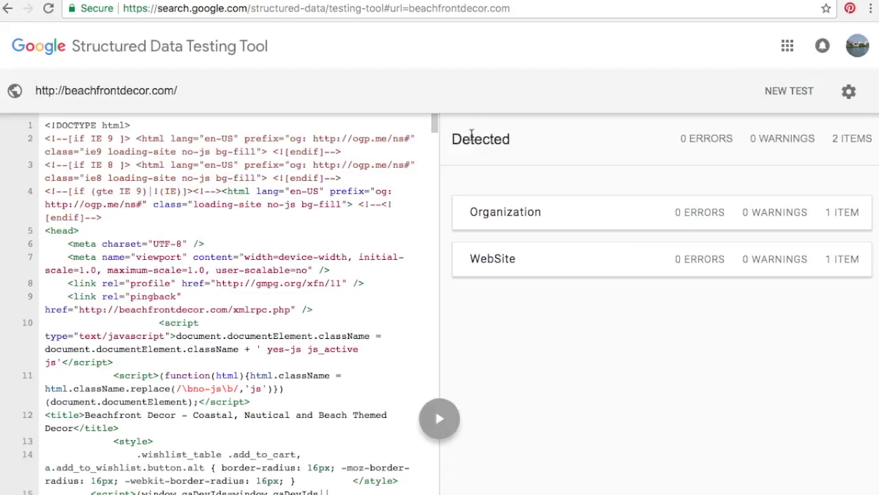
pyautogui.click(8, 8)
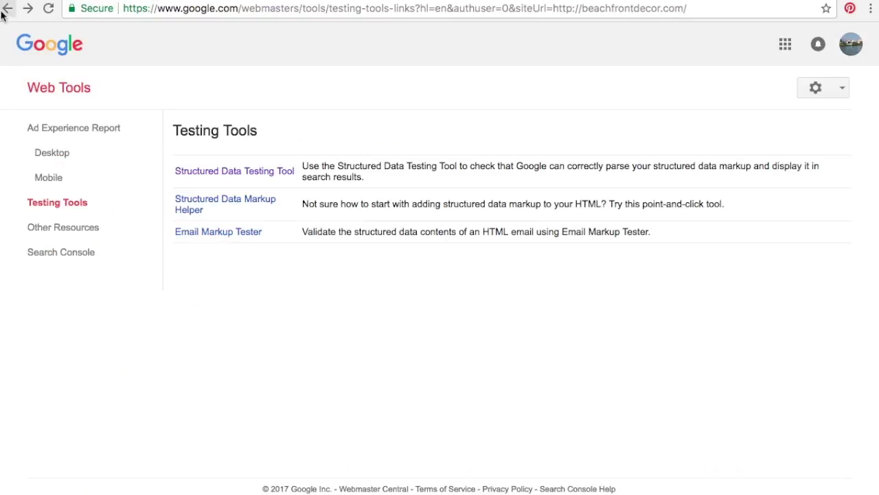